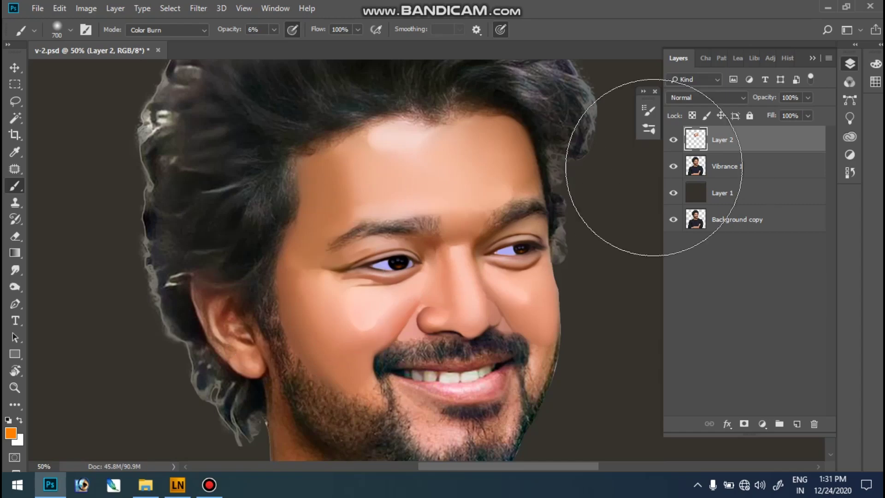
Hide Vibrance 1 to show only Layer 2's painted patches, then add an empty Layer 3.
click(675, 170)
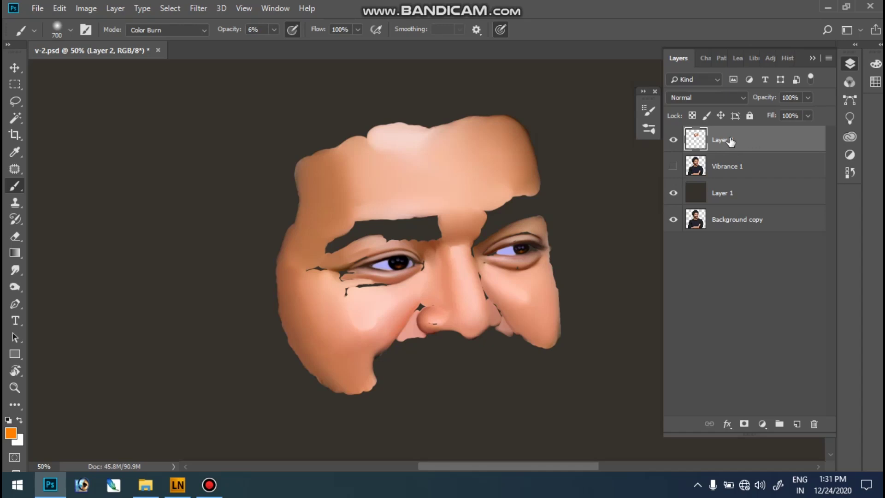
click(673, 140)
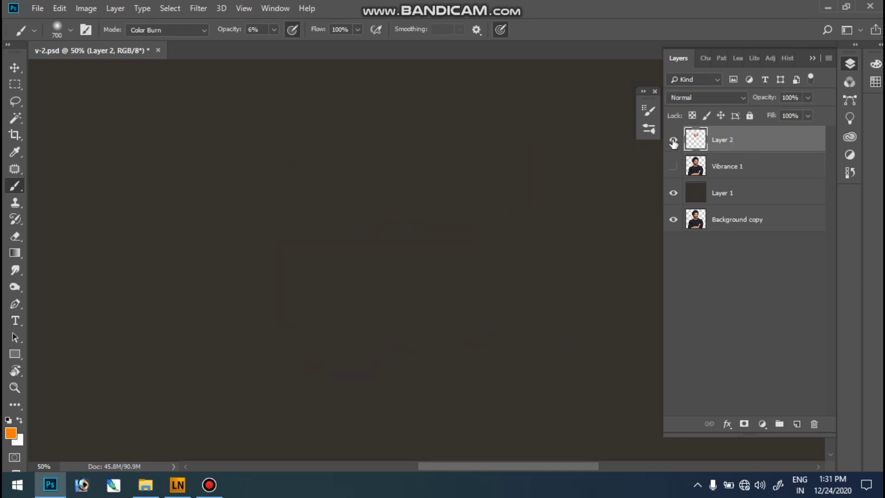
click(673, 140)
click(797, 424)
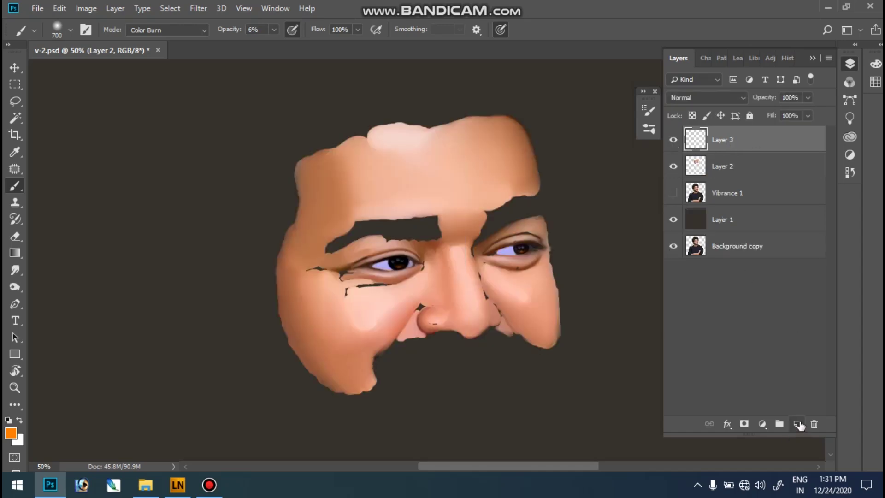
Keep Color Burn brush mode, set the foreground to brown b26c3b, and enlarge the brush to 1300.
click(155, 31)
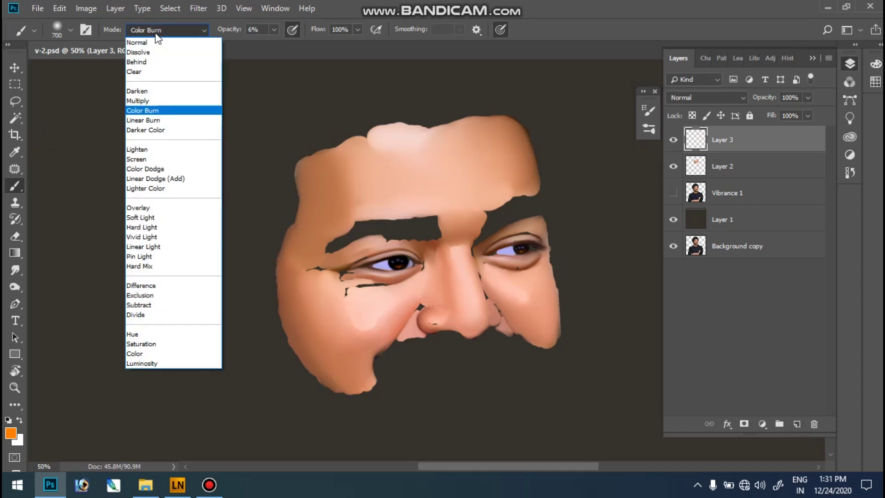
click(148, 113)
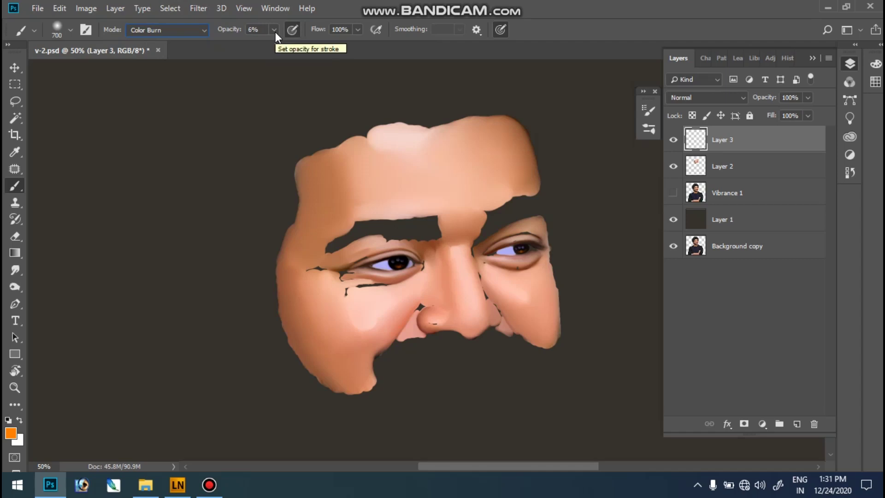
click(11, 432)
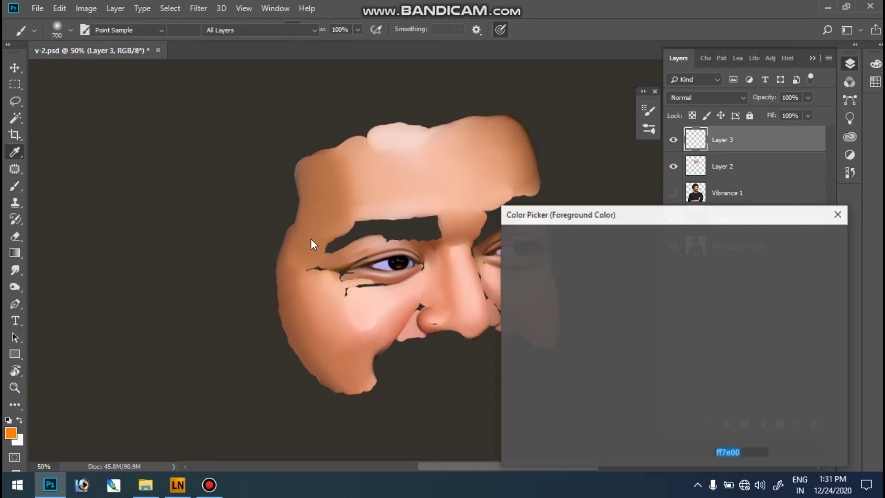
click(345, 197)
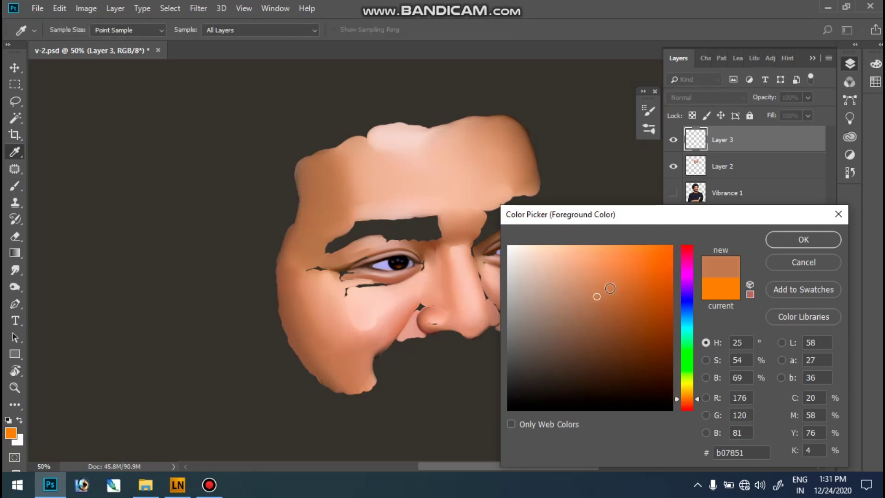
click(617, 295)
click(787, 239)
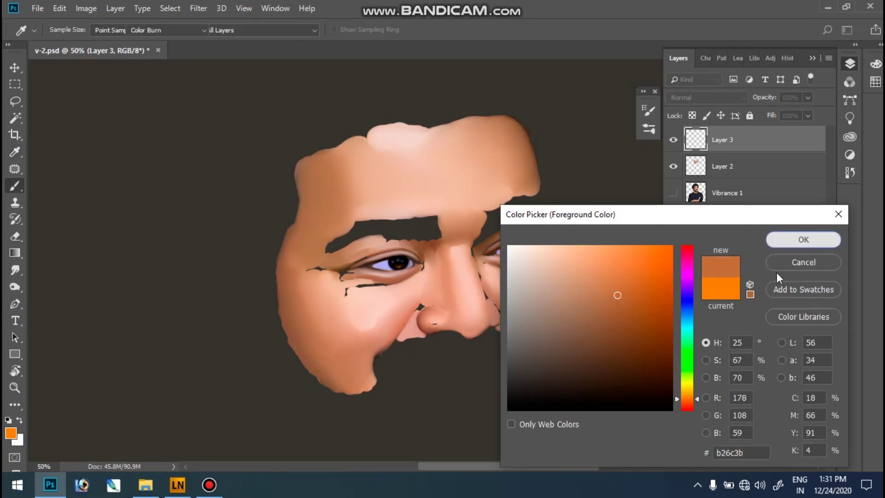
key(bracketright)
key(bracketright)
key(bracketright)
key(bracketright)
key(bracketright)
key(bracketright)
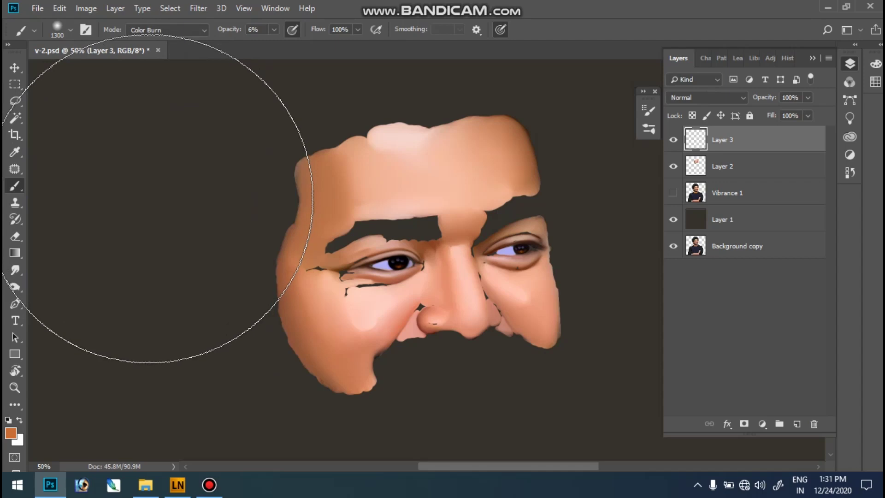
Paint soft brown Color Burn strokes over the left background on Layer 3.
click(165, 159)
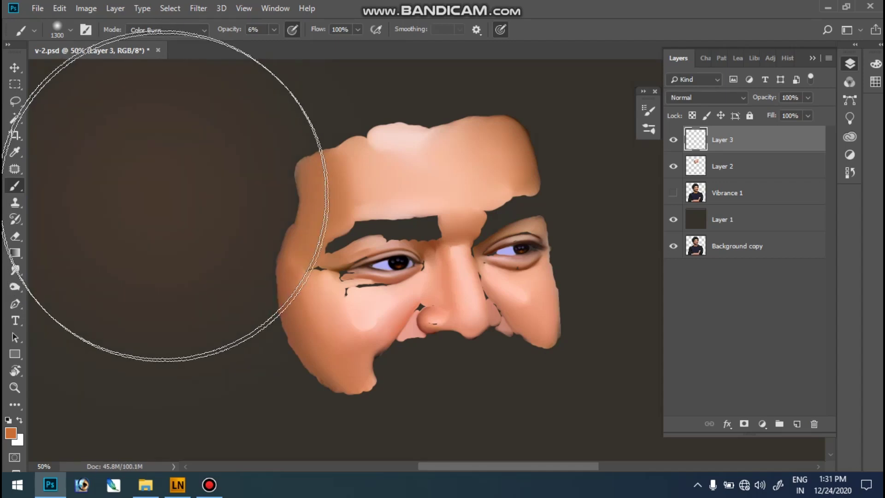
drag(168, 219, 169, 385)
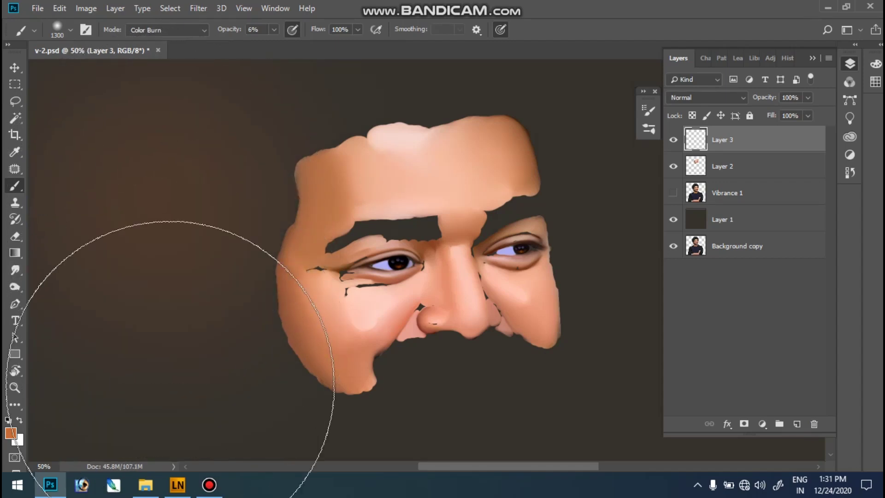
drag(259, 306, 254, 249)
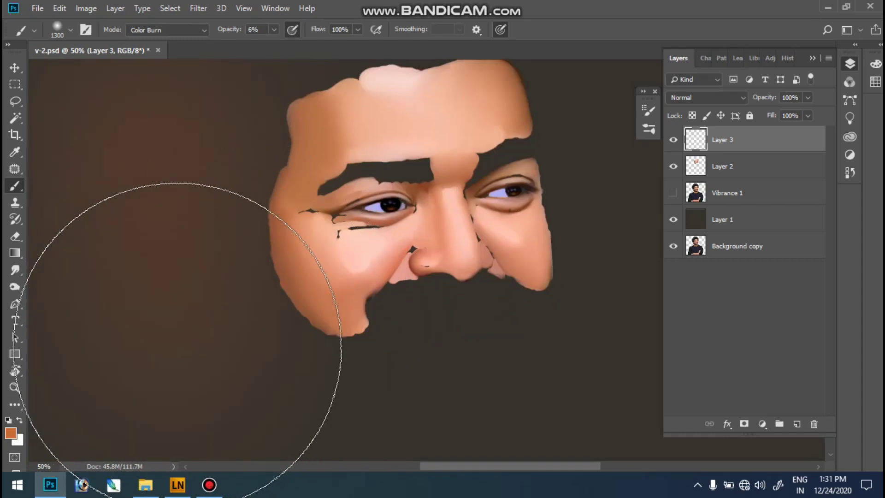
Switch the foreground to yellow ffea00, tint the left background golden, and compare Layer 3 on/off.
click(11, 434)
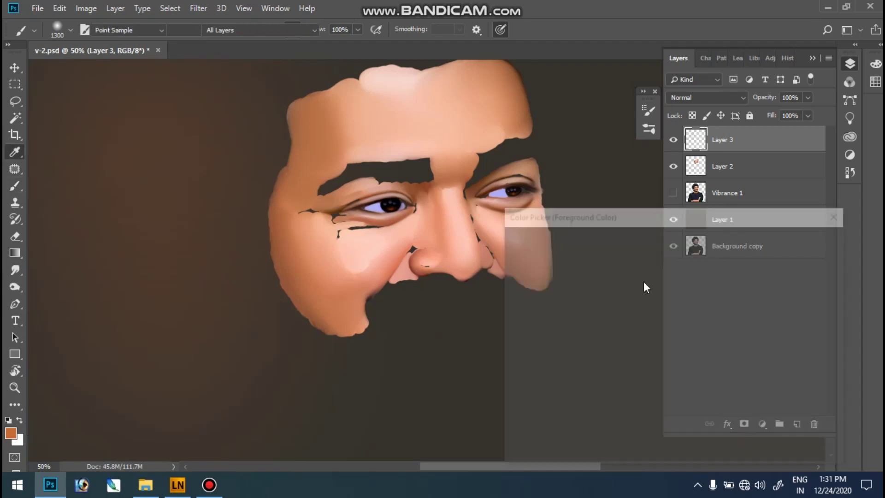
drag(687, 391, 687, 384)
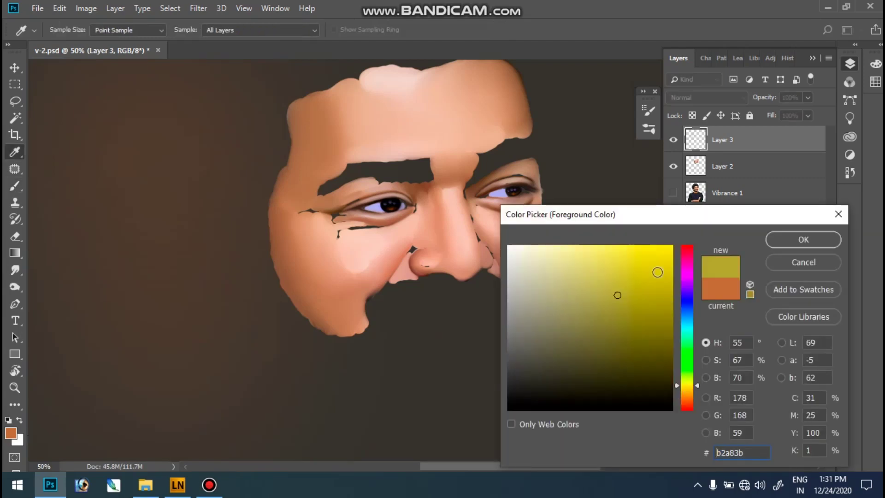
click(671, 246)
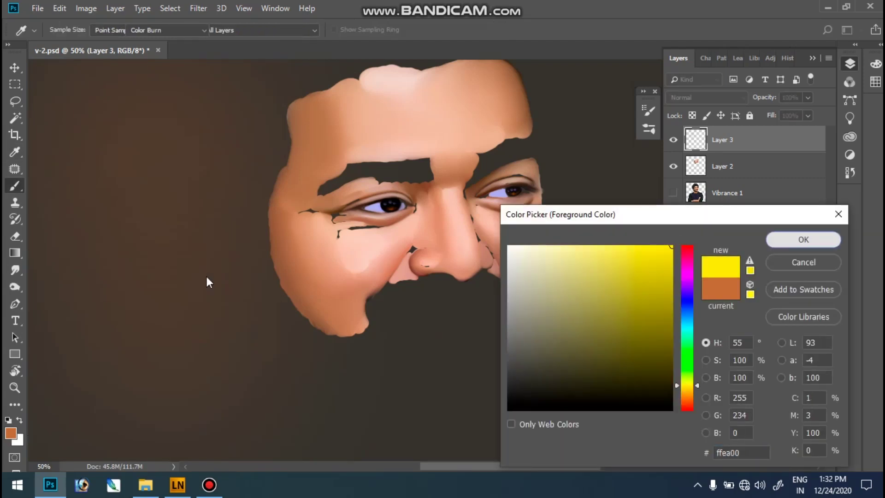
key(Return)
mouse_move(160, 305)
mouse_down()
mouse_move(178, 297)
mouse_move(167, 336)
mouse_move(158, 296)
mouse_move(160, 318)
mouse_move(121, 397)
mouse_up()
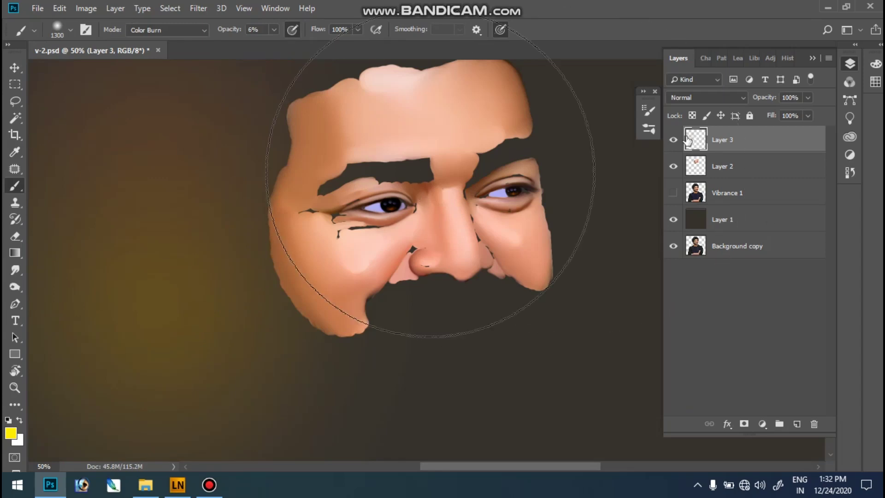
click(673, 140)
click(673, 140)
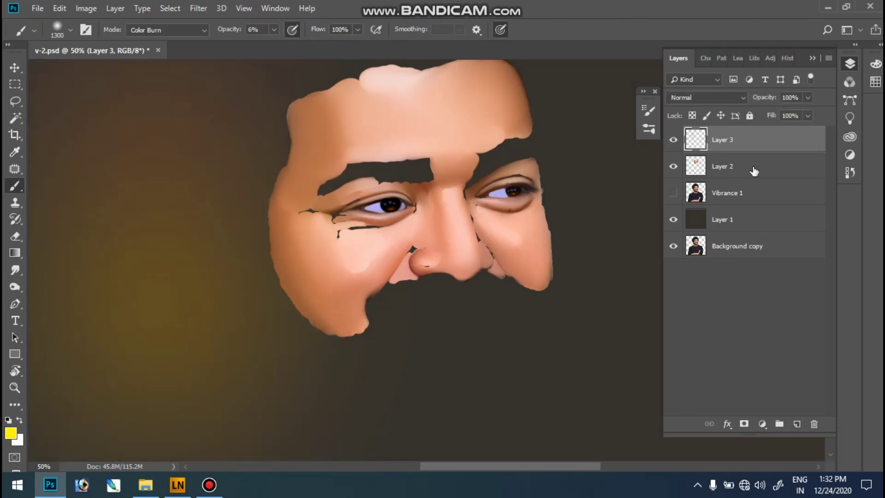
Clip Layer 3 to Layer 2's face patches and zoom in on the face.
right_click(725, 153)
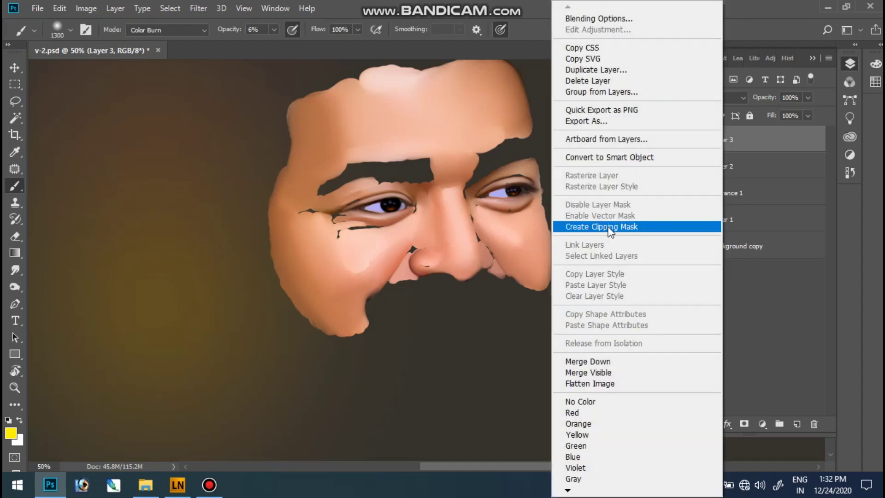
click(607, 226)
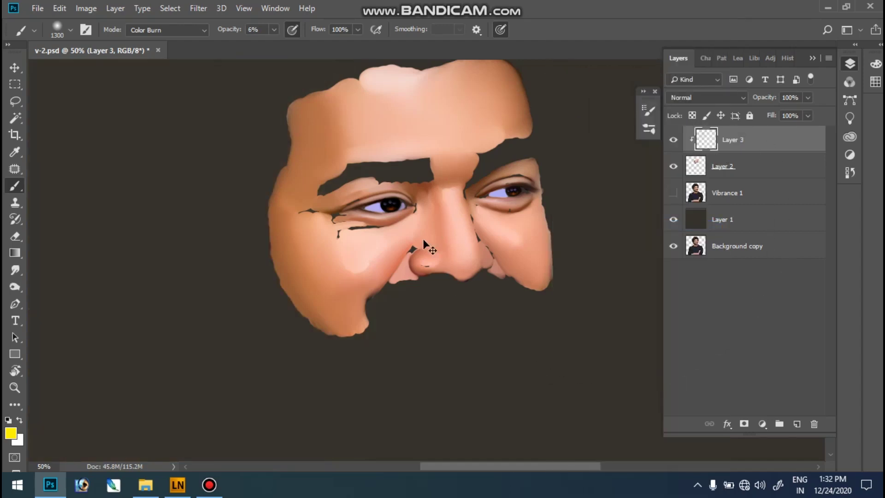
scroll(285, 263, up, 1)
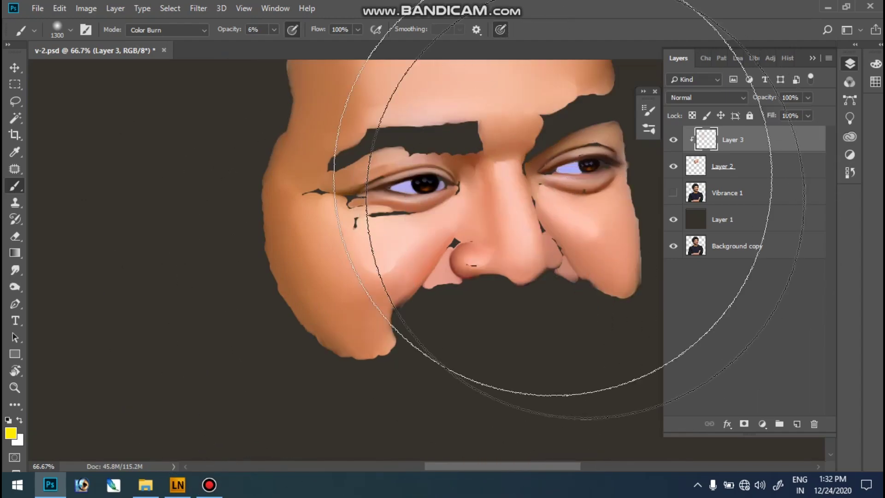
drag(430, 261, 372, 301)
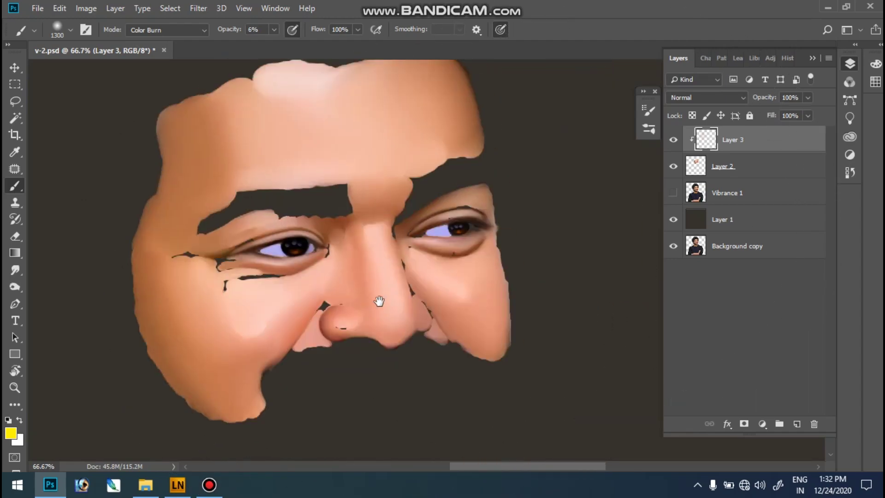
drag(494, 230, 447, 261)
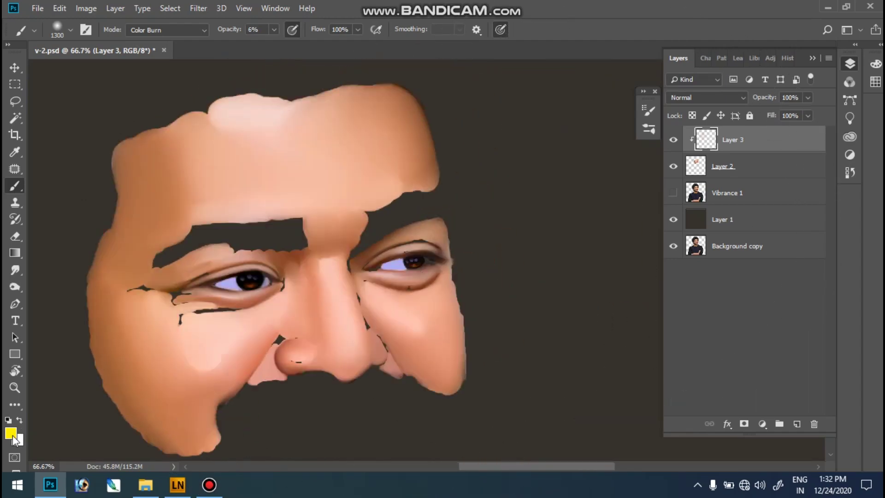
Sample a skin tone and paint faint 700-px Color Burn shading on the forehead edge and right cheek.
click(12, 436)
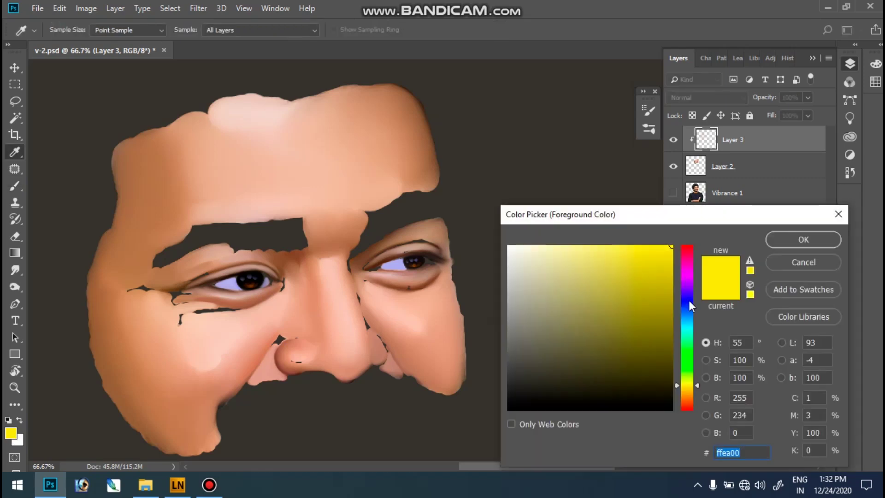
click(162, 185)
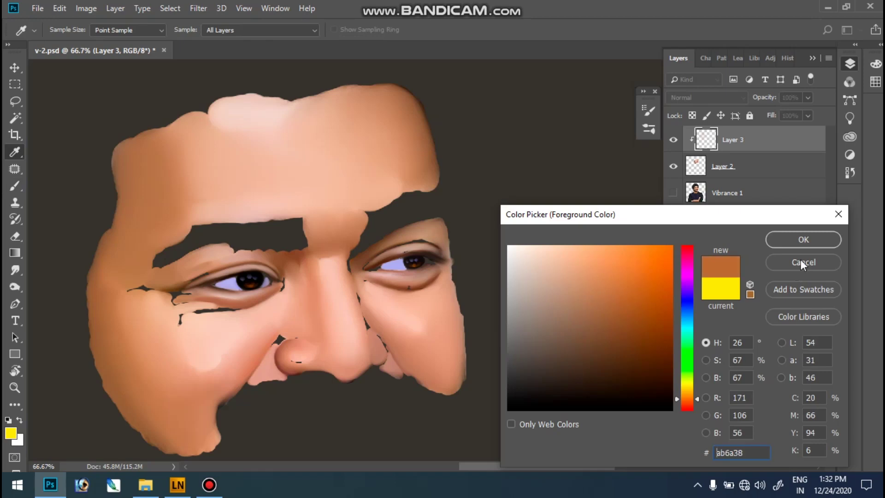
click(804, 239)
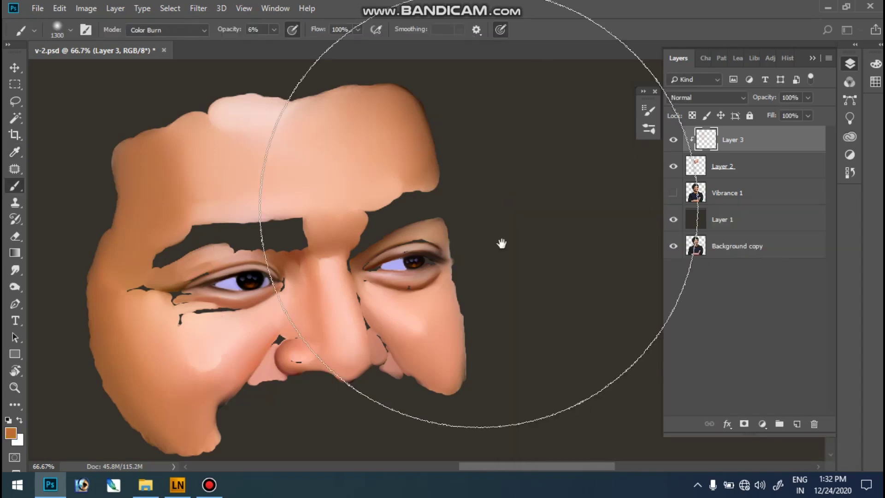
scroll(504, 243, right, 2)
scroll(454, 178, right, 3)
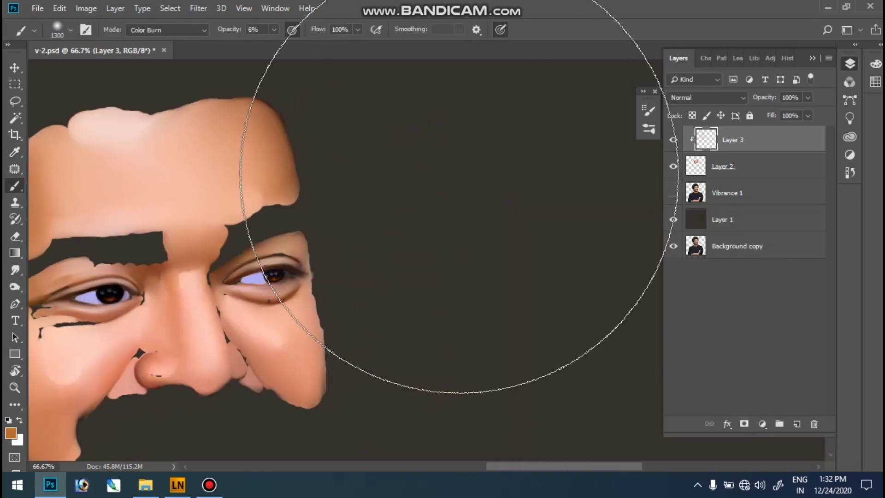
key(bracketleft)
key(bracketleft)
key(bracketleft)
key(bracketleft)
key(bracketleft)
key(bracketleft)
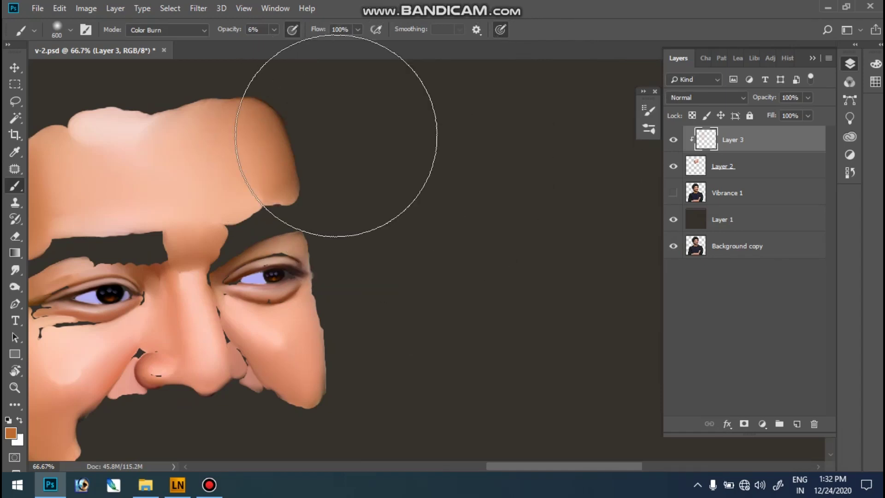
key(bracketright)
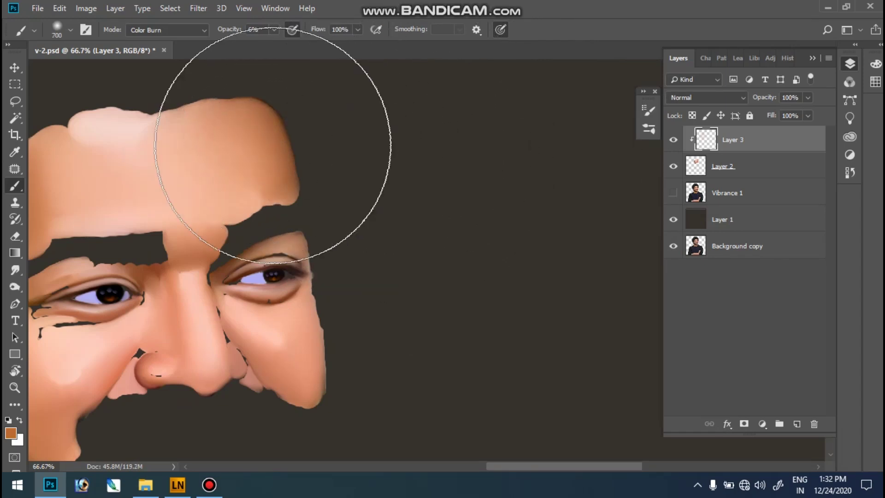
drag(278, 133, 296, 142)
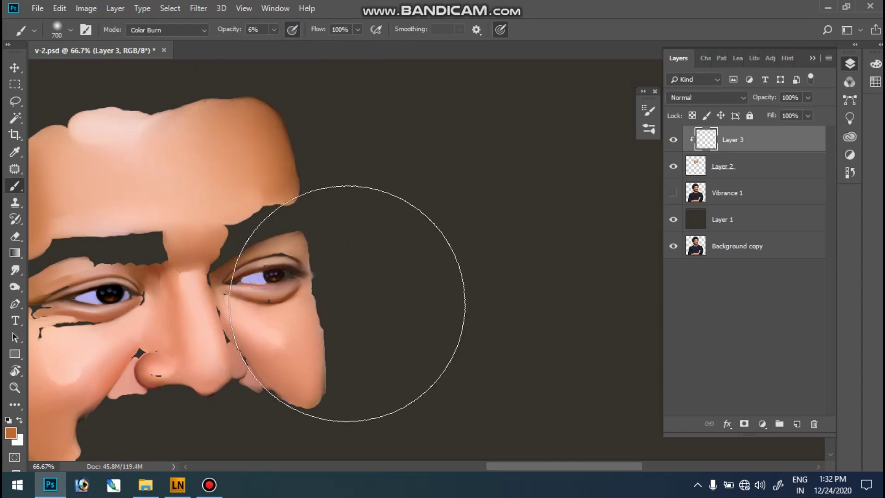
mouse_move(411, 329)
mouse_down()
mouse_move(425, 326)
mouse_move(392, 316)
mouse_move(410, 281)
mouse_move(290, 245)
mouse_move(310, 331)
mouse_move(356, 340)
mouse_move(351, 316)
mouse_up()
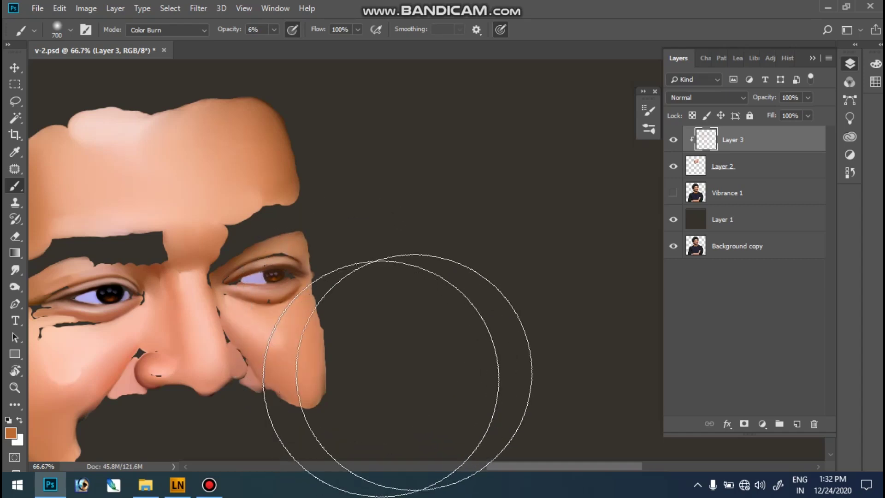
Set Layer 3's blend mode to Soft Light and pan across the face.
click(712, 98)
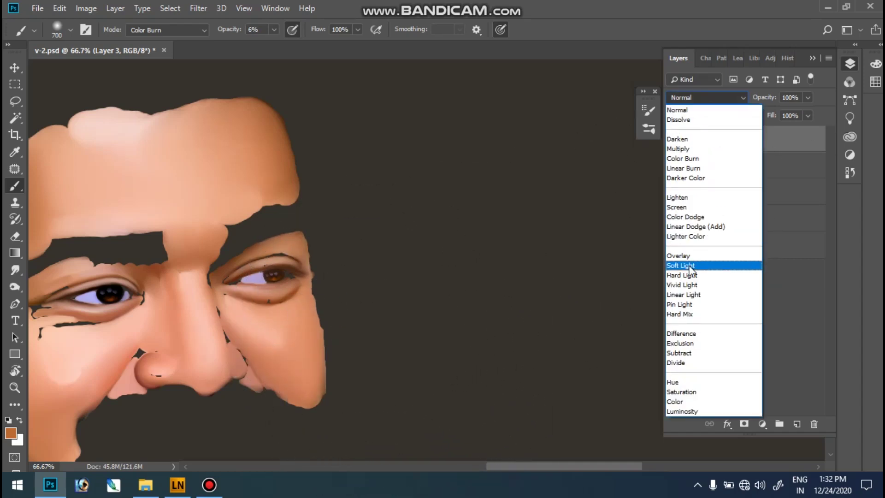
click(690, 266)
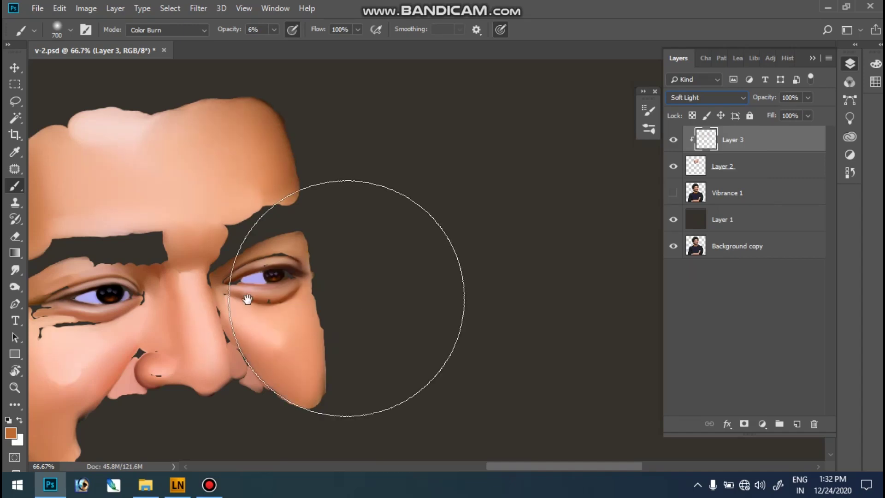
drag(256, 294, 436, 238)
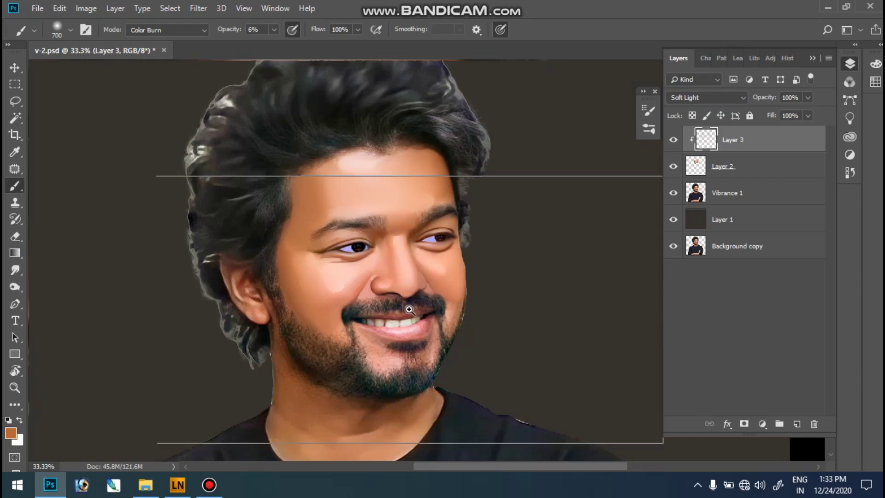
Zoom in on the eyes and nose and toggle Layer 3 to compare the Soft Light warmth.
click(382, 207)
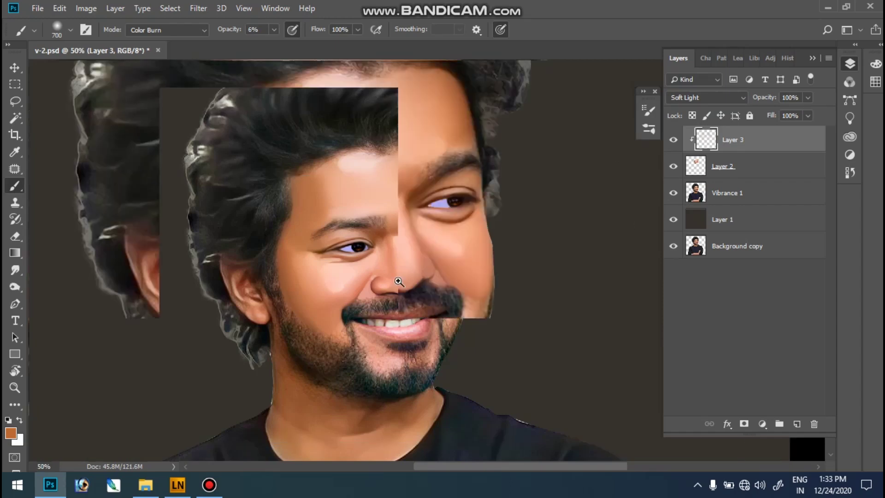
click(381, 207)
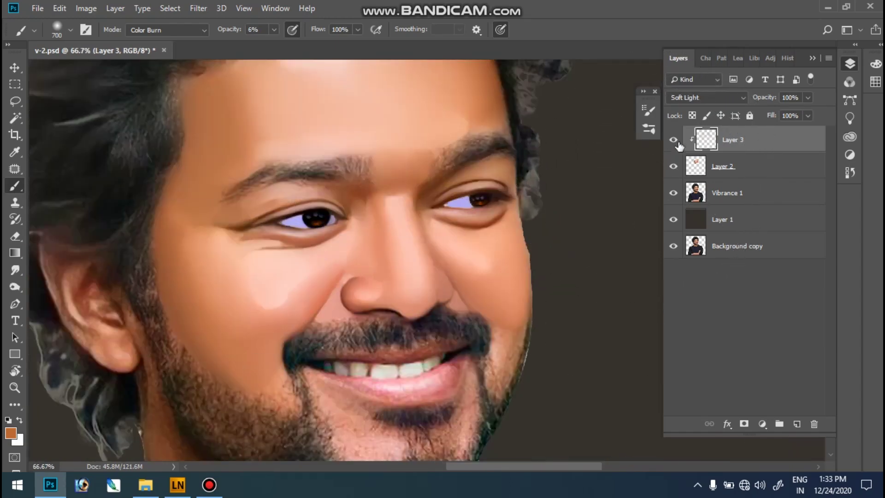
click(674, 140)
click(674, 141)
click(674, 140)
Zoom in on the lower face and beard and select Layer 2.
key(ctrl+minus)
key(ctrl+minus)
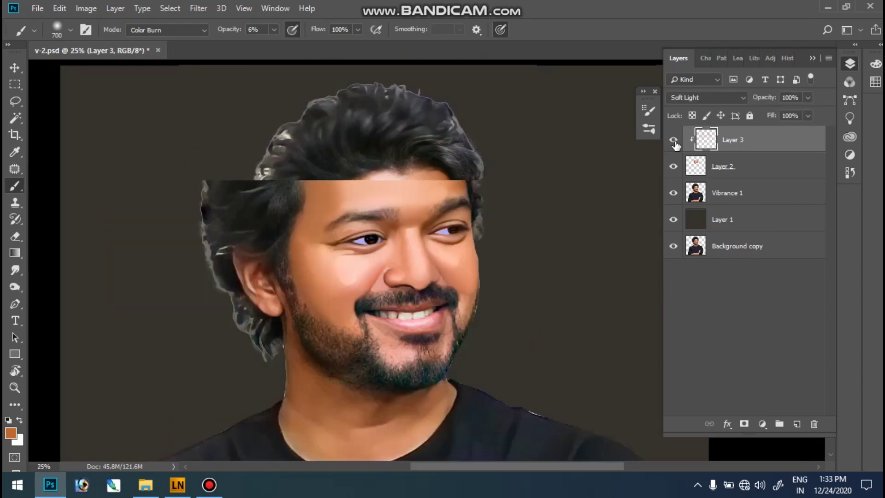
click(497, 276)
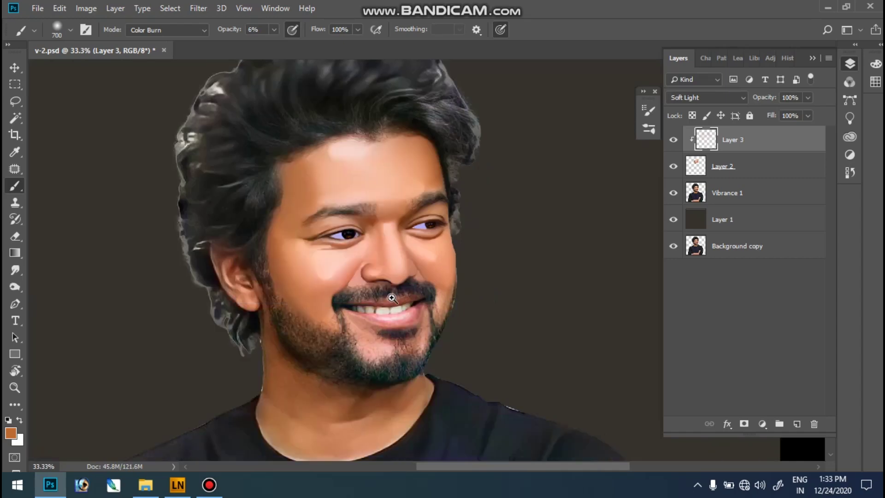
click(360, 259)
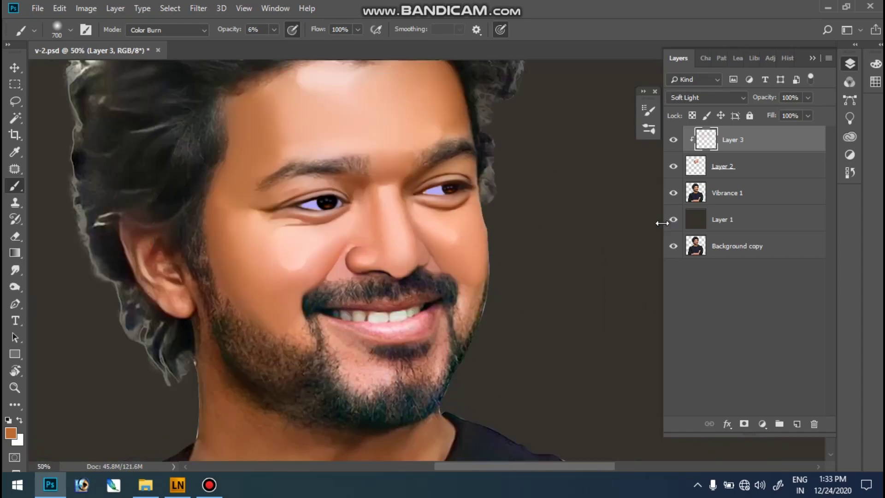
click(460, 321)
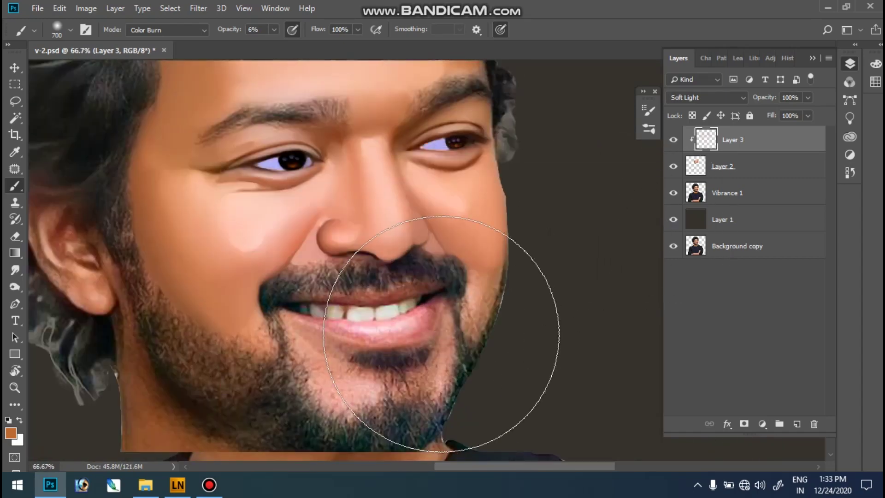
click(728, 171)
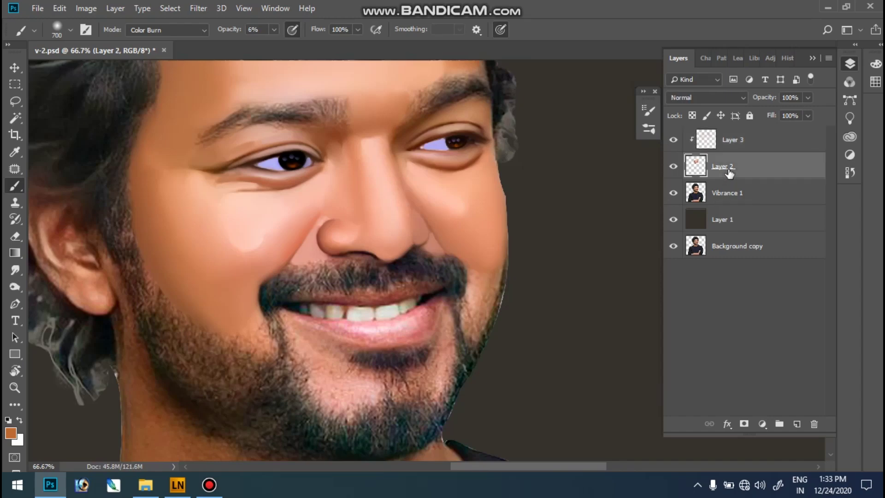
Choose the Smudge tool and set its brush spacing to 1%.
click(15, 271)
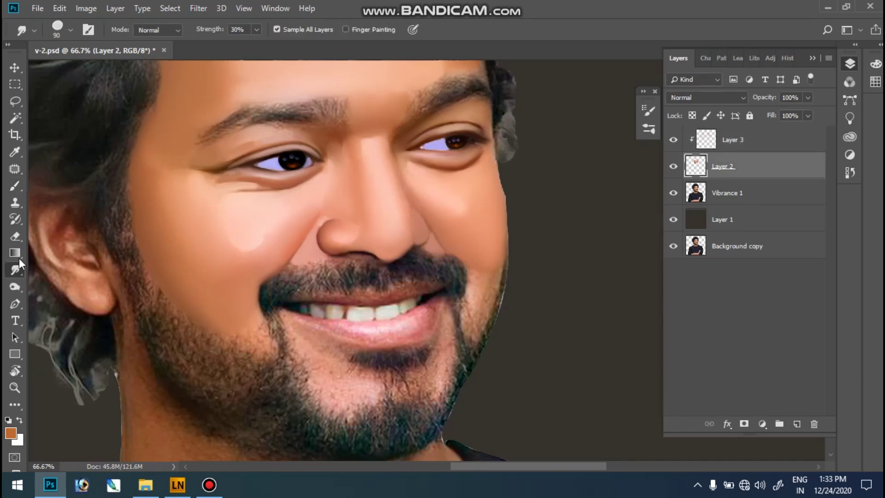
click(87, 31)
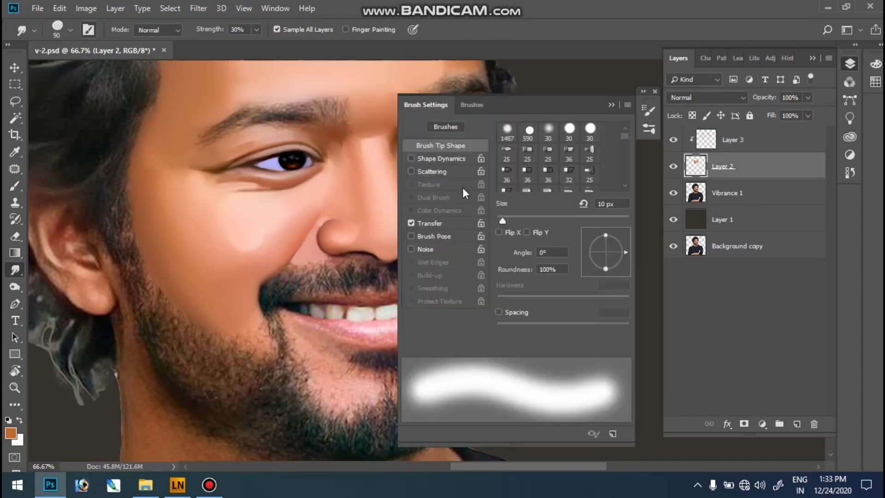
drag(516, 313, 508, 316)
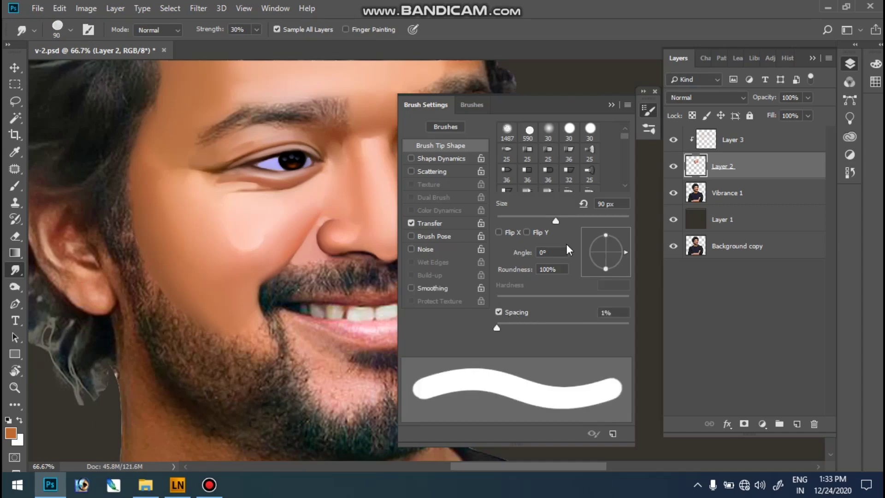
click(612, 105)
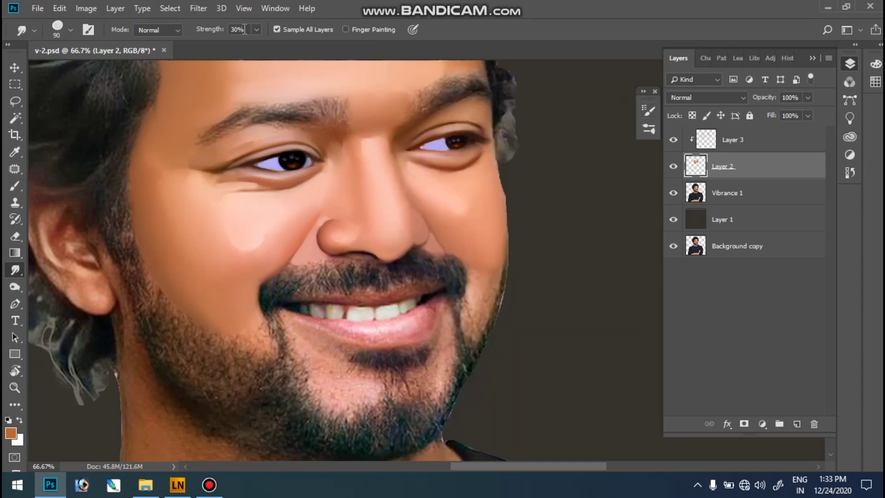
Set smudge strength to 70%, zoom onto the lips, and add Layer 3 to the selection.
text(70)
key(Return)
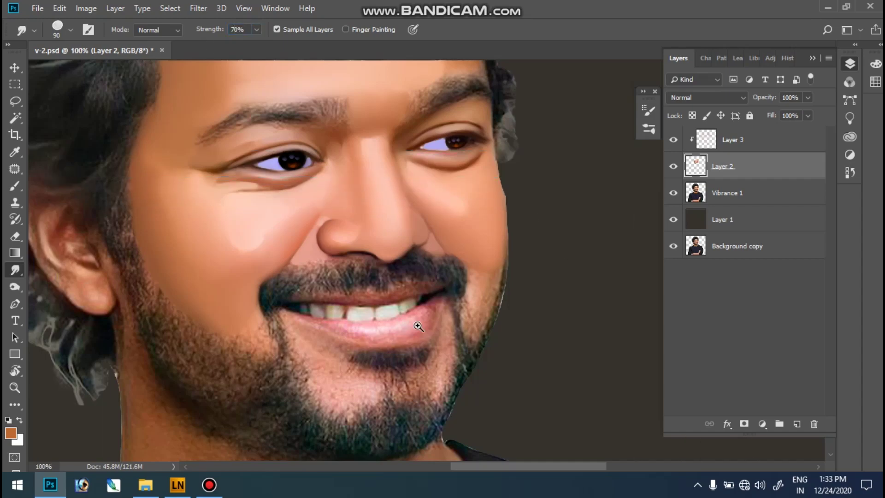
ctrl+click(370, 343)
ctrl+click(442, 315)
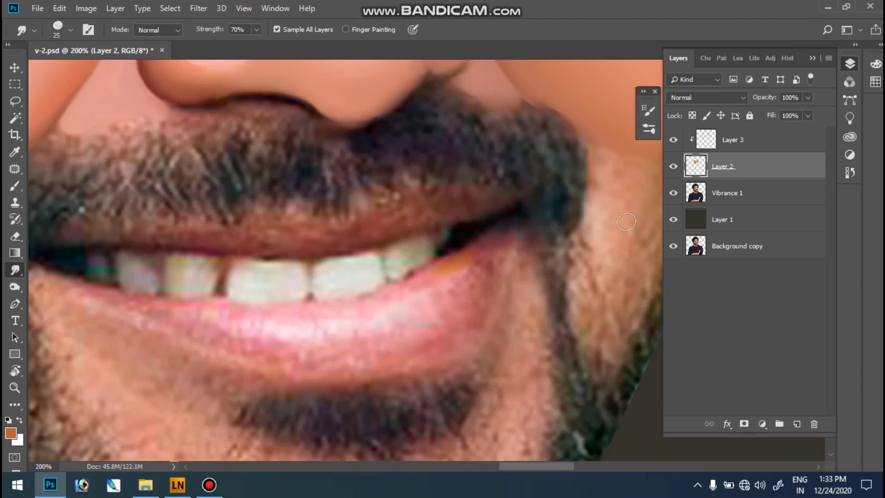
shift+click(738, 144)
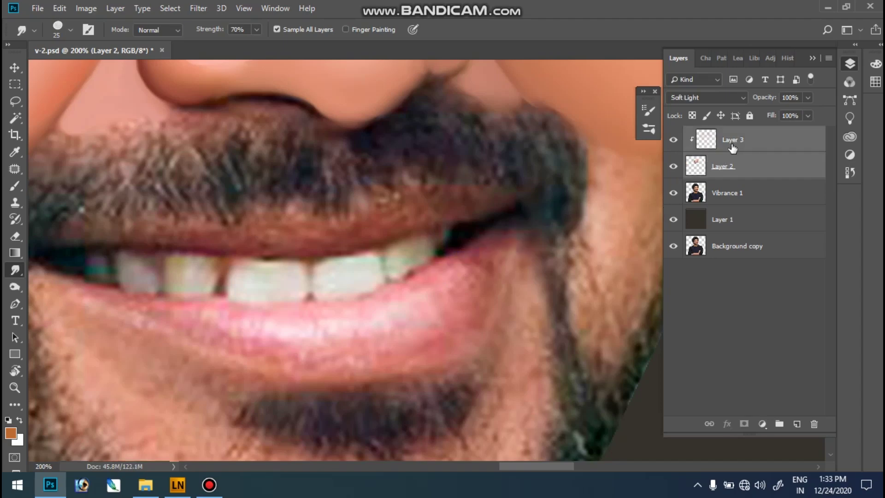
Merge Layer 2 and Layer 3 with Ctrl+E, undoing and redoing once, and zoom onto the face.
key(ctrl+e)
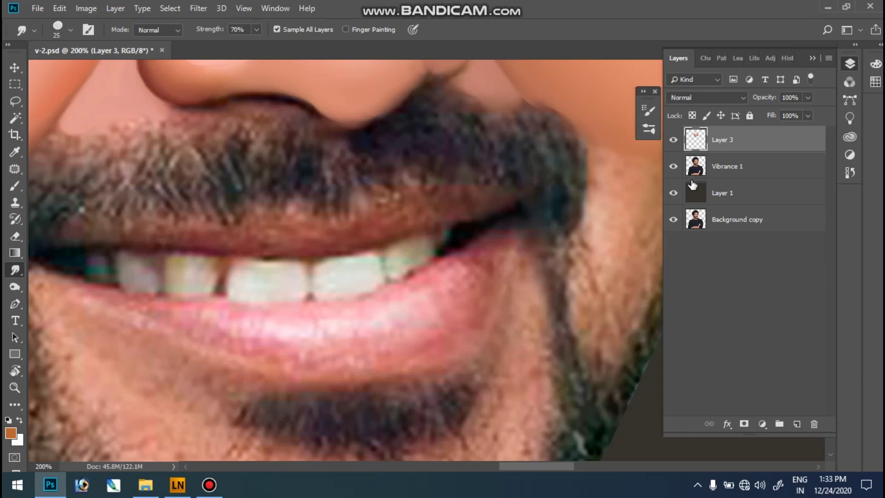
key(ctrl+0)
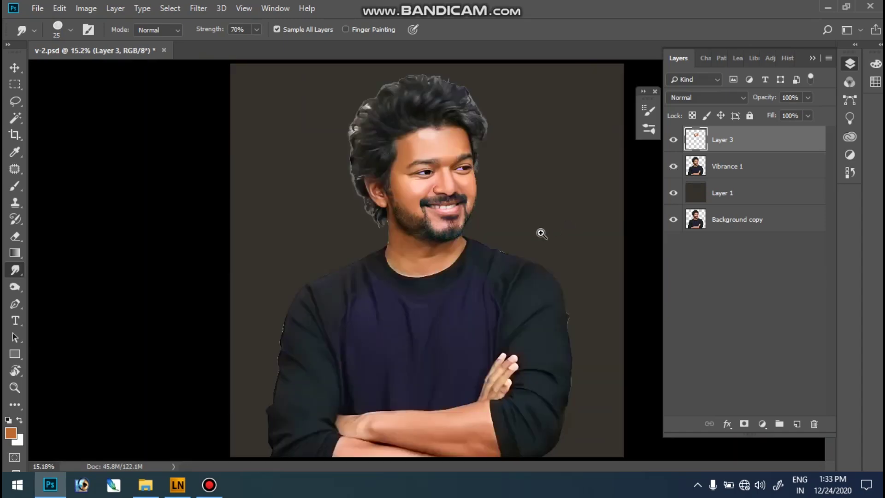
scroll(473, 156, up, 5)
key(ctrl+z)
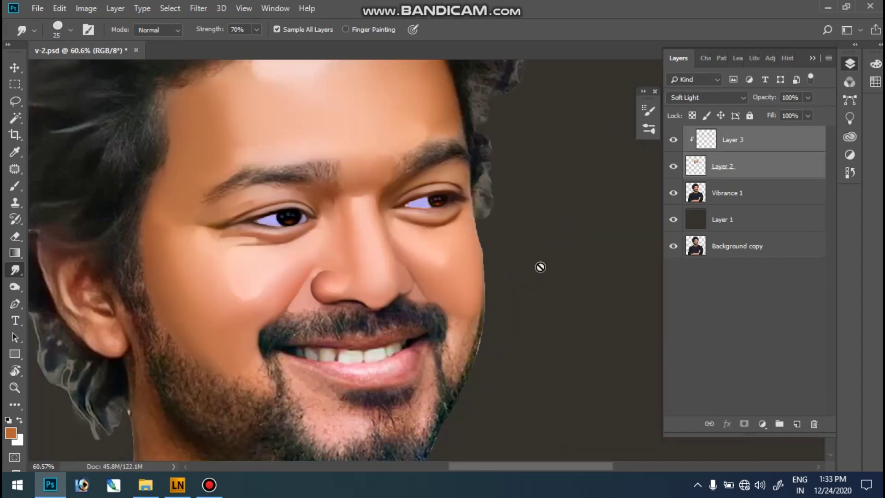
key(ctrl+shift+z)
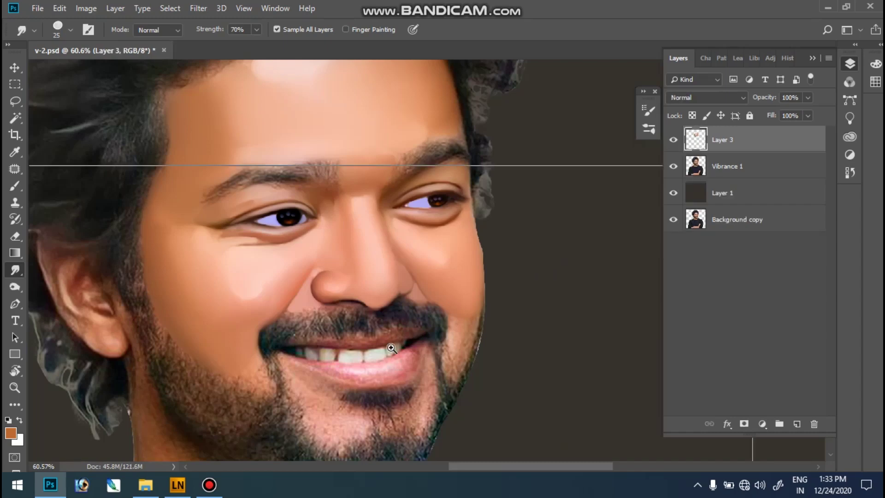
click(392, 348)
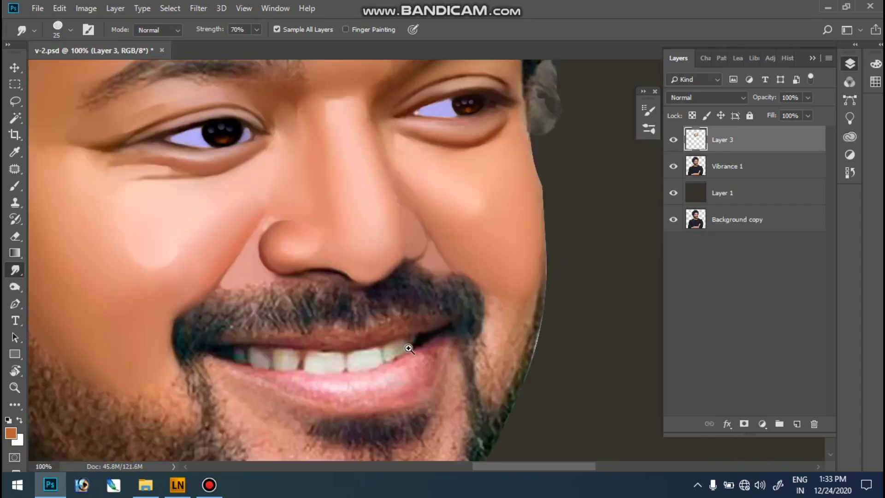
click(14, 286)
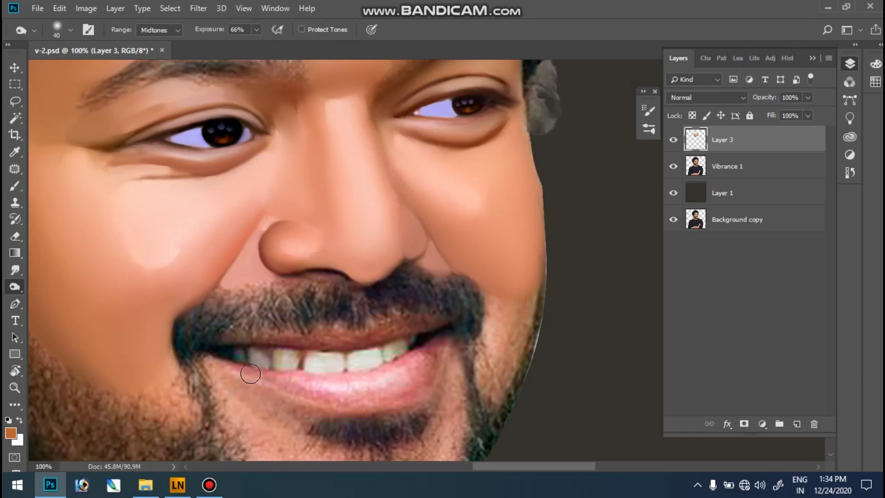
Dodge-lighten the mouth corner and lower lip with an enlarged brush.
key(bracketright)
key(bracketright)
key(bracketright)
drag(283, 383, 481, 329)
key(bracketright)
key(bracketright)
key(bracketright)
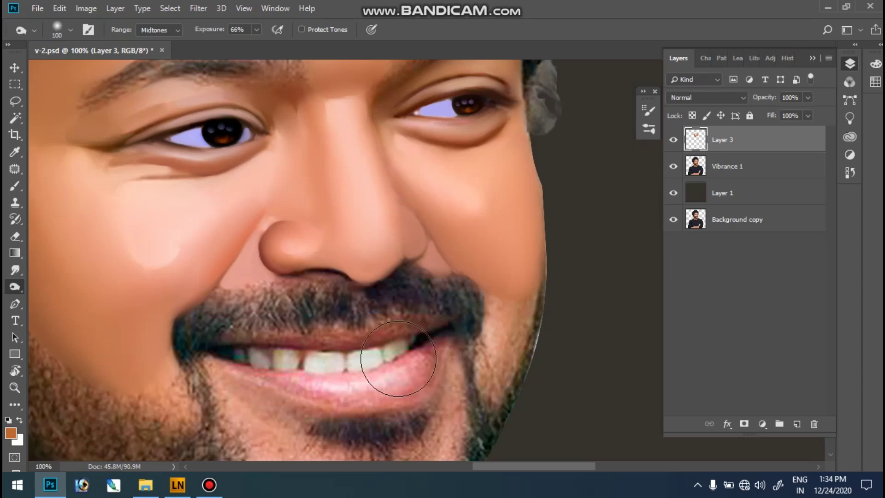
drag(376, 379, 457, 362)
Pick Vibrance 1 from the layer list, dodge the lower lip, then shrink the brush and zoom out.
ctrl+right_click(407, 376)
click(417, 381)
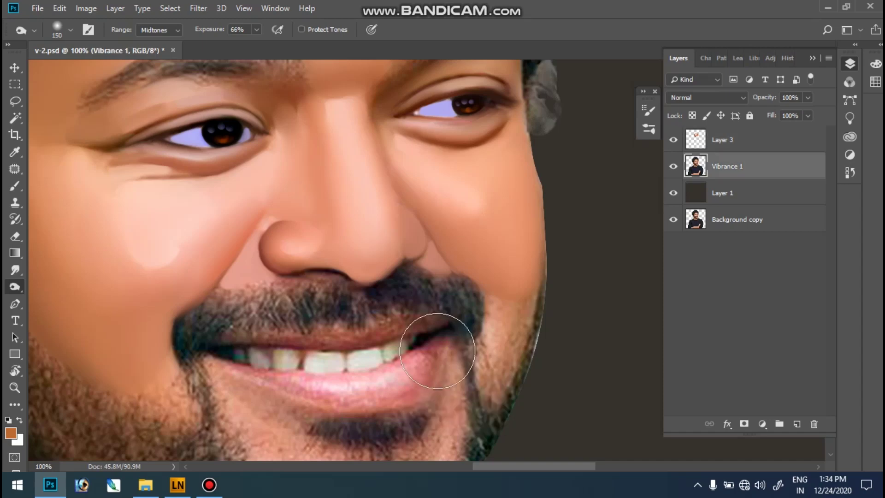
drag(388, 389, 374, 379)
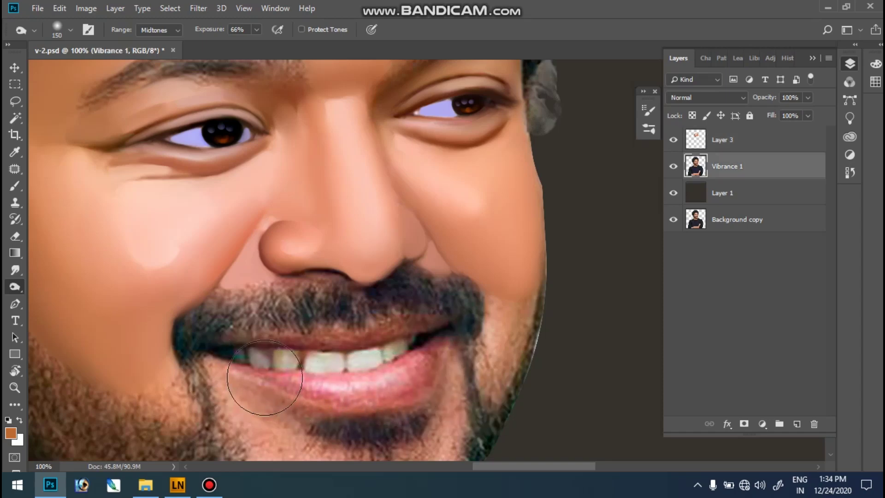
key(bracketleft)
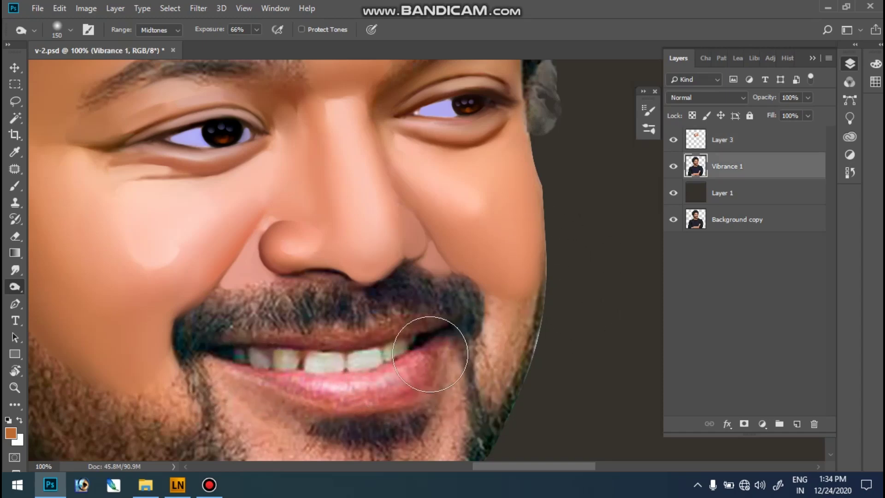
key(bracketleft)
key(bracketleft)
key(bracketleft)
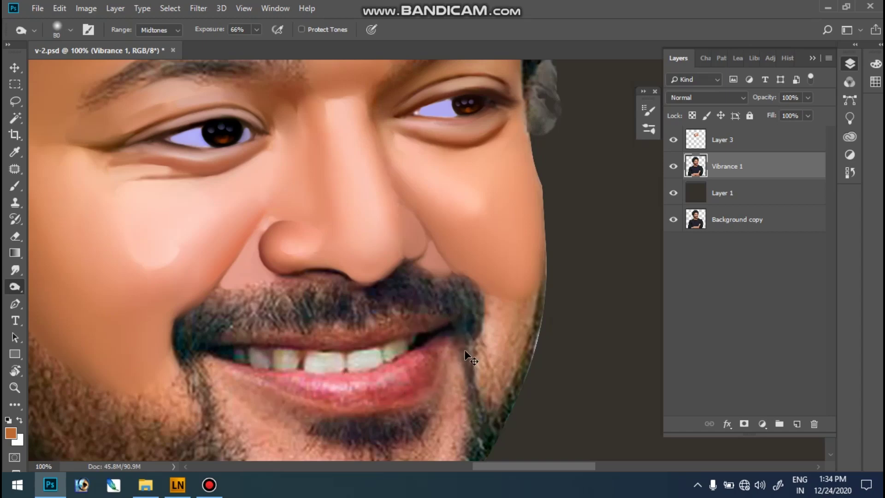
key(ctrl+0)
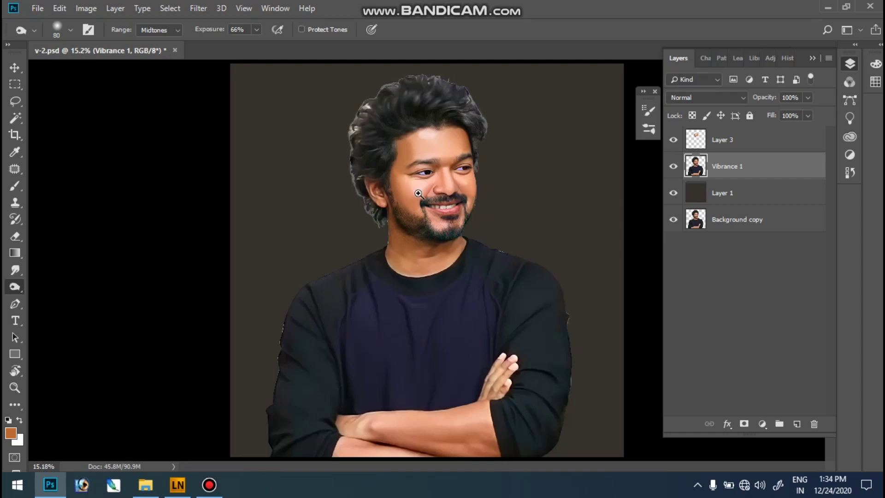
scroll(428, 198, up, 5)
scroll(473, 245, up, 3)
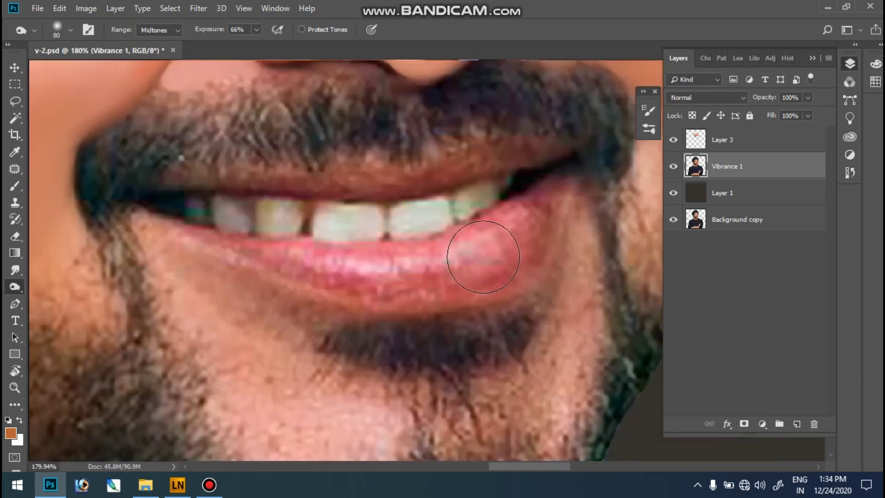
scroll(516, 288, up, 1)
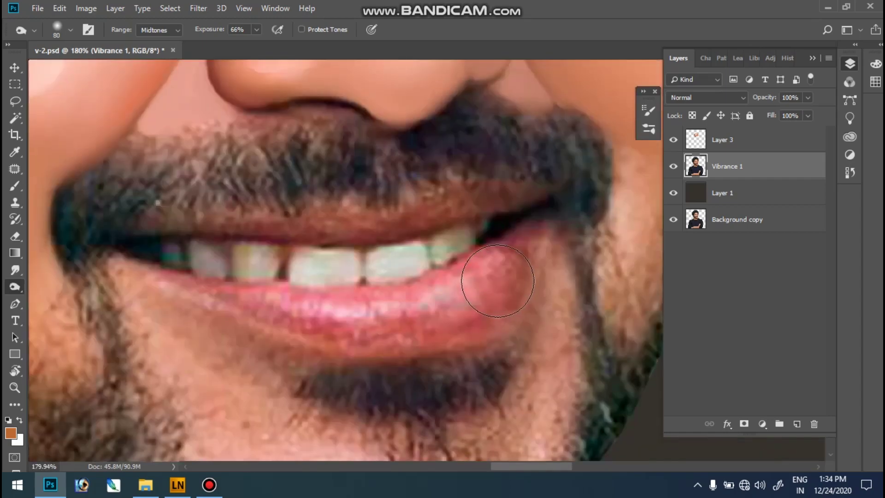
click(15, 270)
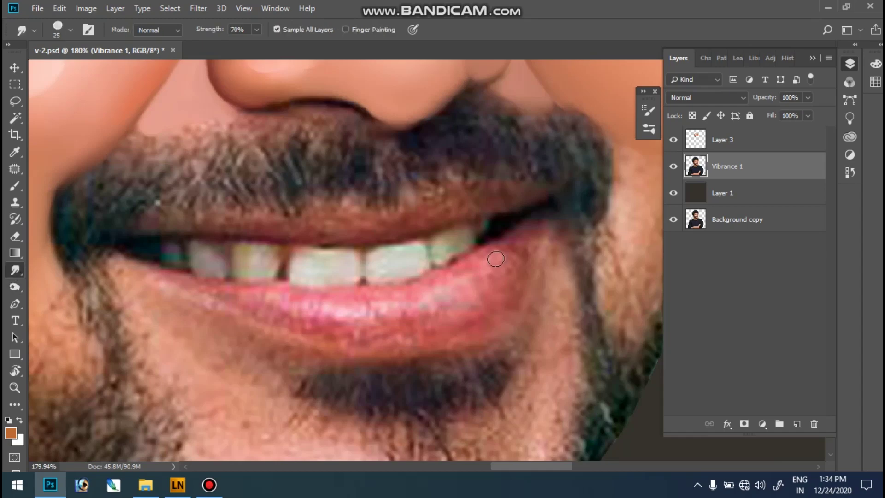
On Layer 3, smudge the lip corner and lip edge near the dark gap with a 30–40 brush.
click(722, 145)
drag(524, 230, 510, 257)
drag(481, 324, 518, 269)
key(bracketright)
key(bracketright)
key(bracketright)
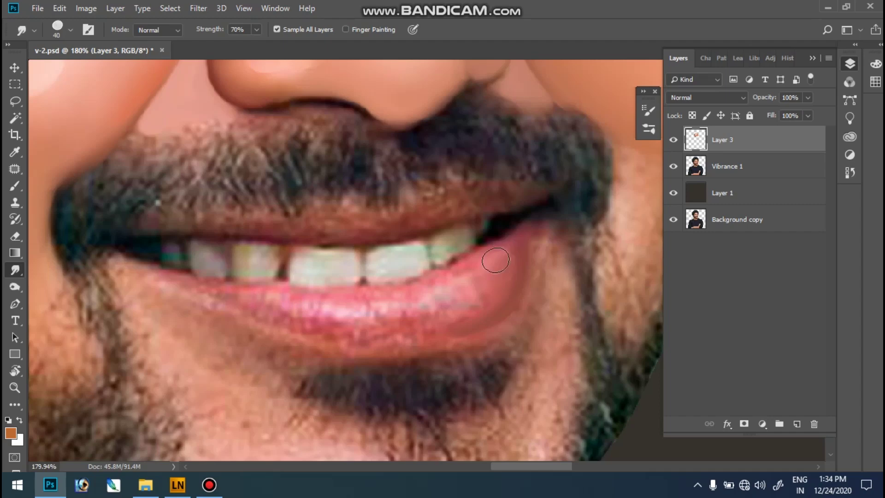
mouse_move(495, 277)
mouse_down()
mouse_move(513, 242)
mouse_move(494, 263)
mouse_move(494, 282)
mouse_move(451, 297)
mouse_move(476, 290)
mouse_move(493, 270)
mouse_move(467, 276)
mouse_move(480, 283)
mouse_move(507, 256)
mouse_move(494, 277)
mouse_move(497, 289)
mouse_move(498, 270)
mouse_move(473, 281)
mouse_up()
key(bracketleft)
key(bracketright)
key(bracketleft)
key(bracketleft)
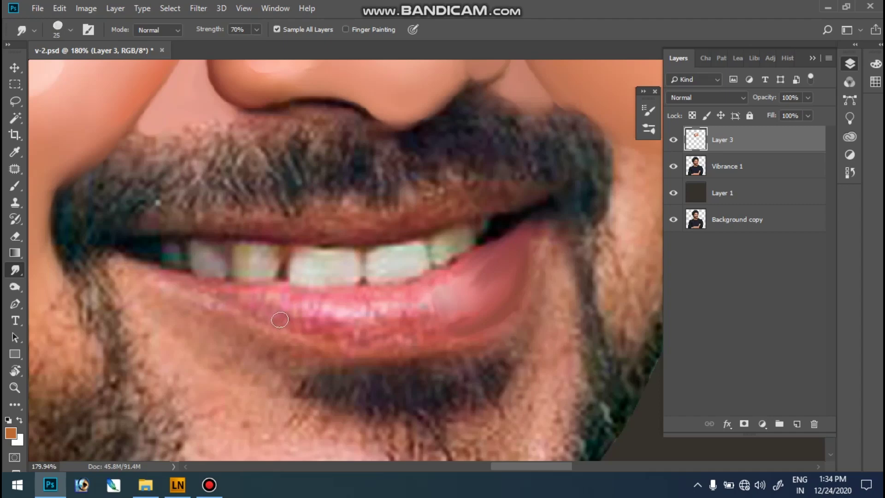
Smudge the lower lip left and right with a 20–30 brush into smooth paint.
drag(302, 327, 243, 305)
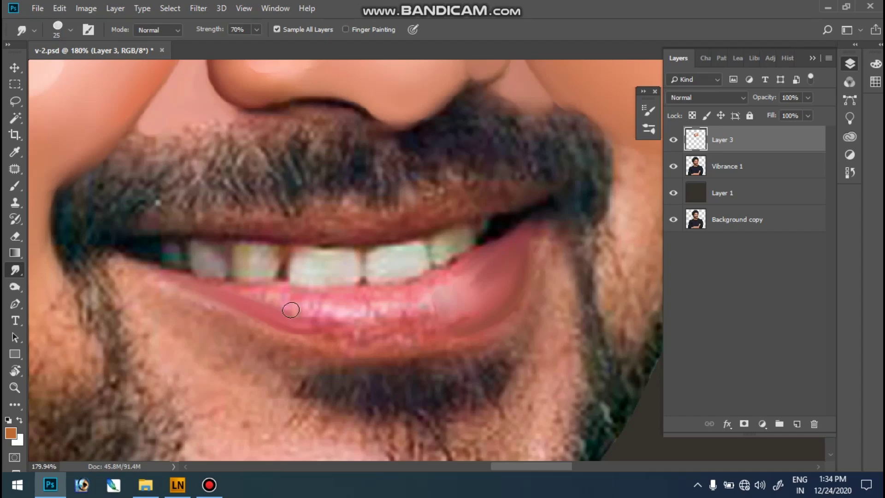
key(bracketleft)
mouse_move(251, 298)
mouse_down()
mouse_move(279, 319)
mouse_move(418, 339)
mouse_up()
key(bracketright)
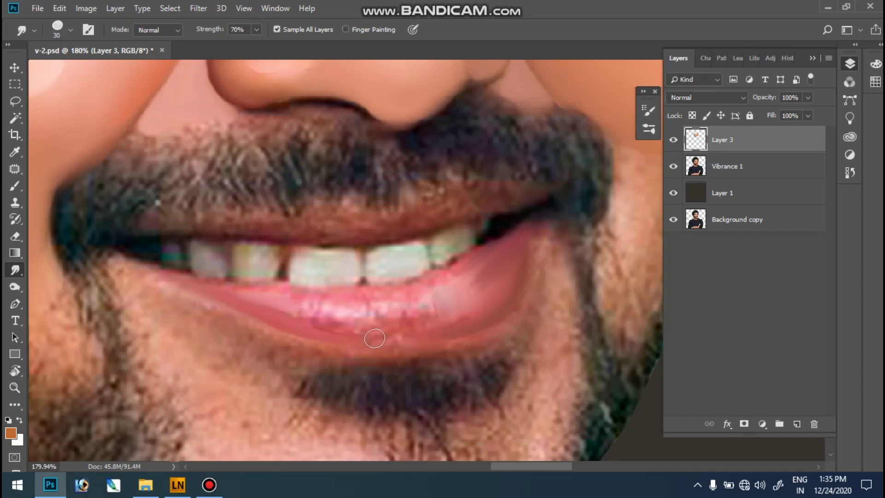
key(bracketleft)
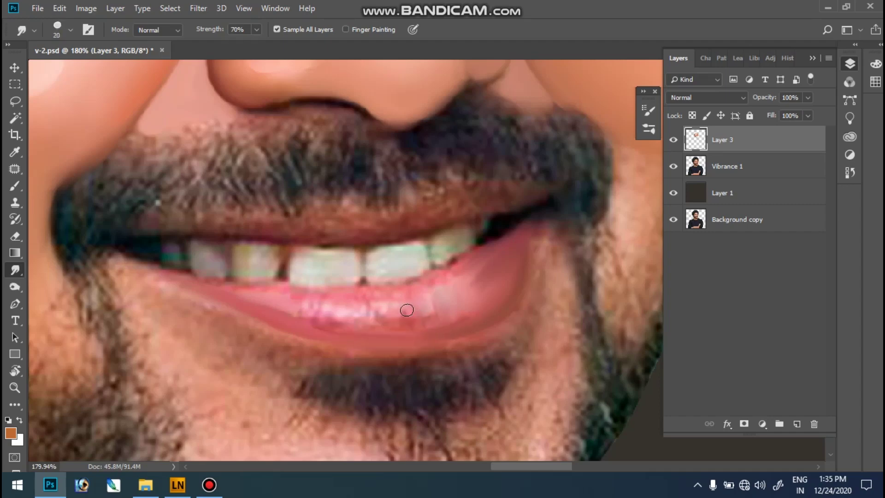
mouse_move(396, 307)
mouse_down()
mouse_move(363, 312)
mouse_move(355, 303)
mouse_up()
key(bracketright)
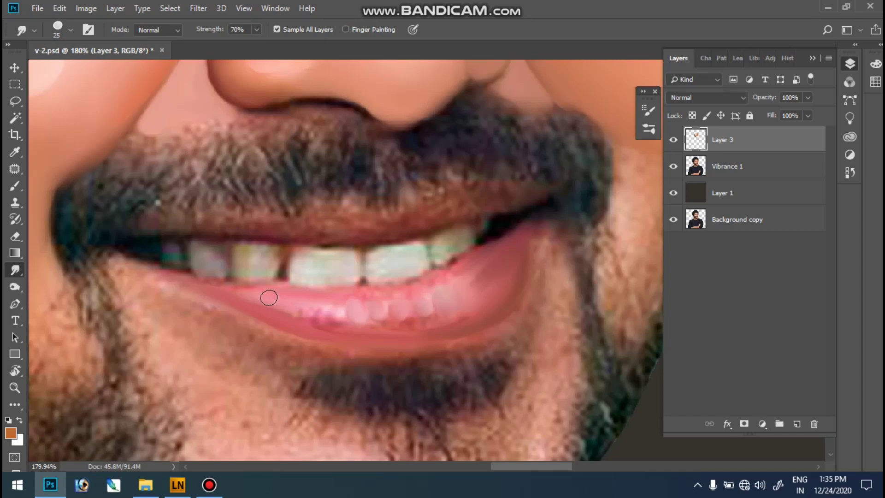
Smudge the lower lip's pink edge leftward and smooth the left part of the lip.
mouse_move(250, 294)
mouse_down()
mouse_move(210, 284)
mouse_move(269, 318)
mouse_move(183, 281)
mouse_move(217, 294)
mouse_up()
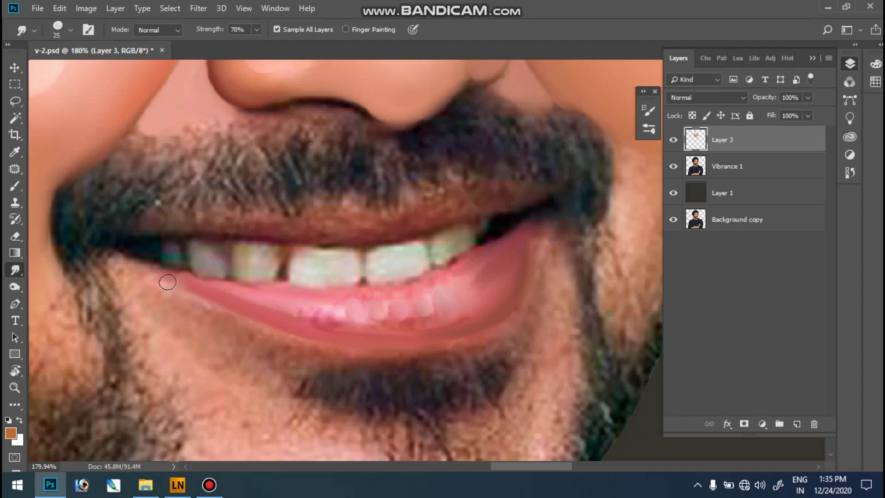
mouse_move(166, 277)
mouse_down()
mouse_move(154, 270)
mouse_move(192, 300)
mouse_move(153, 282)
mouse_up()
mouse_move(377, 311)
mouse_down()
mouse_move(338, 316)
mouse_move(338, 327)
mouse_move(293, 310)
mouse_up()
key(bracketleft)
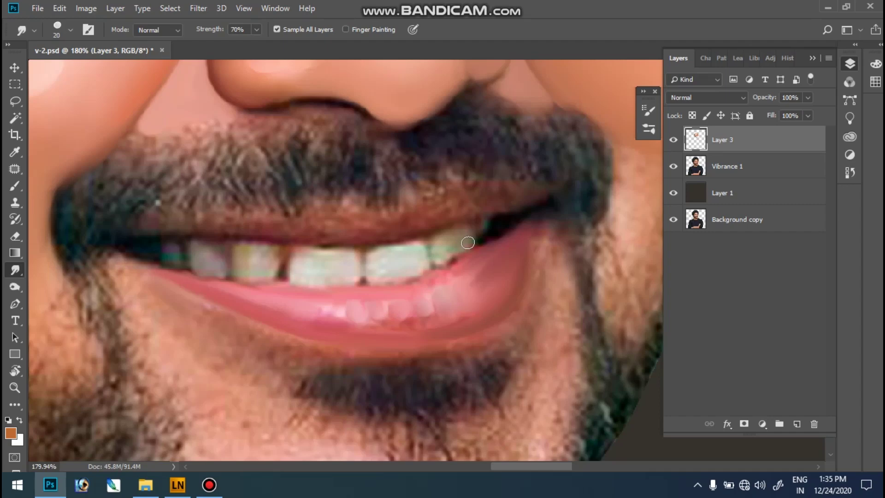
key(bracketright)
key(bracketright)
Smear the lower lip's pink colour and smooth it along the teeth, brush 20–30.
drag(442, 321, 437, 330)
key(bracketleft)
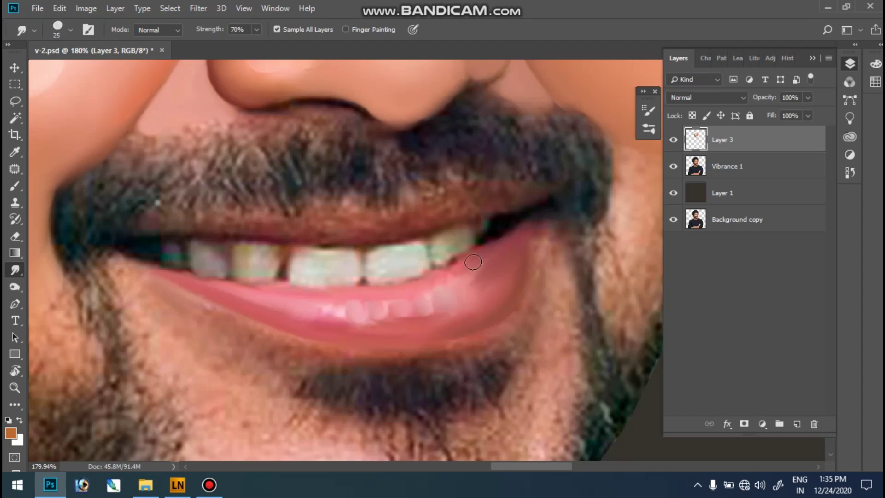
drag(463, 267, 461, 249)
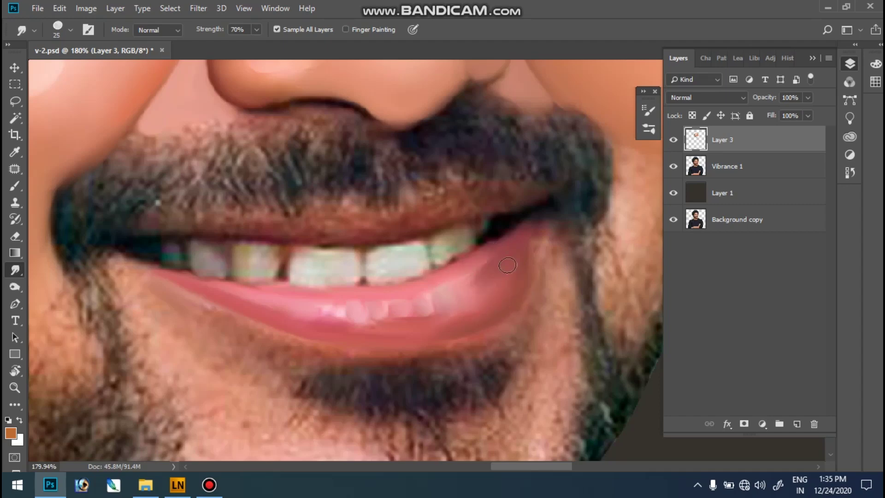
key(bracketright)
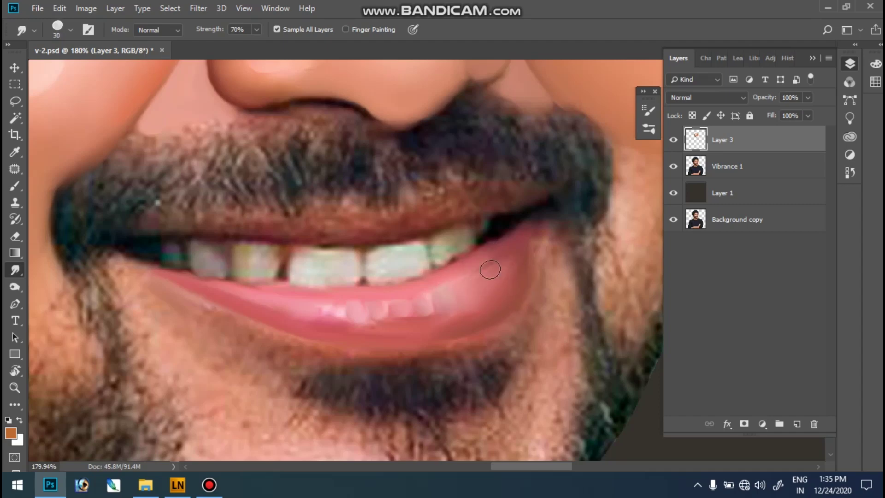
key(bracketleft)
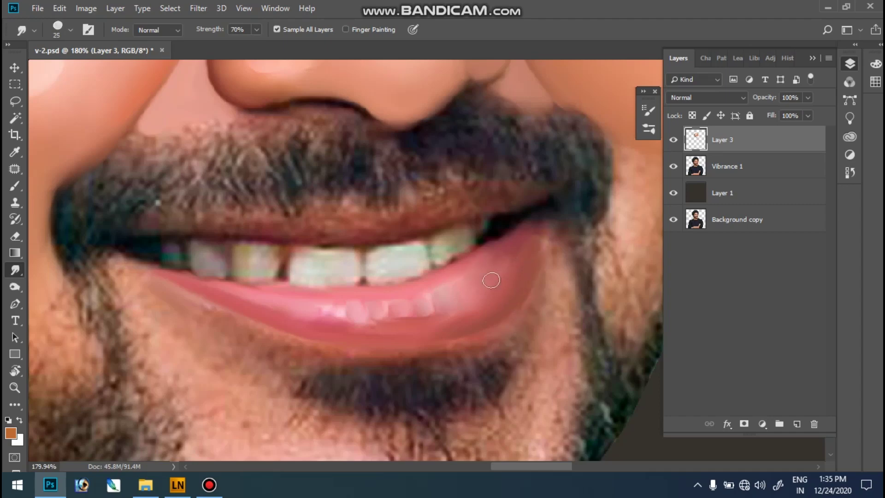
key(bracketleft)
key(bracketright)
key(bracketright)
Soften the left lip edge and the skin between lip and beard with a 30–40 brush.
drag(177, 296, 191, 319)
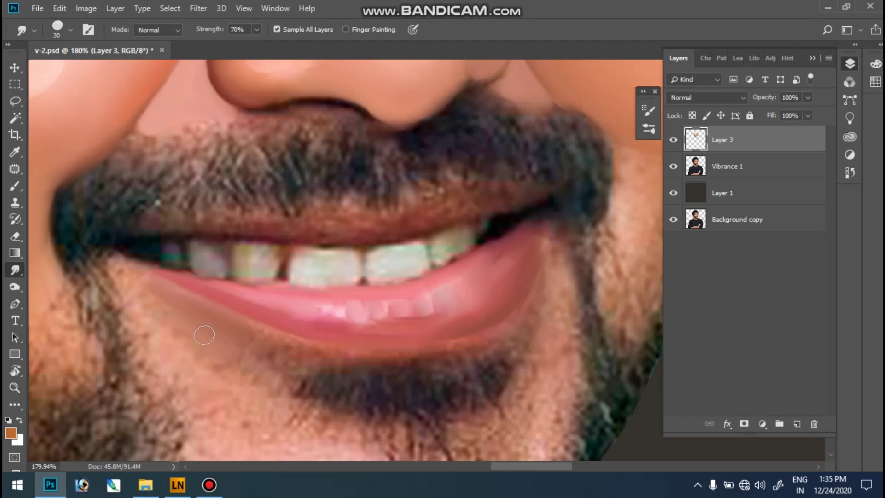
key(bracketright)
mouse_move(158, 318)
mouse_down()
mouse_move(214, 361)
mouse_move(200, 330)
mouse_move(238, 342)
mouse_up()
key(bracketleft)
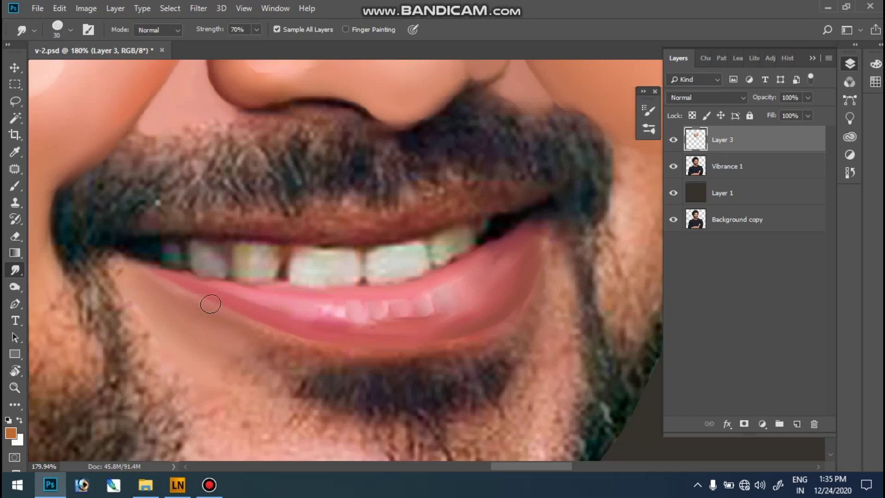
key(ctrl+minus)
key(ctrl+minus)
key(ctrl+minus)
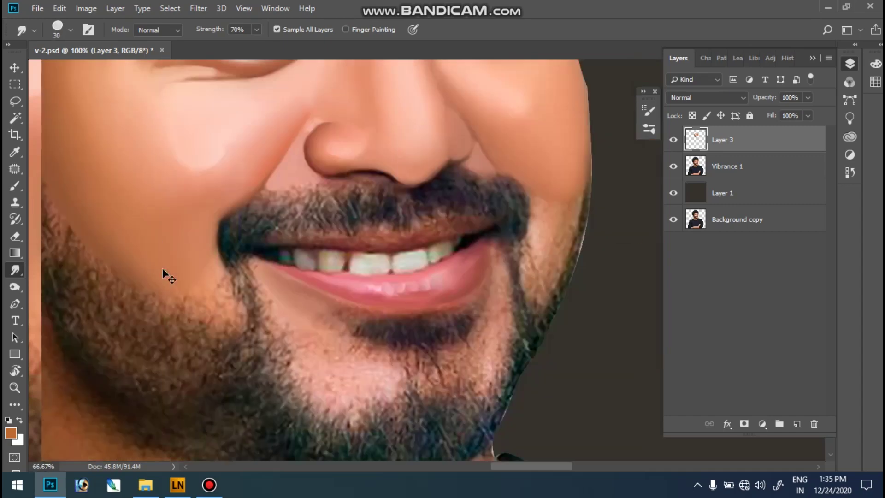
key(ctrl+minus)
key(ctrl+minus)
key(ctrl+minus)
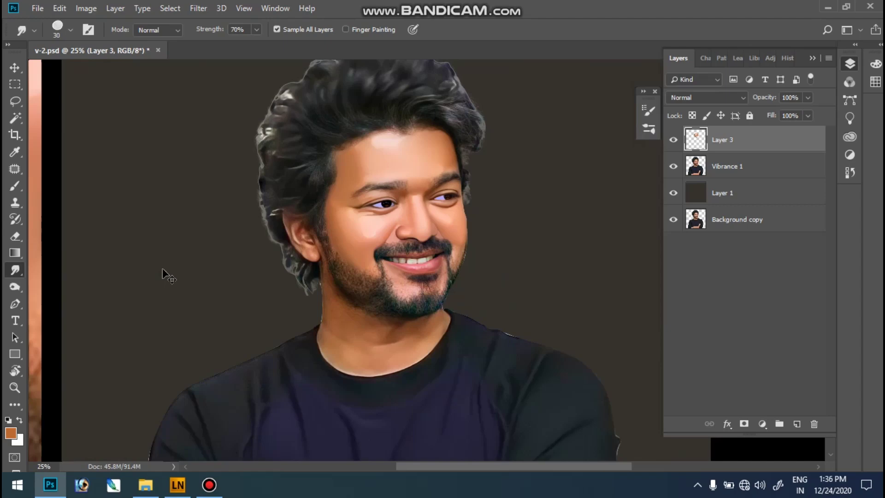
ctrl+click(470, 251)
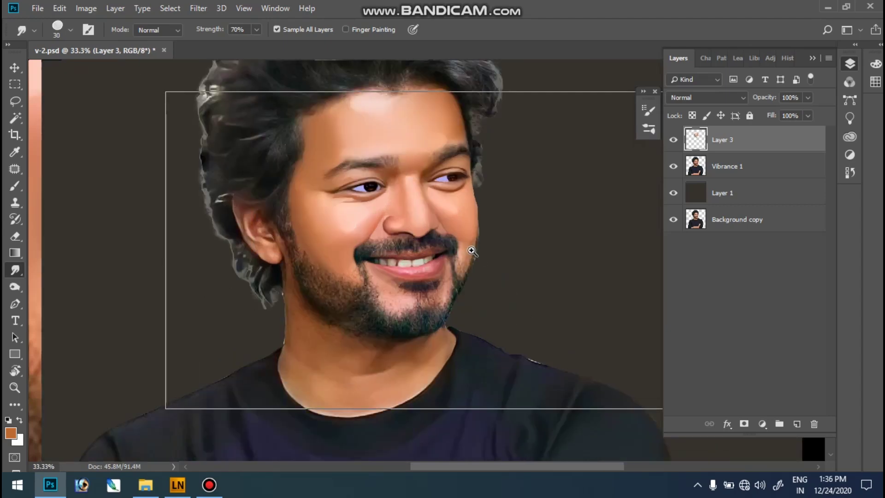
ctrl+click(471, 251)
ctrl+click(472, 250)
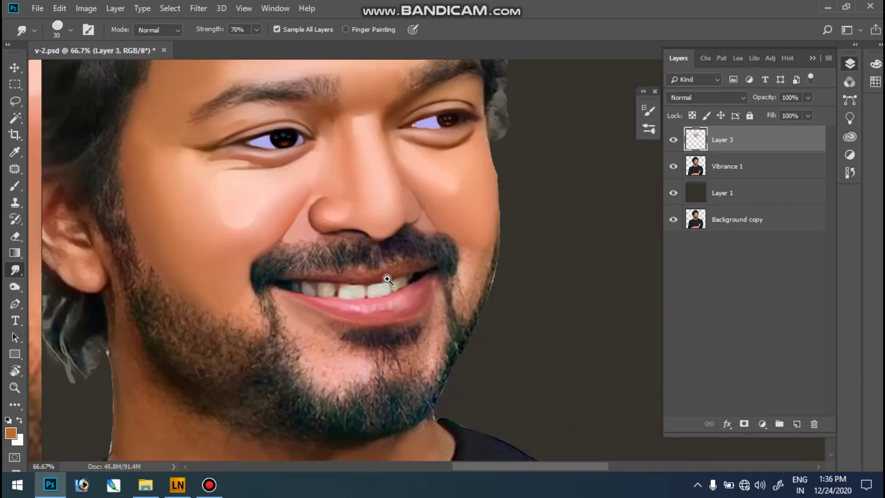
ctrl+click(387, 278)
drag(375, 241, 420, 321)
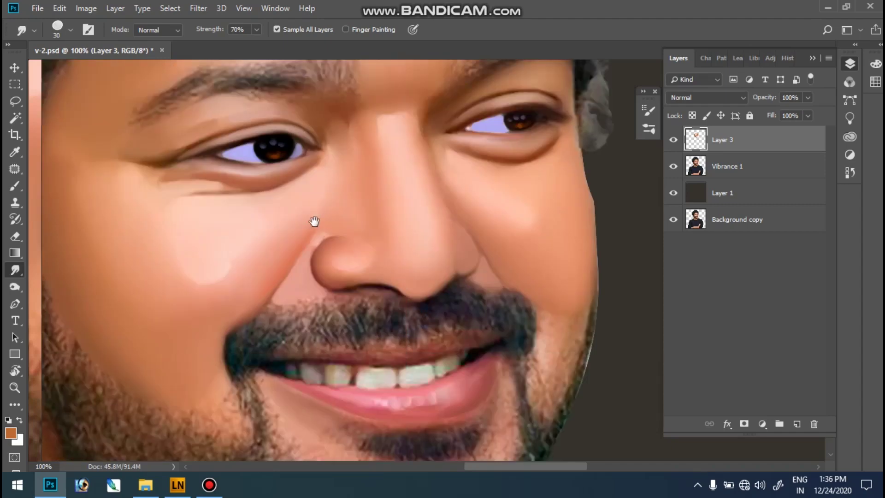
drag(314, 222, 367, 286)
mouse_move(439, 332)
mouse_down()
mouse_move(409, 203)
mouse_move(453, 269)
mouse_up()
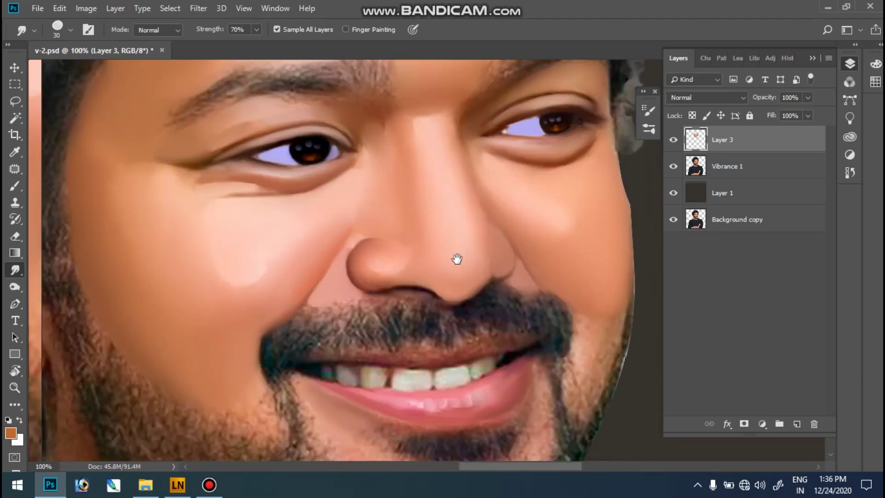
drag(458, 197, 458, 248)
drag(408, 203, 425, 288)
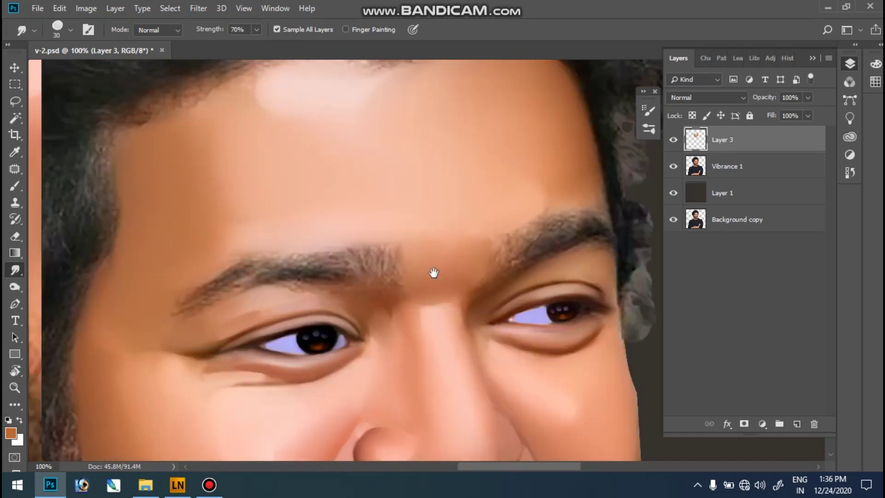
drag(432, 234, 431, 259)
key(ctrl+minus)
key(ctrl+minus)
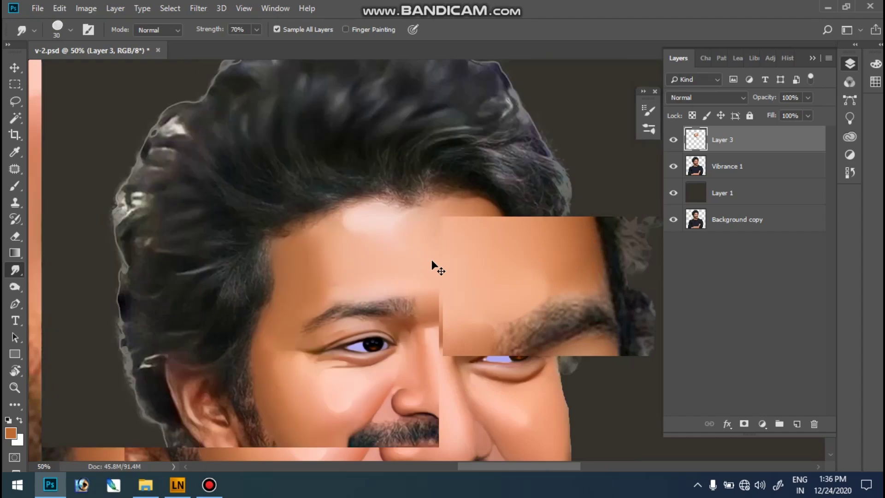
click(674, 168)
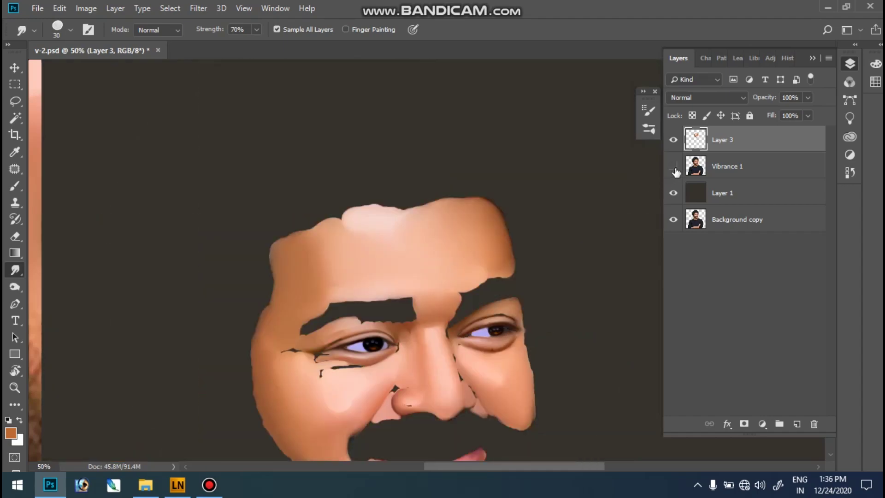
click(674, 168)
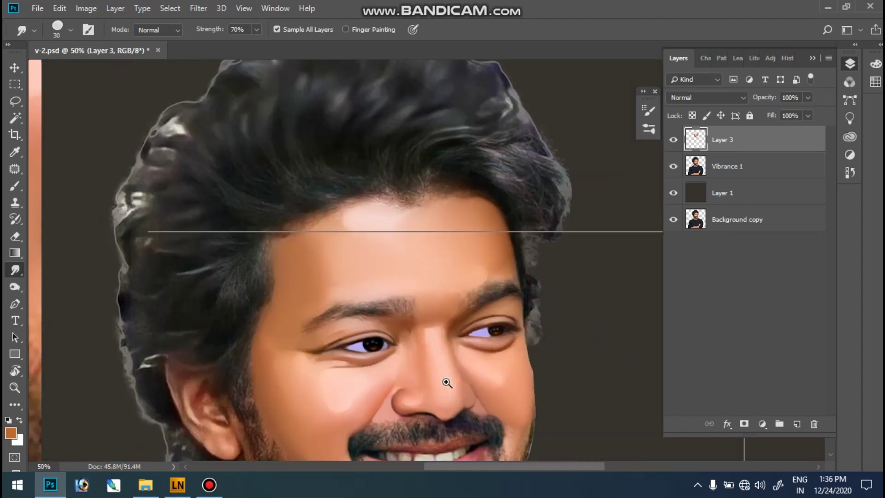
click(446, 383)
drag(342, 368, 397, 280)
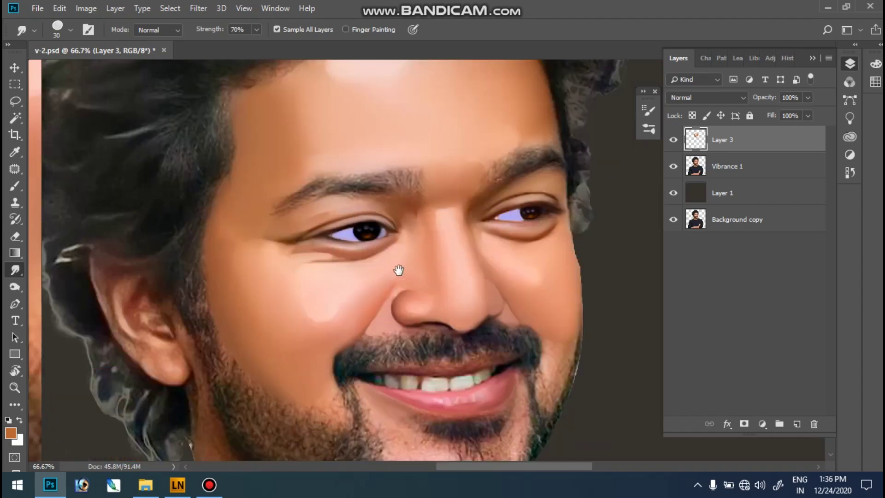
scroll(406, 291, down, 5)
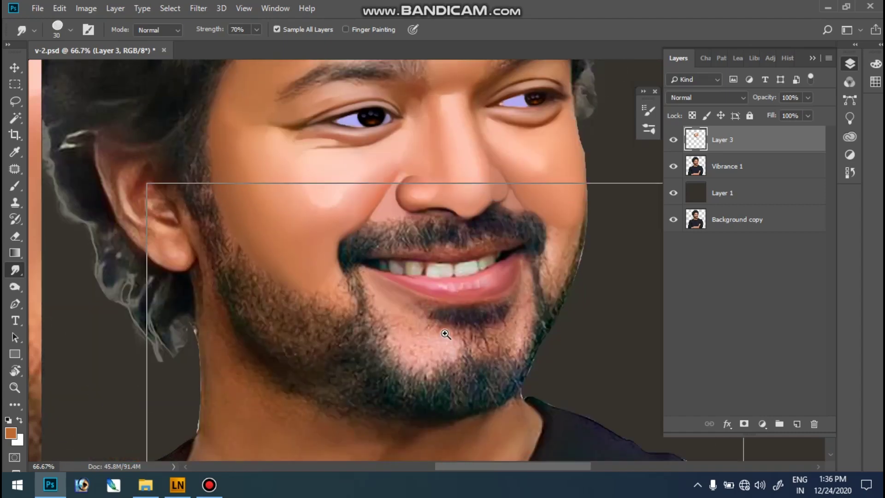
key(ctrl+0)
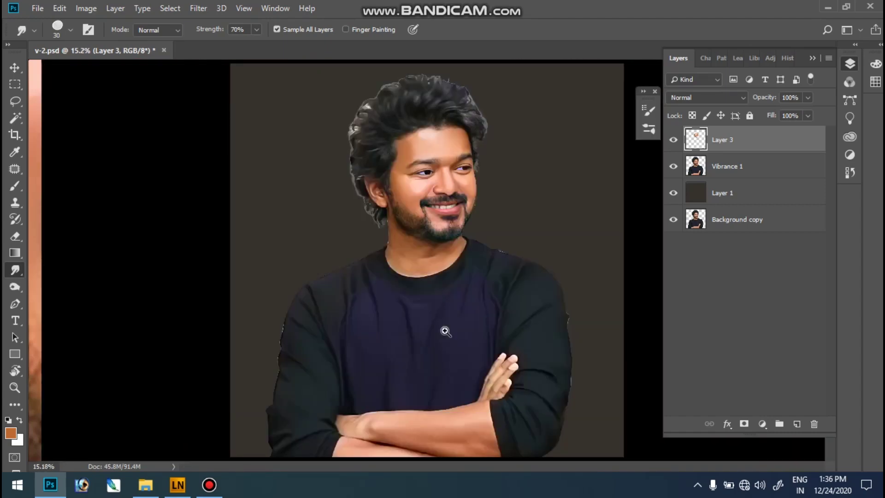
drag(445, 331, 468, 177)
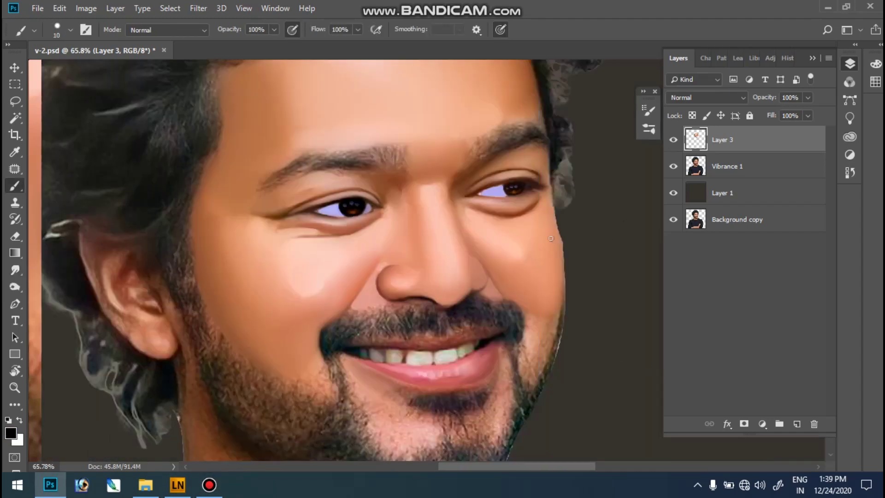
Zoom the face to 100%, add an empty layer, and choose a 10 px Hard Round Pressure Size brush.
click(379, 170)
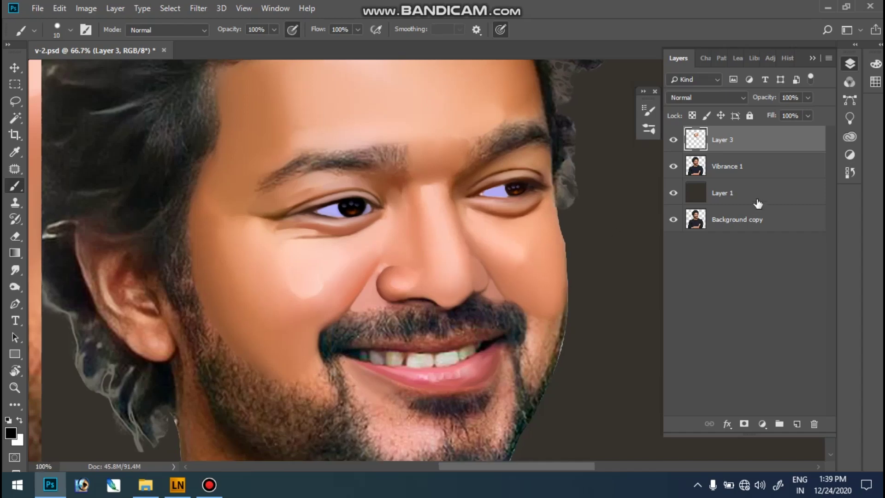
key(ctrl+plus)
click(797, 424)
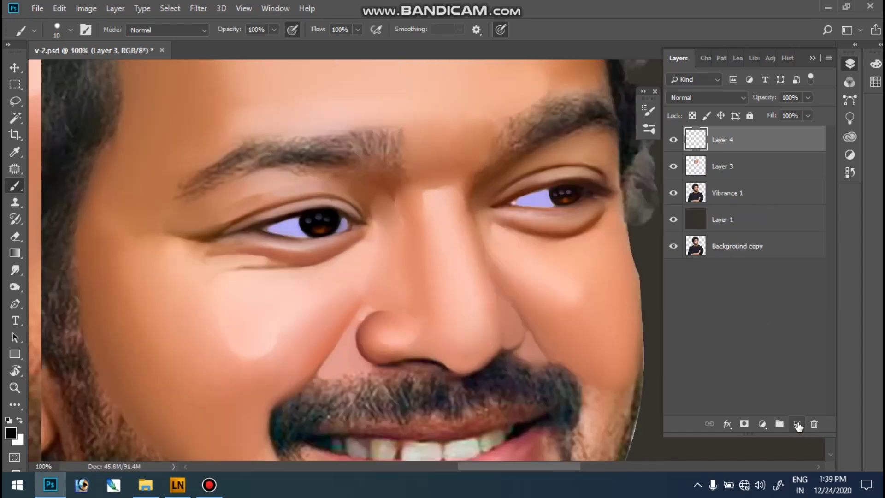
click(56, 29)
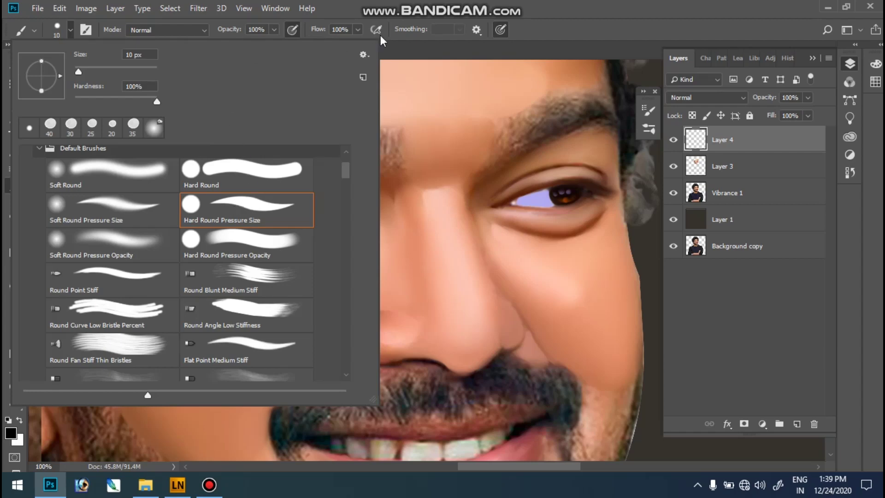
click(584, 33)
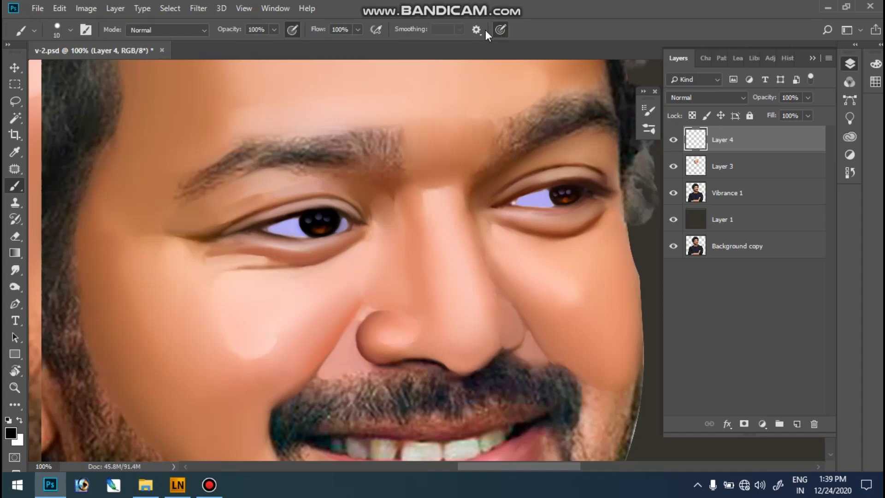
Review the brush's Transfer and Shape Dynamics settings in Brush Settings.
click(89, 30)
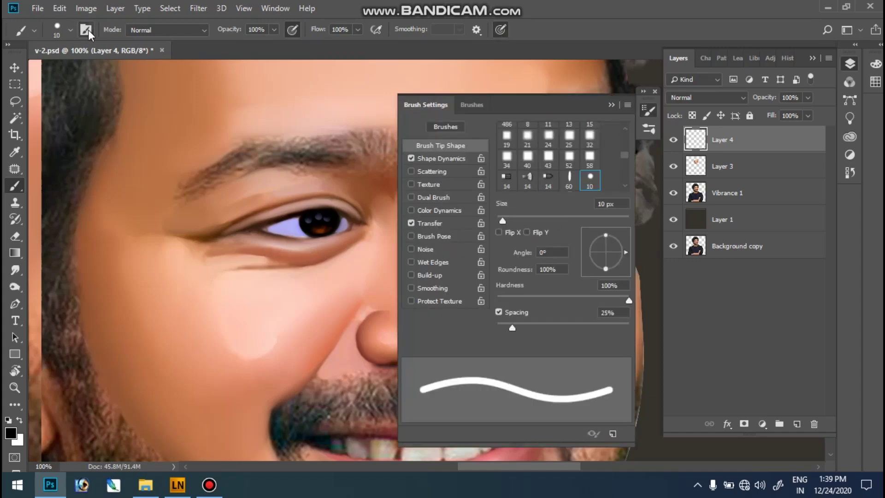
click(436, 222)
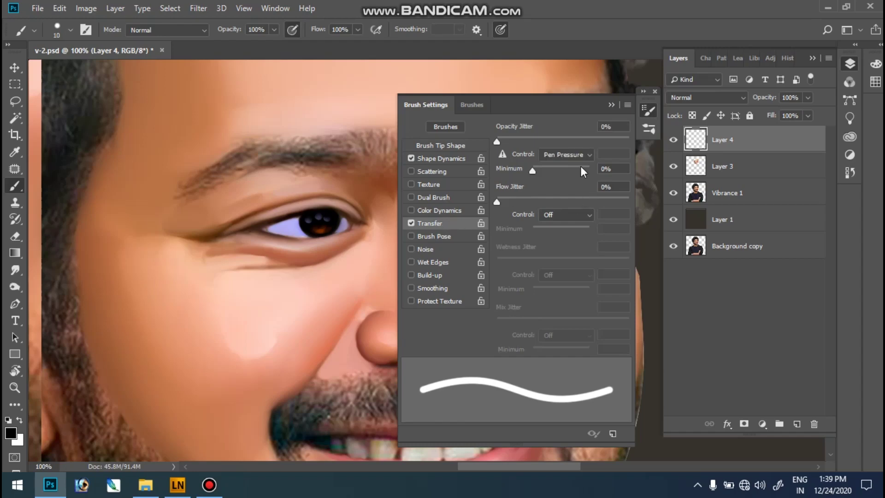
click(439, 160)
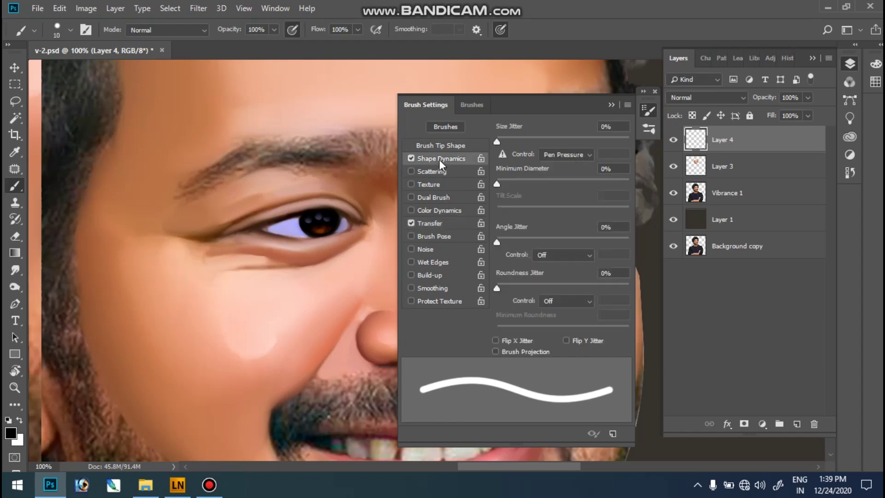
click(611, 105)
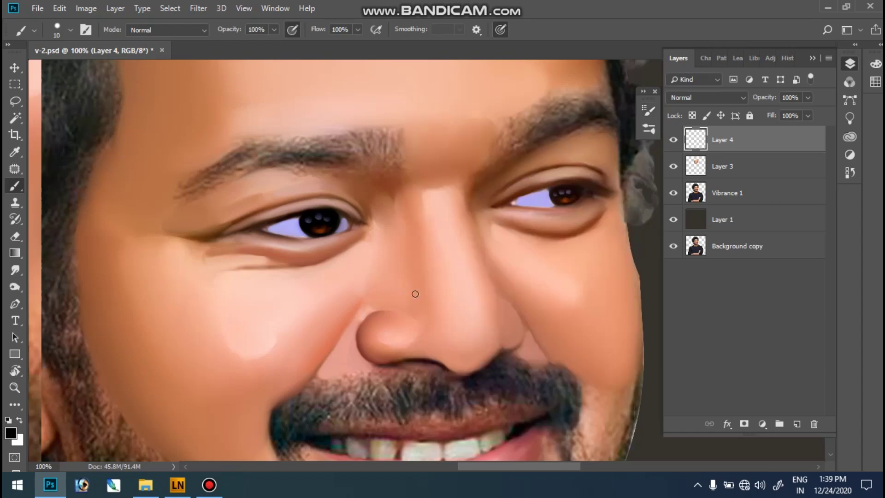
Enable Lazy Nezumi Pro's 'smoothing - massive' preset, minimize it, and zoom to 200% on the brow.
click(184, 485)
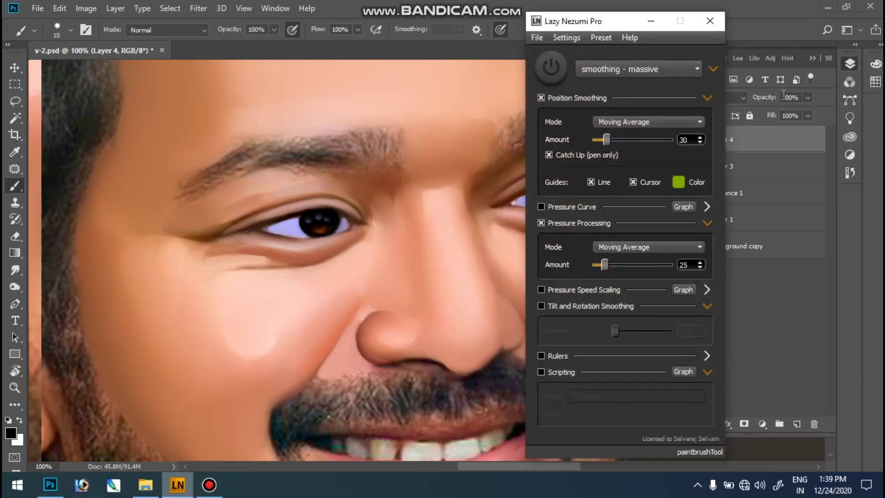
click(650, 4)
click(546, 75)
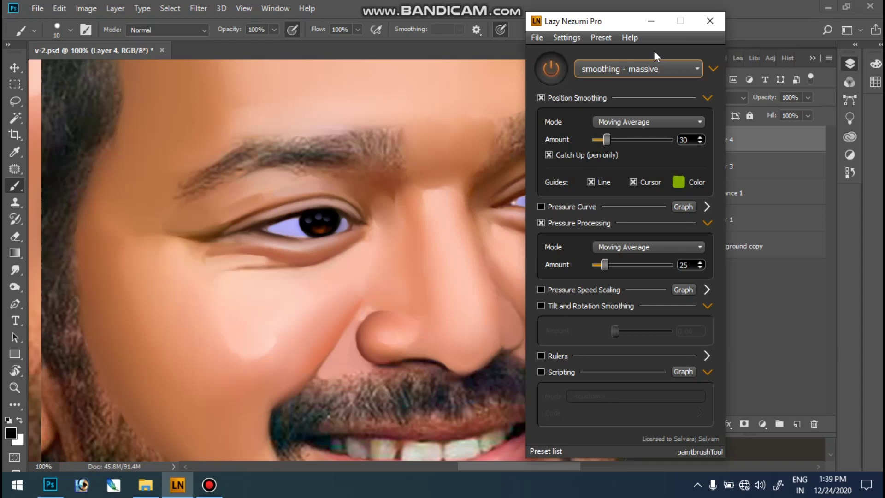
click(650, 23)
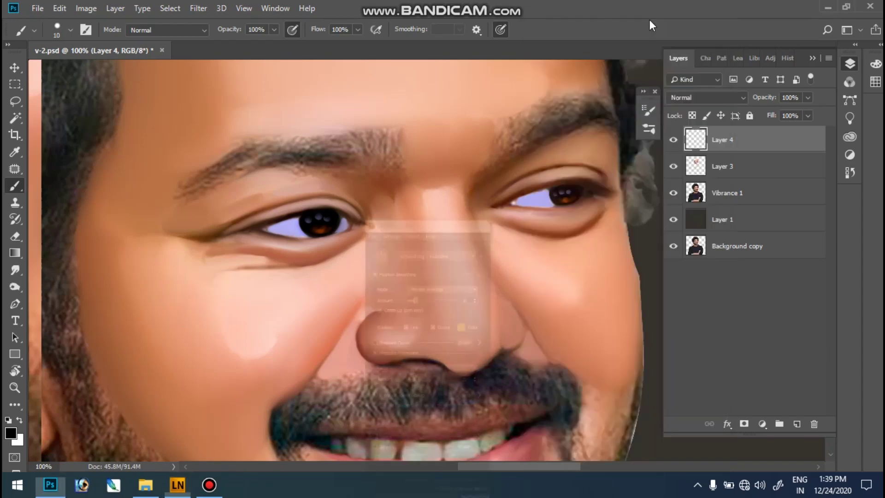
click(429, 174)
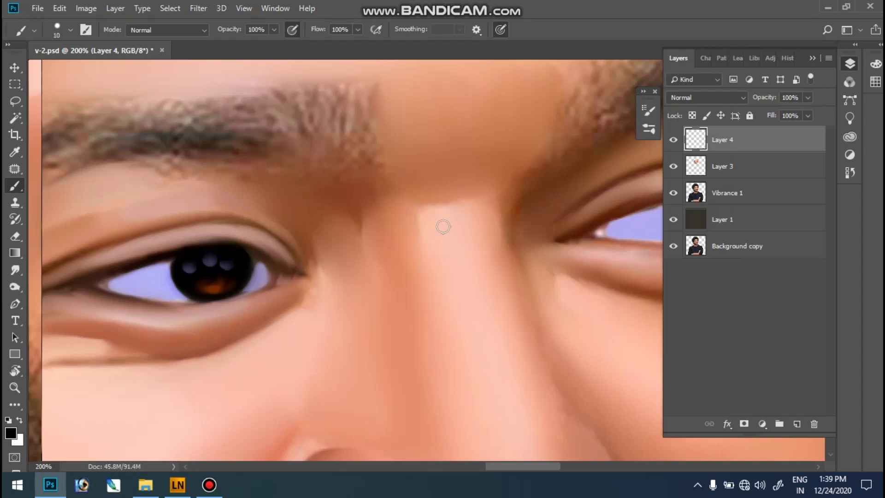
drag(591, 108, 439, 203)
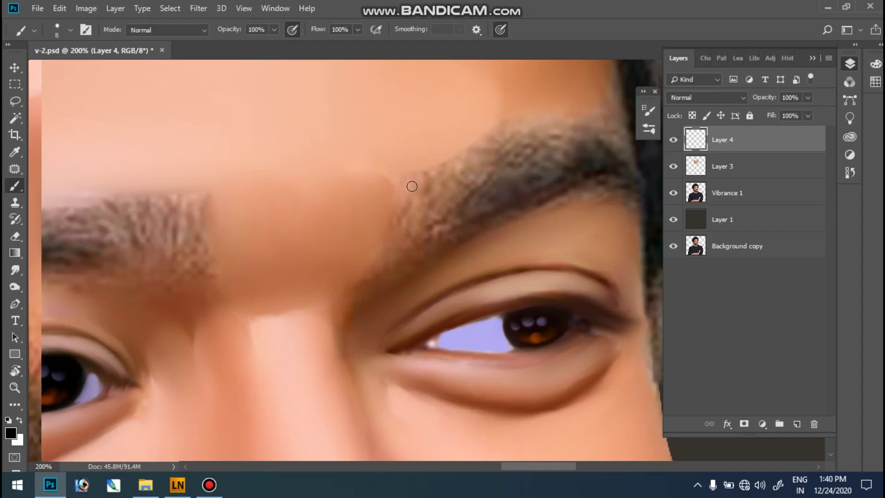
Hide the panels, zoom to 300%, and paint fine hair strokes across the inner eyebrow.
key(F7)
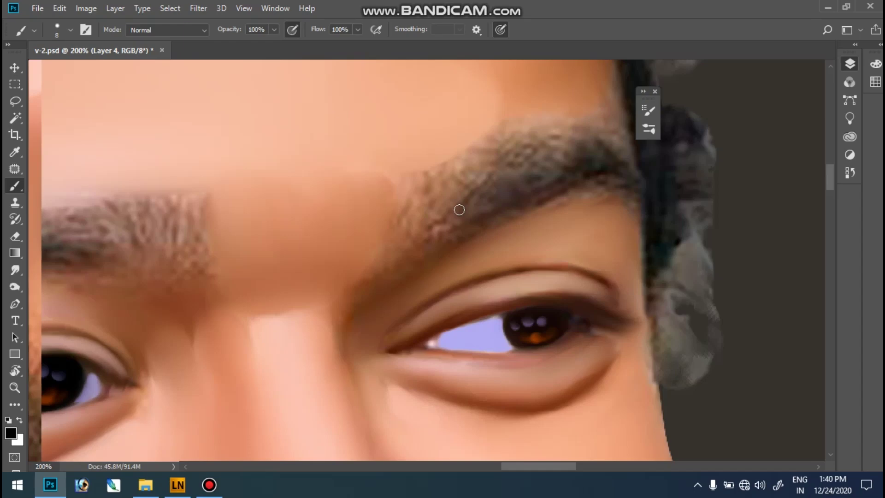
key(Tab)
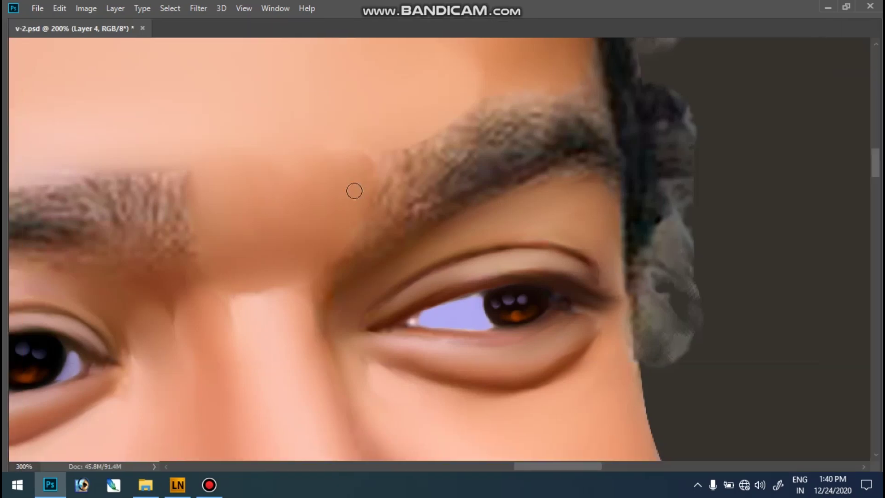
key(ctrl+plus)
drag(331, 242, 410, 159)
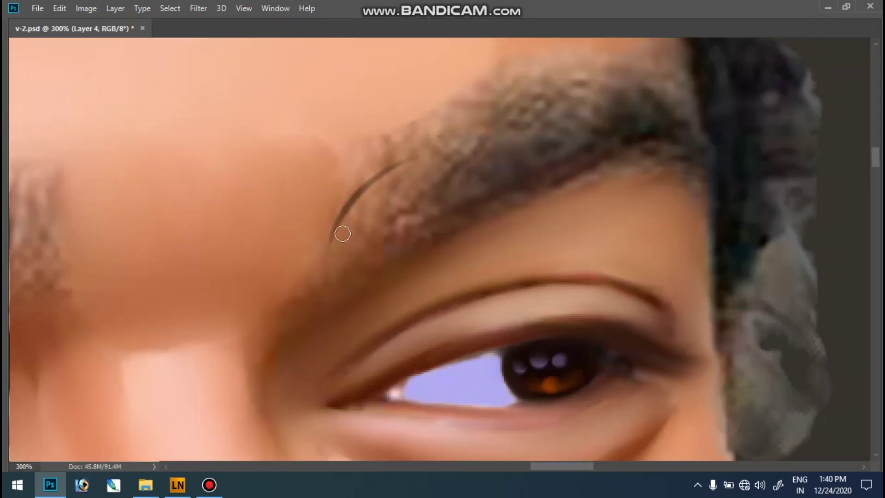
drag(334, 241, 433, 181)
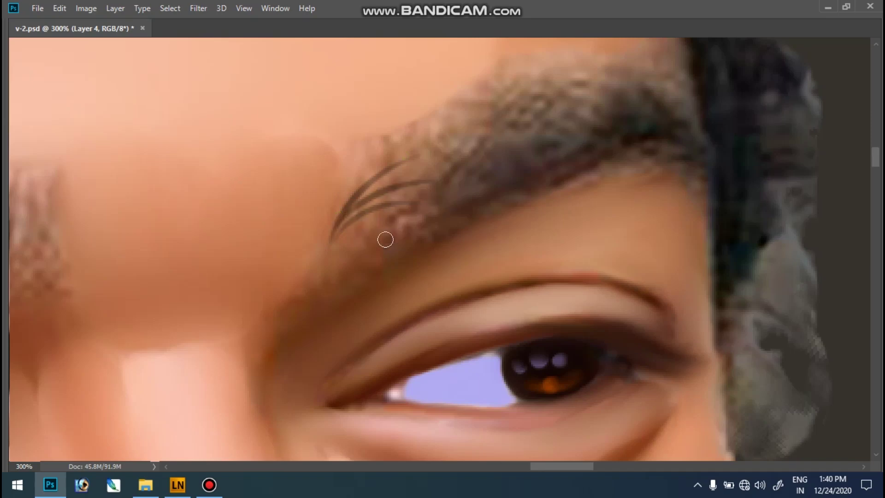
mouse_move(365, 254)
mouse_down()
mouse_move(475, 207)
mouse_move(490, 217)
mouse_move(455, 203)
mouse_up()
drag(357, 238, 484, 182)
drag(398, 199, 490, 173)
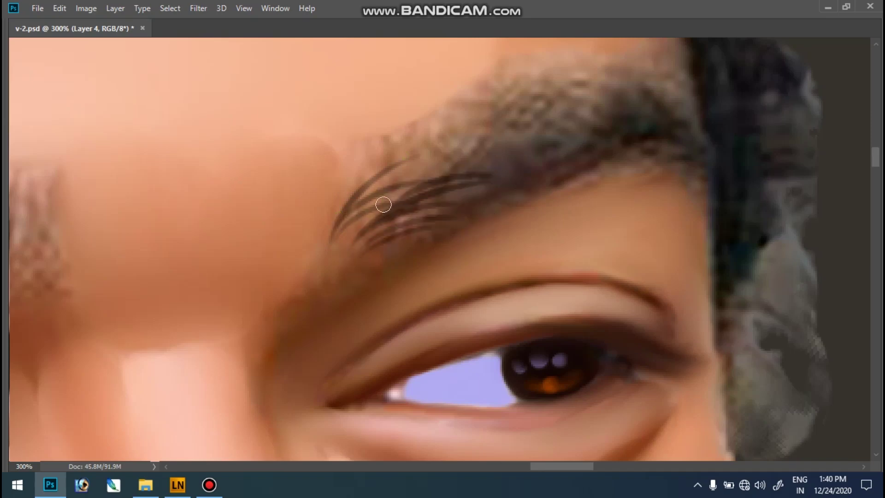
drag(379, 205, 513, 154)
mouse_move(387, 190)
mouse_down()
mouse_move(522, 142)
mouse_move(498, 143)
mouse_up()
drag(427, 165, 574, 124)
Paint hairs along the brow's top edge and outer end, darken its lower edge, extend its inner tip.
mouse_move(466, 138)
mouse_down()
mouse_move(586, 110)
mouse_move(560, 111)
mouse_up()
mouse_move(495, 115)
mouse_down()
mouse_move(595, 97)
mouse_move(571, 88)
mouse_up()
mouse_move(555, 118)
mouse_down()
mouse_move(654, 92)
mouse_move(608, 86)
mouse_move(635, 88)
mouse_up()
drag(595, 111, 655, 78)
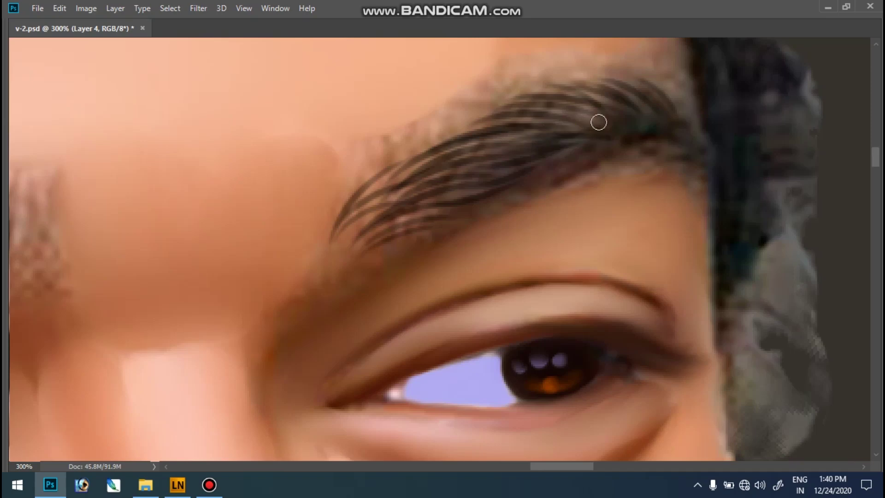
mouse_move(452, 218)
mouse_down()
mouse_move(518, 174)
mouse_move(627, 142)
mouse_move(627, 152)
mouse_move(695, 158)
mouse_up()
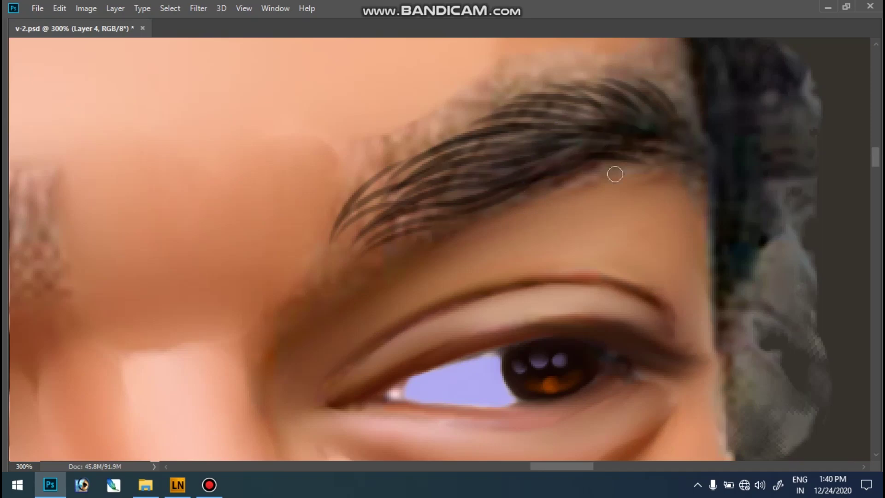
mouse_move(373, 220)
mouse_down()
mouse_move(325, 244)
mouse_move(395, 196)
mouse_move(405, 154)
mouse_move(534, 136)
mouse_move(396, 156)
mouse_up()
mouse_move(375, 268)
mouse_down()
mouse_move(587, 178)
mouse_move(598, 154)
mouse_up()
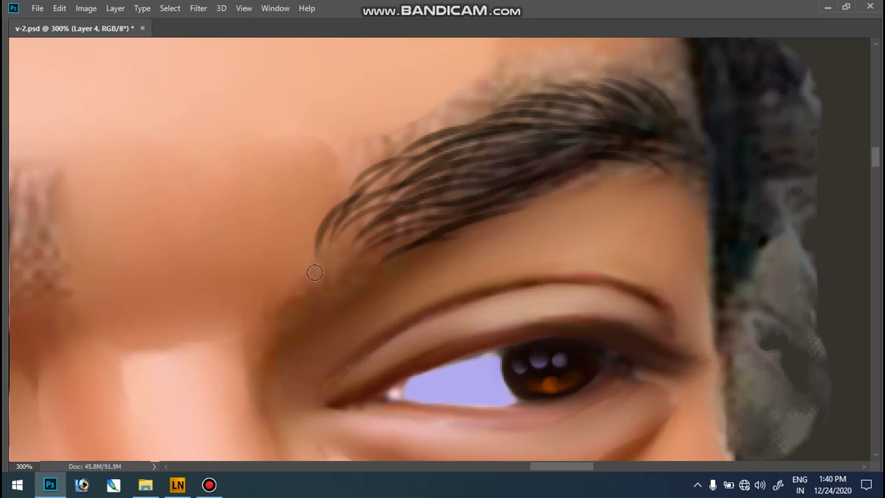
mouse_move(343, 211)
mouse_down()
mouse_move(310, 264)
mouse_move(355, 194)
mouse_up()
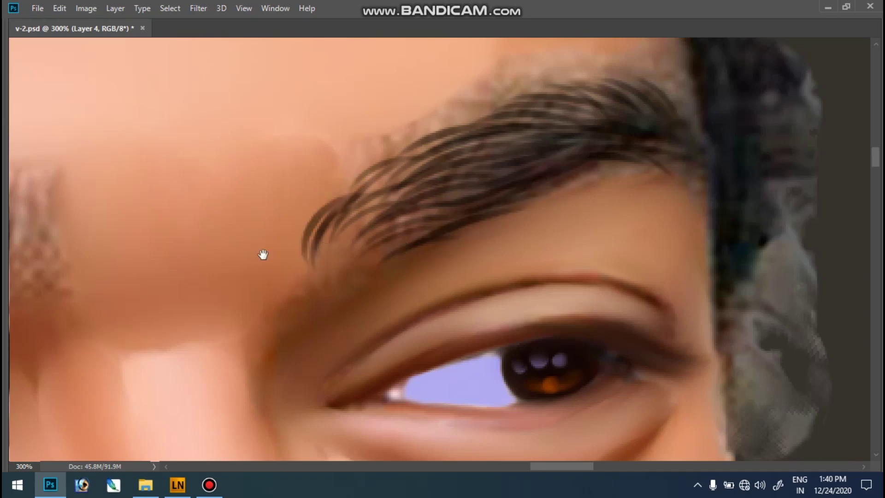
mouse_move(223, 232)
mouse_down()
mouse_move(504, 198)
mouse_move(544, 201)
mouse_up()
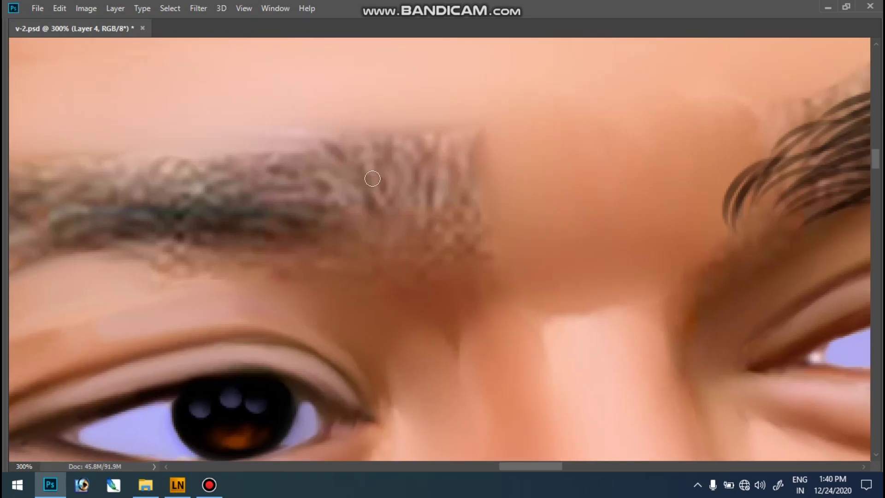
Paint four curved hair strokes on the second eyebrow.
mouse_move(348, 157)
mouse_down()
mouse_move(392, 216)
mouse_move(400, 213)
mouse_up()
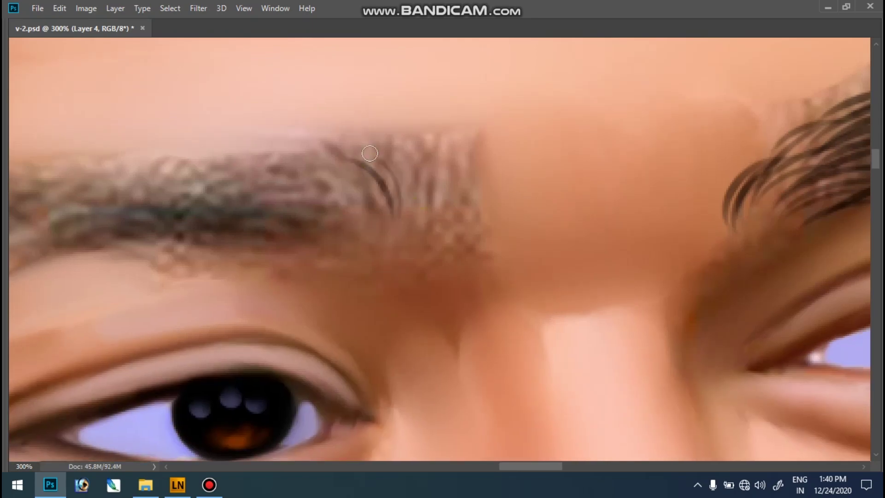
drag(389, 158, 408, 225)
drag(400, 147, 431, 213)
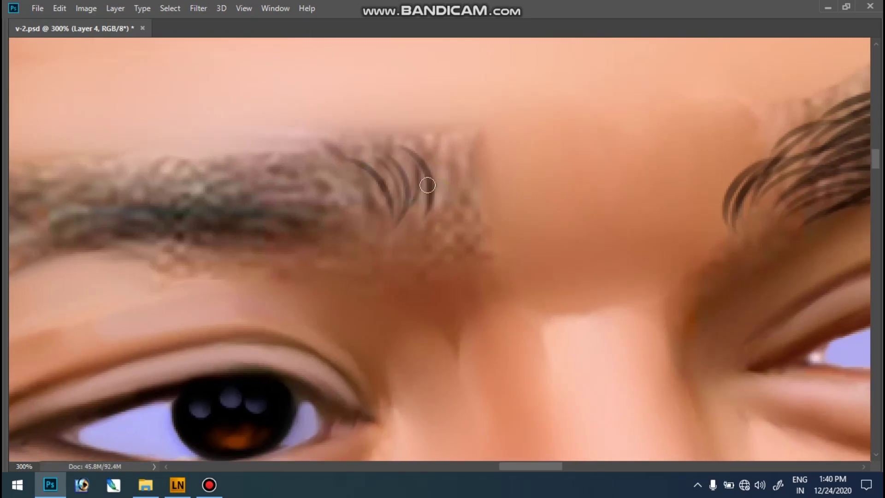
drag(417, 153, 433, 228)
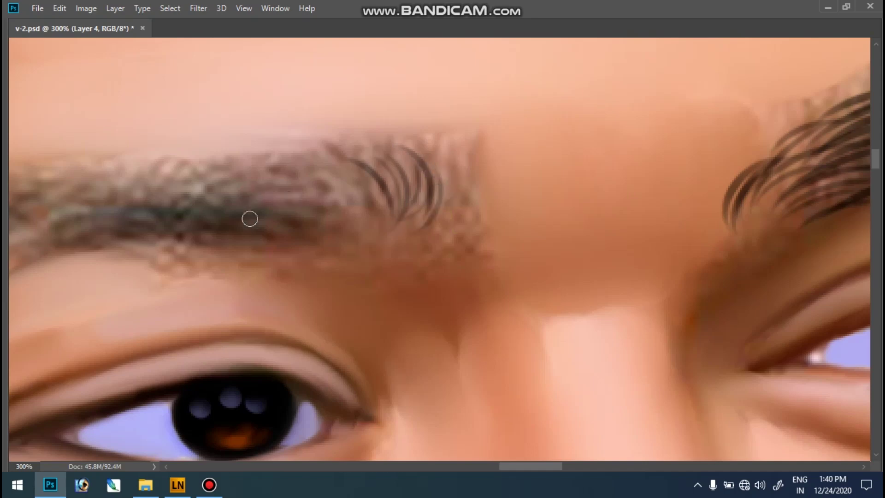
Fill the left part of the eyebrow with curved hair strokes.
drag(302, 238, 221, 212)
drag(293, 219, 193, 211)
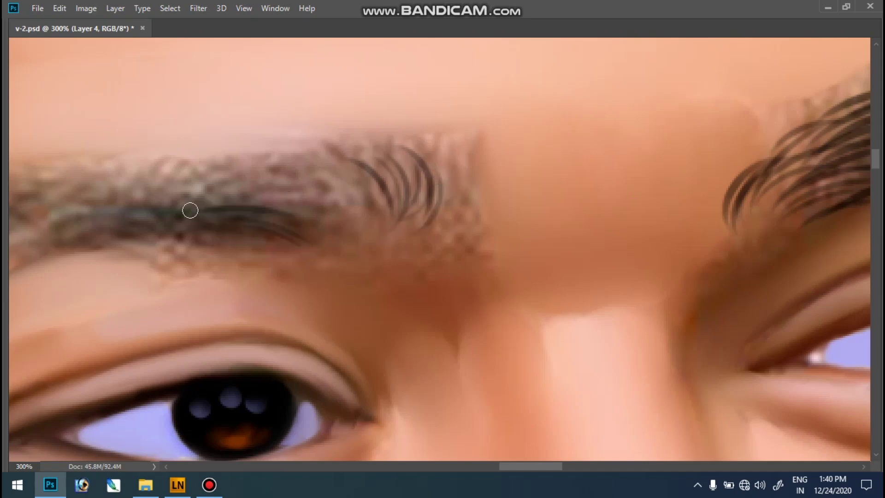
drag(318, 240, 231, 198)
drag(314, 221, 228, 182)
drag(284, 177, 222, 161)
drag(331, 205, 282, 170)
mouse_move(323, 236)
mouse_down()
mouse_move(256, 158)
mouse_move(282, 165)
mouse_up()
drag(330, 206, 382, 192)
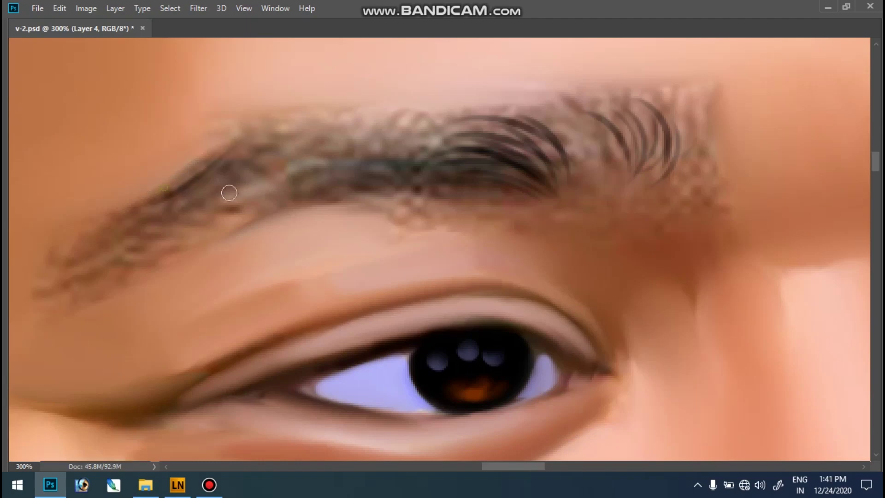
drag(265, 150, 162, 190)
drag(286, 165, 186, 197)
drag(326, 163, 199, 183)
mouse_move(343, 150)
mouse_down()
mouse_move(232, 151)
mouse_move(368, 146)
mouse_move(263, 129)
mouse_up()
Add hair strokes along the upper eyebrow, the tail, and across the middle.
drag(403, 131, 318, 139)
drag(434, 131, 352, 138)
mouse_move(477, 137)
mouse_down()
mouse_move(383, 121)
mouse_move(406, 122)
mouse_up()
mouse_move(522, 144)
mouse_down()
mouse_move(417, 116)
mouse_move(466, 118)
mouse_move(477, 105)
mouse_up()
drag(171, 240, 91, 263)
mouse_move(183, 226)
mouse_down()
mouse_move(106, 249)
mouse_move(121, 243)
mouse_up()
mouse_move(223, 199)
mouse_down()
mouse_move(127, 230)
mouse_move(134, 212)
mouse_up()
drag(237, 182, 163, 198)
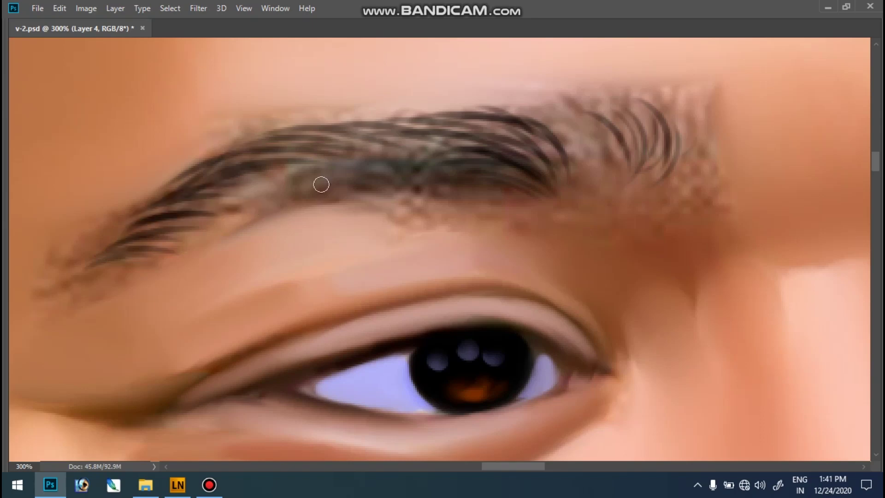
mouse_move(309, 174)
mouse_down()
mouse_move(186, 210)
mouse_move(224, 186)
mouse_up()
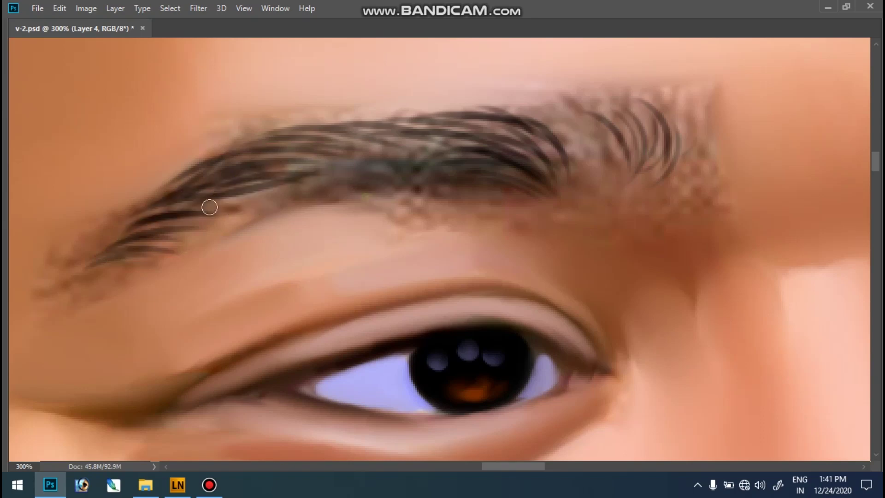
drag(368, 195, 269, 207)
Undo a stray stroke and repaint hairs across the eyebrow's middle.
key(ctrl+z)
drag(266, 205, 199, 231)
drag(317, 196, 222, 217)
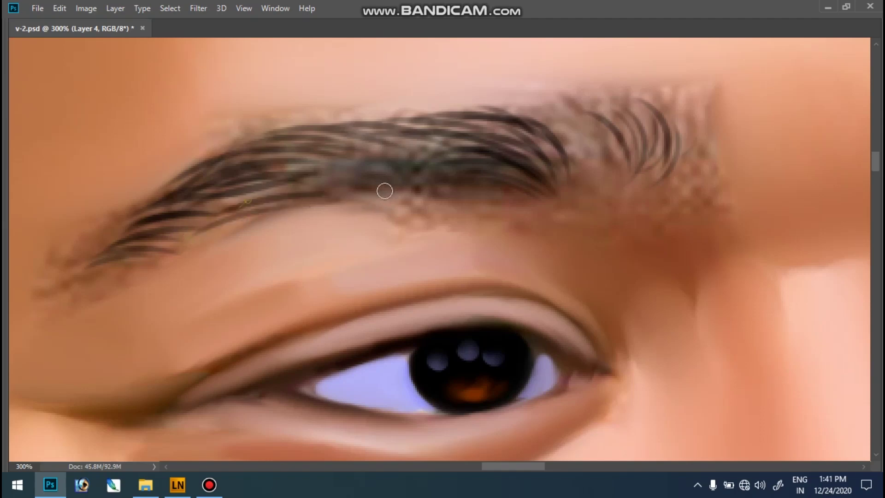
drag(359, 186, 247, 203)
mouse_move(395, 174)
mouse_down()
mouse_move(292, 183)
mouse_move(300, 171)
mouse_up()
mouse_move(460, 154)
mouse_down()
mouse_move(307, 170)
mouse_move(325, 174)
mouse_up()
drag(521, 152, 319, 161)
drag(558, 191, 368, 197)
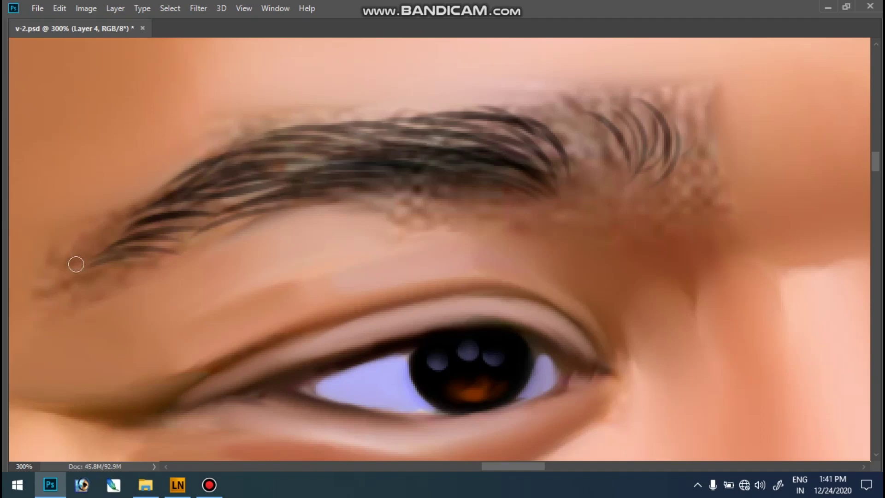
Paint faint hair strokes along the eyebrow's tail.
drag(145, 198, 92, 237)
drag(217, 201, 97, 244)
drag(225, 183, 106, 231)
drag(108, 273, 76, 291)
drag(164, 267, 65, 282)
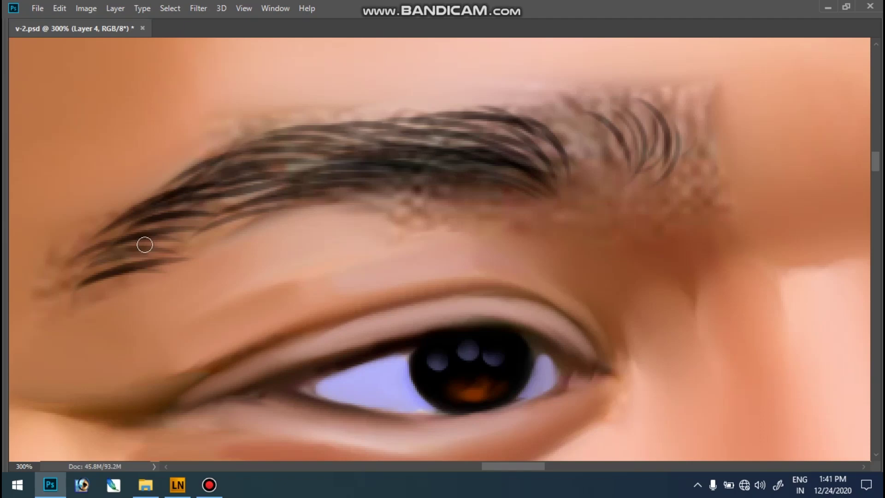
drag(198, 229, 74, 276)
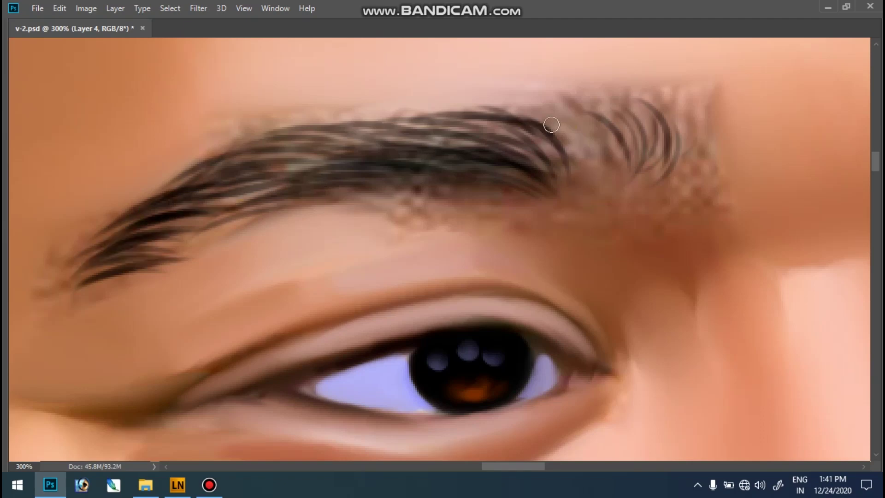
Paint dark curved hair strands on the eyebrow's outer end.
drag(547, 125, 573, 187)
mouse_move(576, 134)
mouse_down()
mouse_move(575, 192)
mouse_move(578, 181)
mouse_up()
drag(562, 117, 592, 184)
mouse_move(588, 130)
mouse_down()
mouse_move(611, 202)
mouse_move(620, 170)
mouse_move(617, 209)
mouse_up()
drag(635, 160, 618, 207)
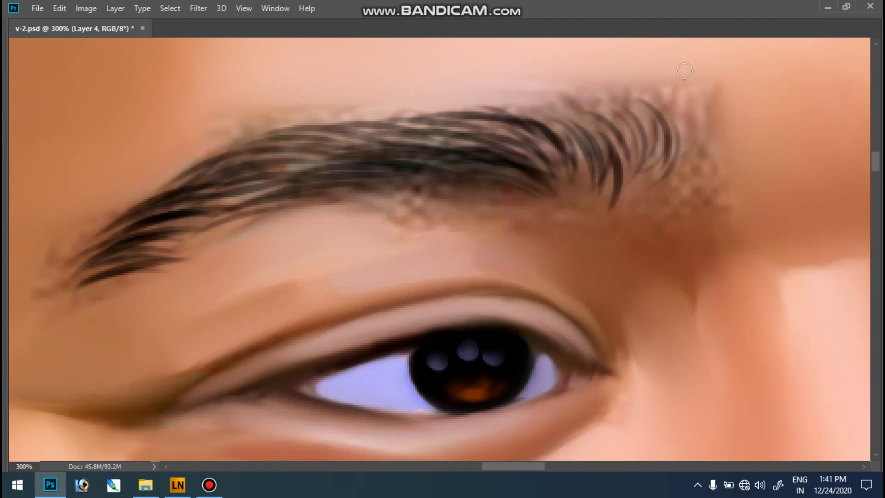
key(ctrl+minus)
key(ctrl+minus)
key(ctrl+minus)
key(ctrl+minus)
key(ctrl+minus)
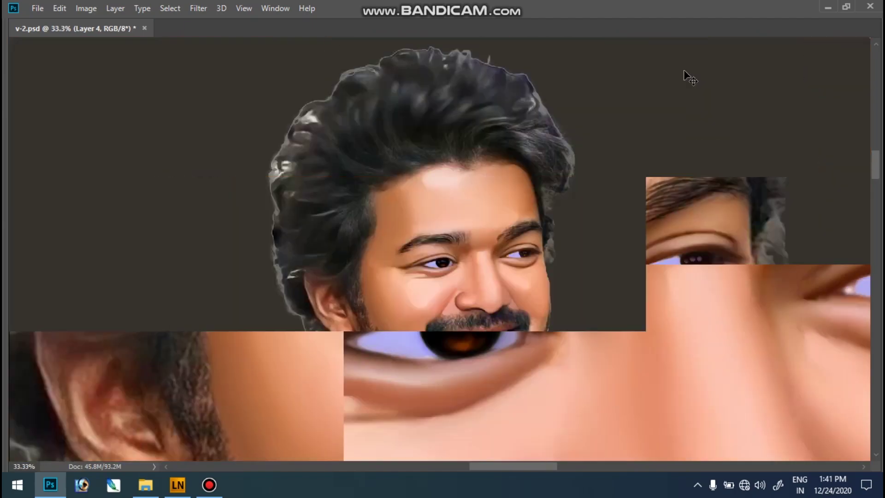
Zoom in on the eyes and eyebrows, restore the hidden panels, and select Layer 3.
drag(567, 352, 458, 198)
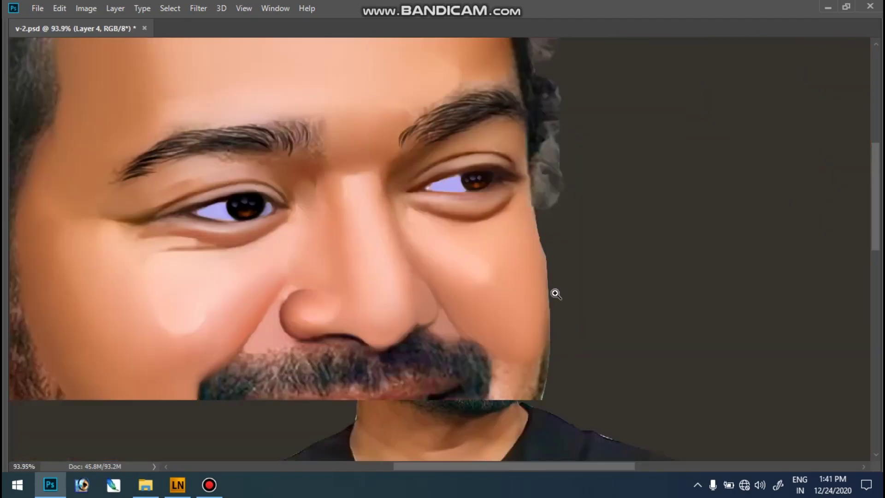
drag(358, 69, 423, 203)
key(Tab)
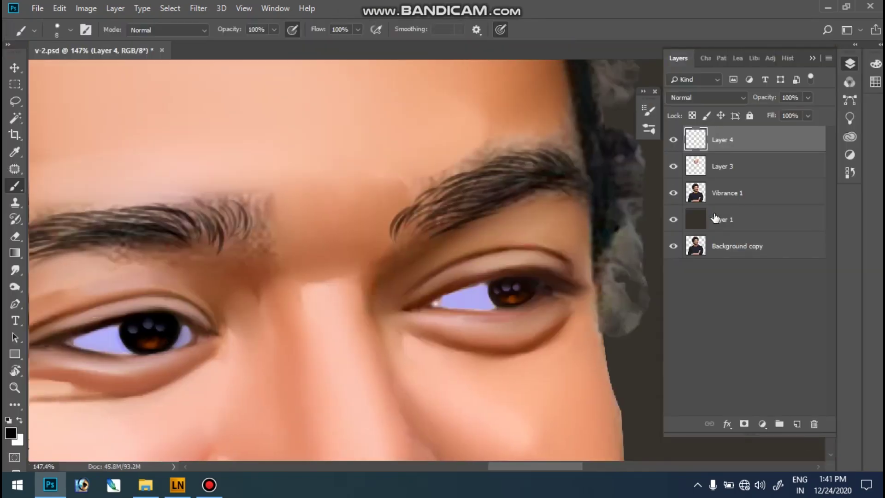
click(734, 184)
click(725, 172)
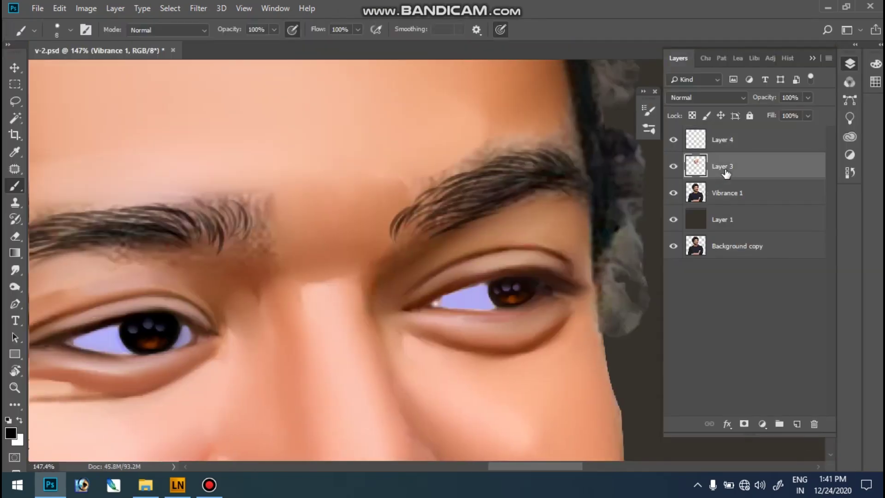
Compare Vibrance 1 on and off, then merge it into Layer 3 with Ctrl+E.
click(715, 198)
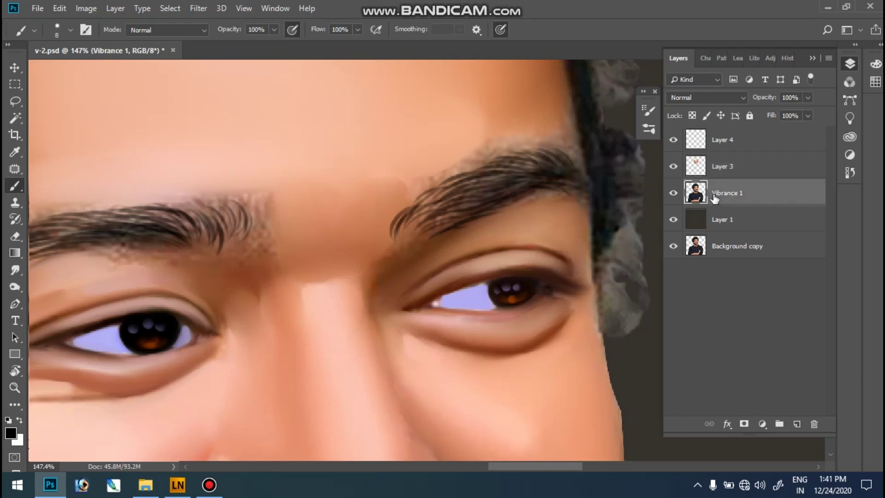
click(673, 193)
ctrl+click(727, 165)
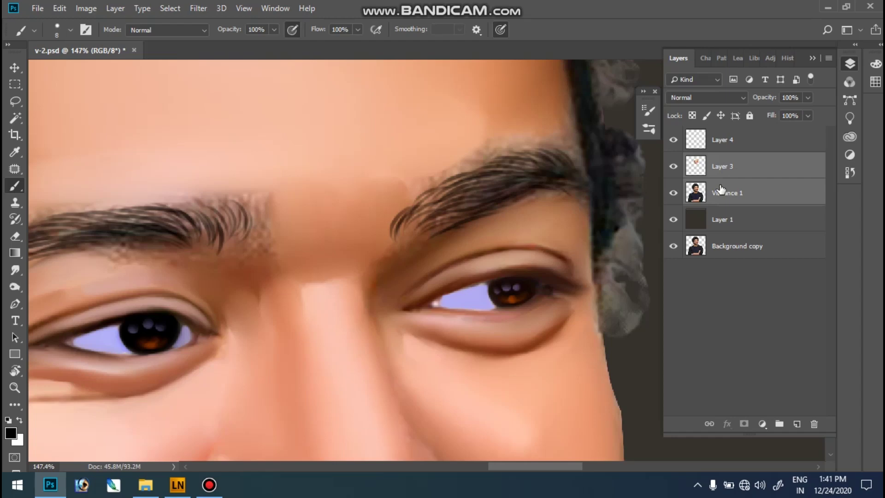
key(ctrl+e)
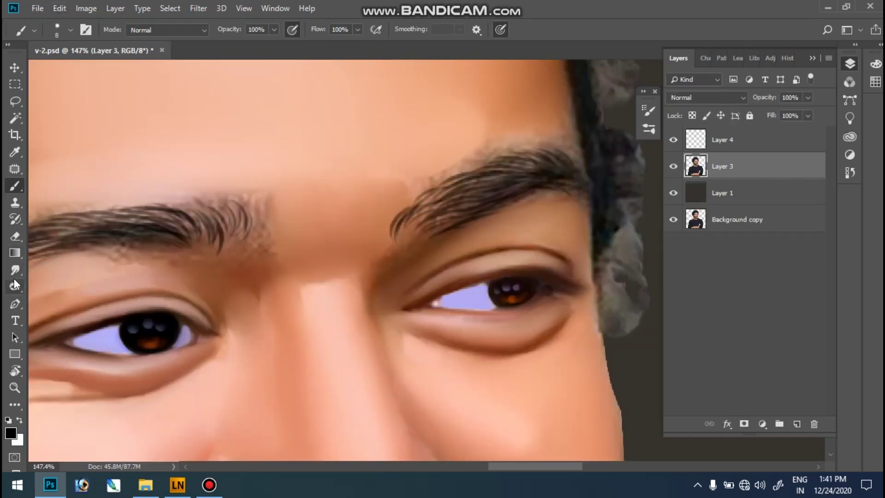
click(14, 270)
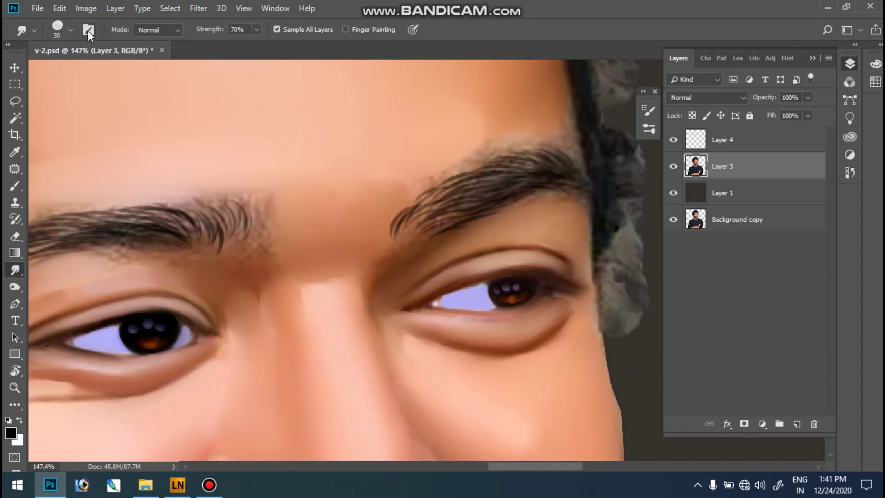
Set the Smudge brush to size 70 with spacing off, undoing a test stroke on the eyebrow.
click(88, 31)
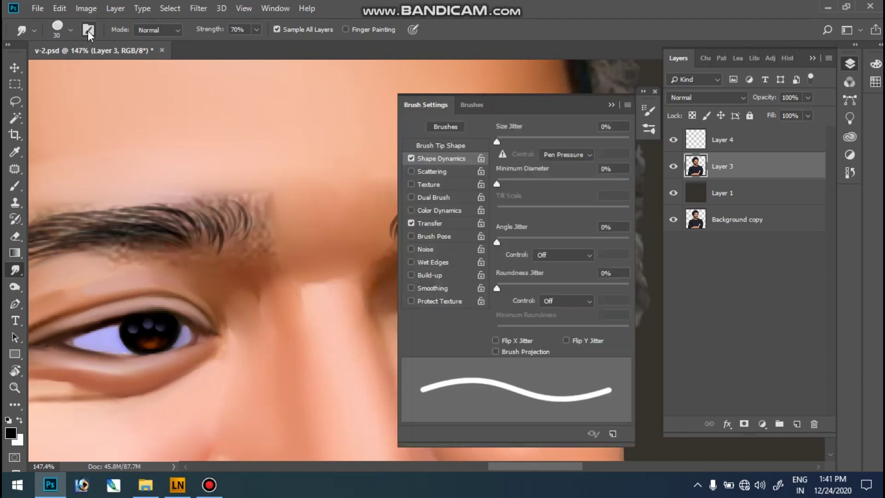
click(438, 145)
click(523, 312)
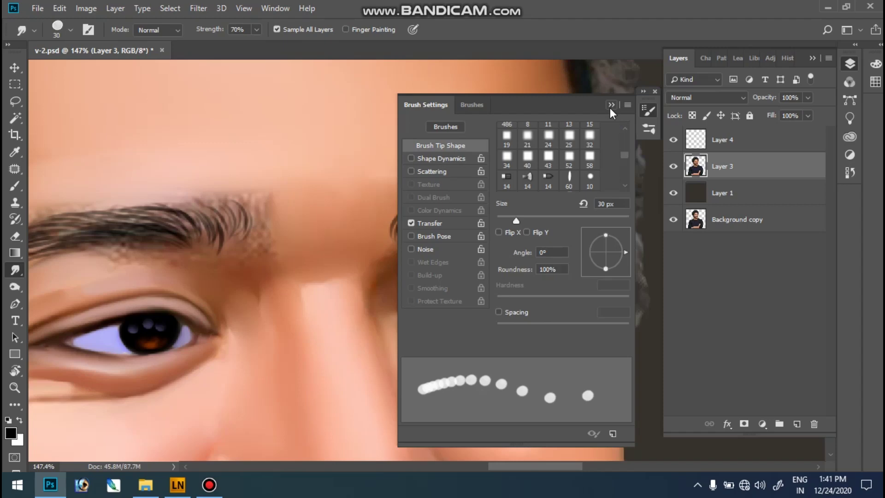
click(610, 106)
scroll(484, 191, up, 1)
text(50)
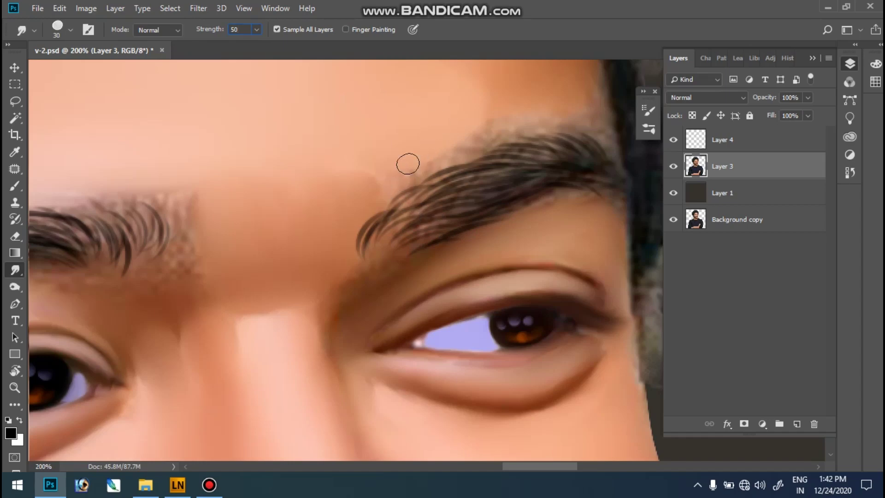
key(bracketright)
key(bracketright)
key(bracketright)
drag(405, 217, 412, 214)
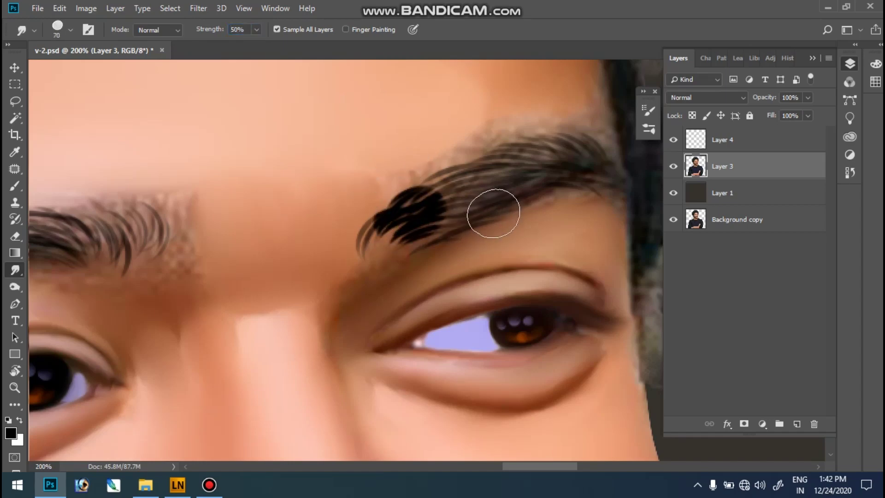
key(ctrl+z)
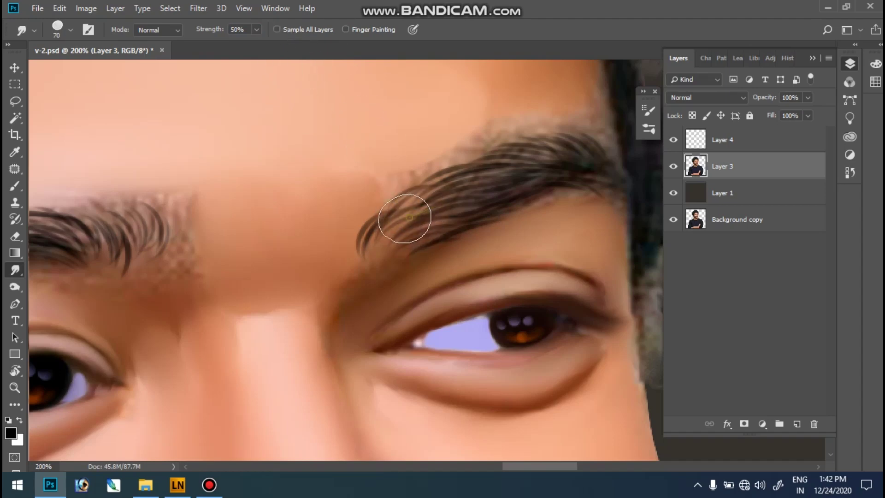
click(178, 485)
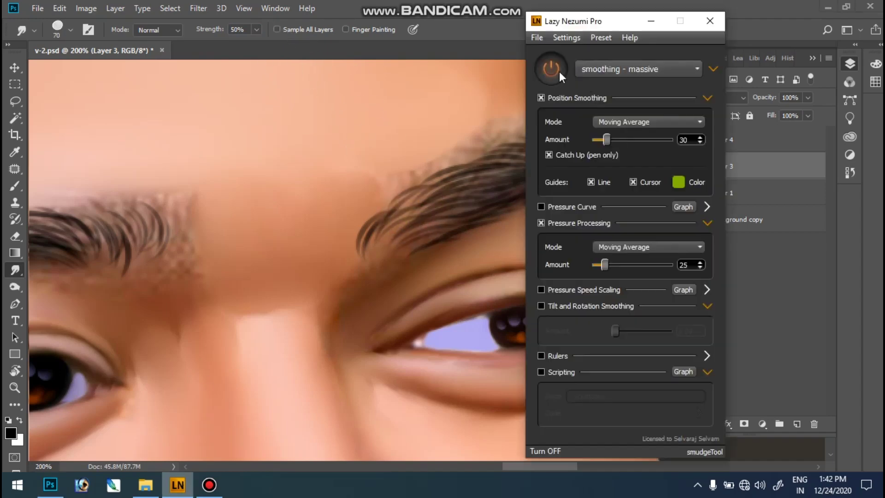
click(493, 138)
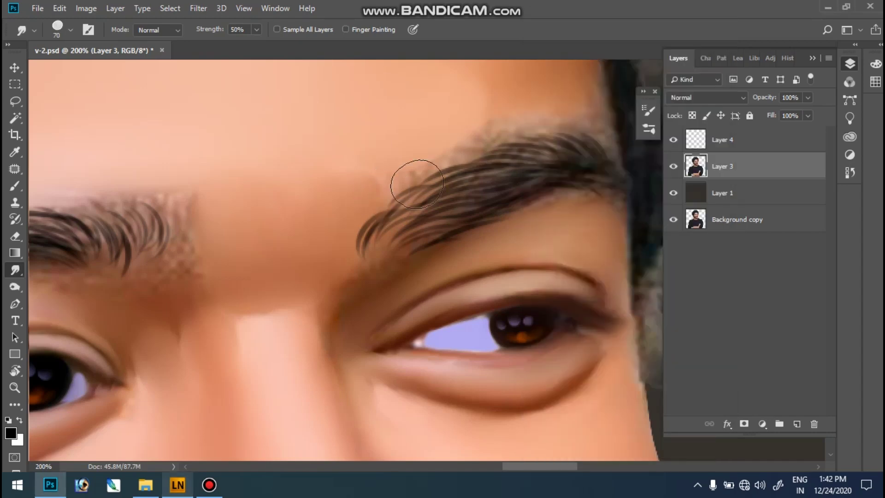
Smudge the right brow's hairs into longer strokes and smooth the dark patch near the nose.
drag(470, 187, 567, 138)
mouse_move(493, 153)
mouse_down()
mouse_move(567, 124)
mouse_move(462, 144)
mouse_move(552, 130)
mouse_move(581, 138)
mouse_up()
mouse_move(461, 156)
mouse_down()
mouse_move(581, 124)
mouse_move(549, 184)
mouse_up()
mouse_move(571, 156)
mouse_down()
mouse_move(542, 184)
mouse_move(596, 176)
mouse_move(522, 122)
mouse_move(543, 118)
mouse_up()
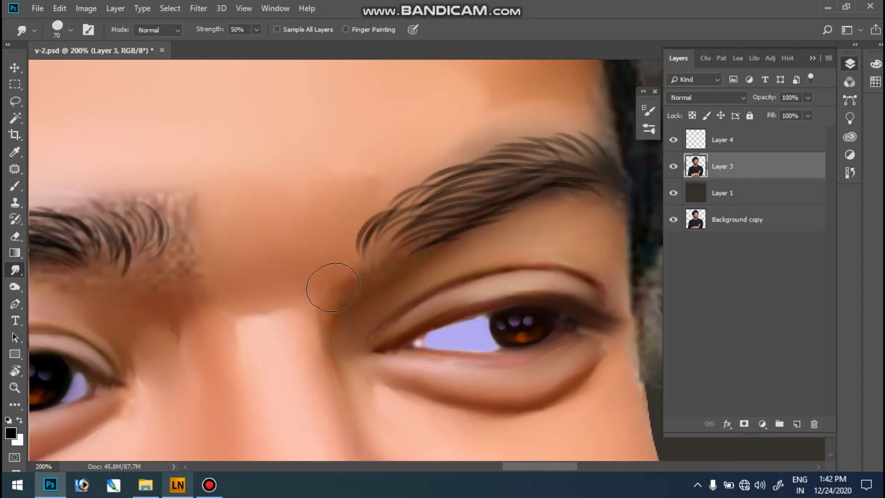
drag(316, 292, 337, 318)
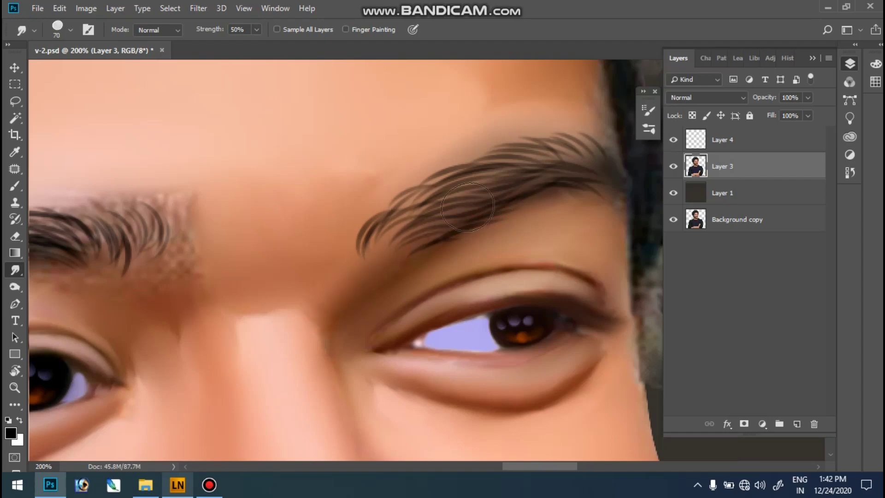
On the other brow, blend the tail hairs toward the middle and smooth the blotchy skin beneath.
key(ctrl+minus)
key(ctrl+minus)
key(ctrl+minus)
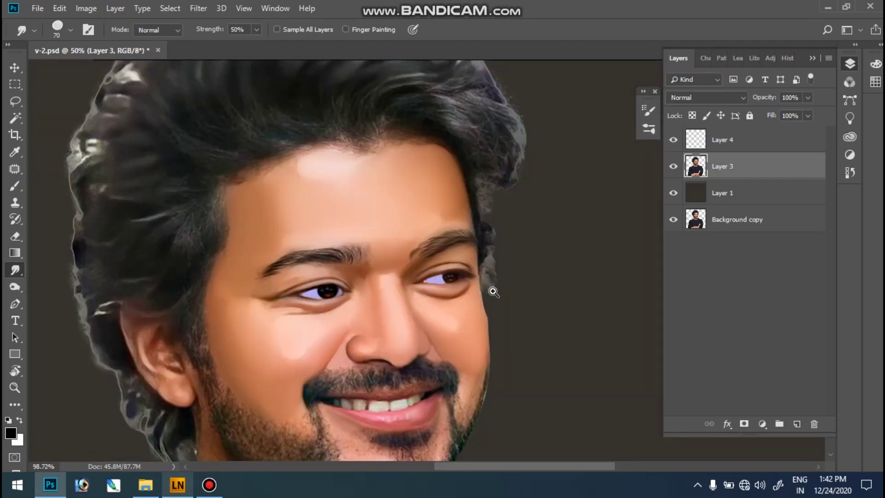
click(493, 292)
scroll(373, 180, up, 5)
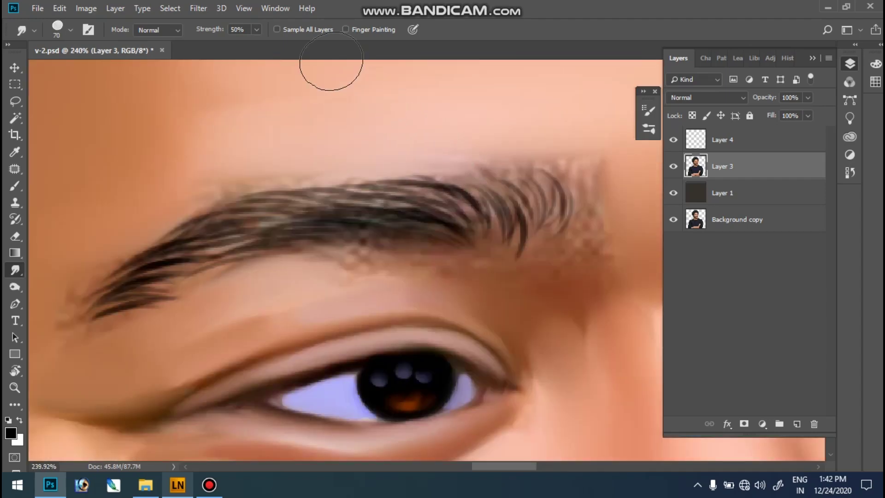
drag(89, 253, 79, 312)
mouse_move(168, 259)
mouse_down()
mouse_move(340, 184)
mouse_move(361, 198)
mouse_up()
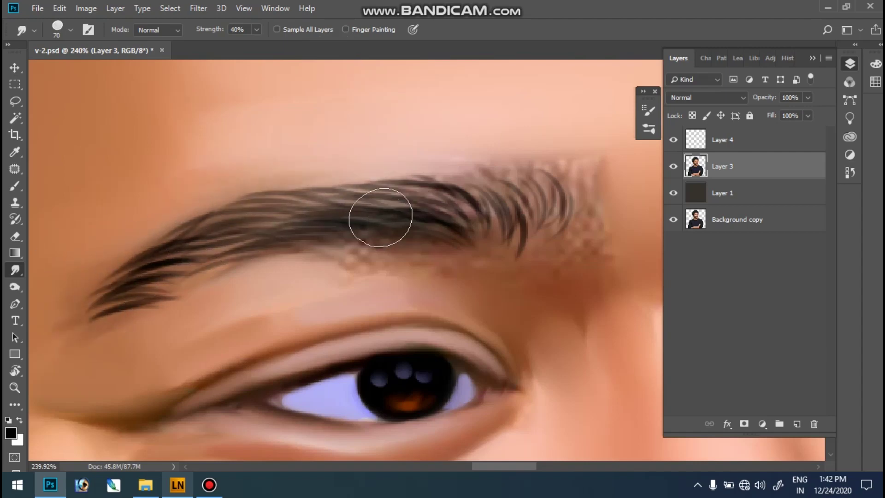
drag(332, 261, 495, 242)
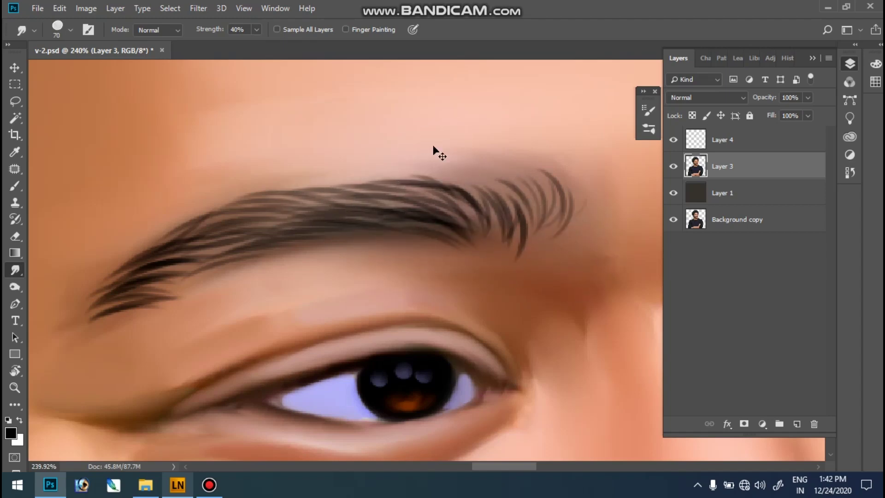
key(ctrl+0)
click(515, 202)
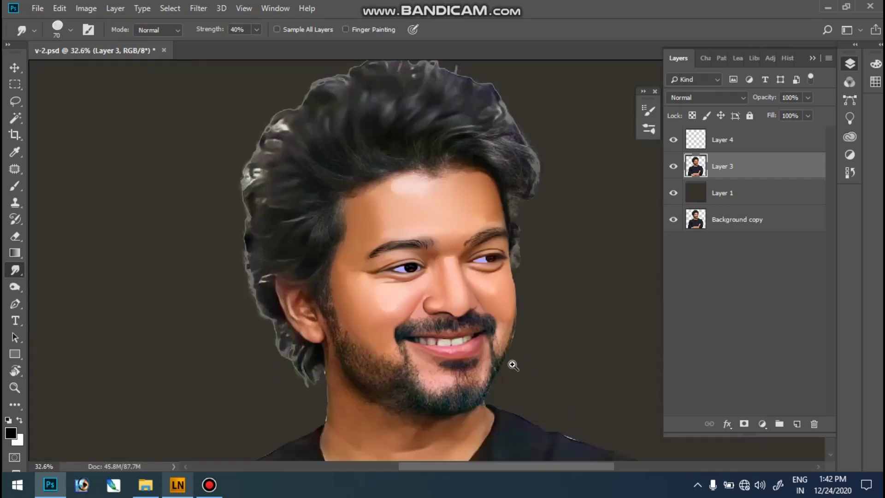
Zoom in on the eyes and lower Layer 4's opacity to 58%.
click(431, 247)
click(431, 134)
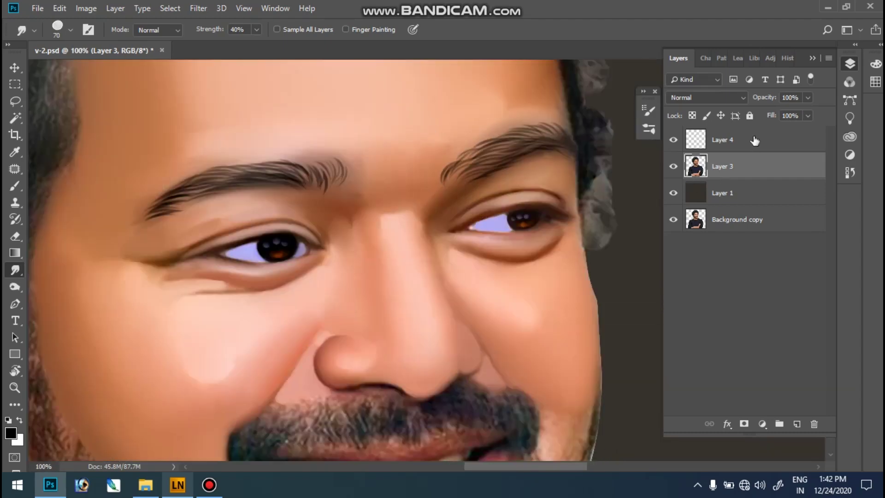
click(755, 139)
click(807, 97)
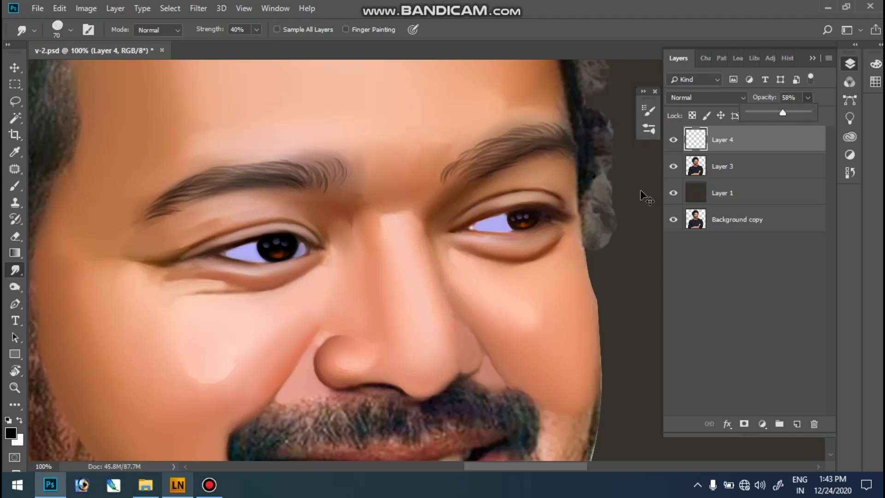
Frame the right eyebrow and eye, make Layer 3 the working layer, and pick the eyebrow-lightening tool.
key(ctrl+0)
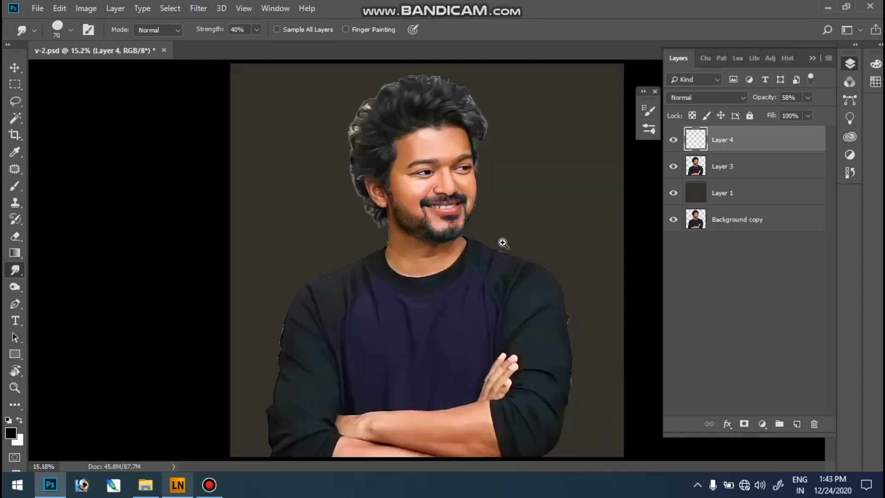
drag(503, 243, 353, 74)
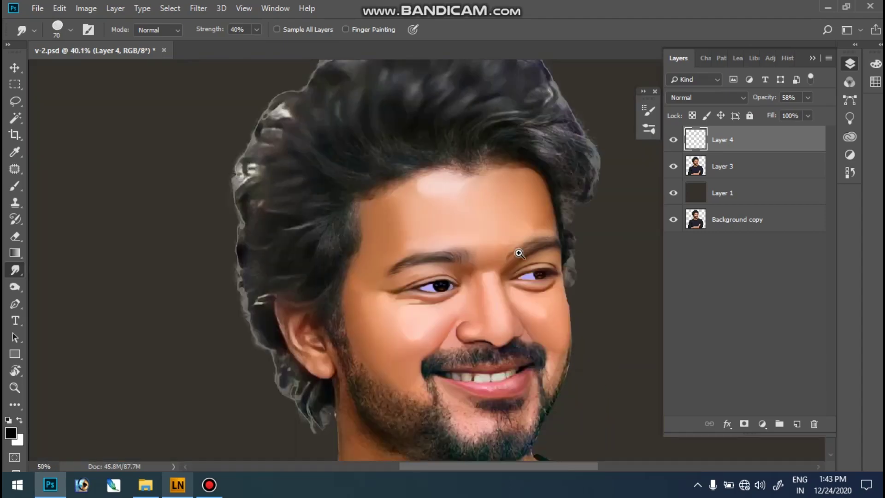
click(520, 253)
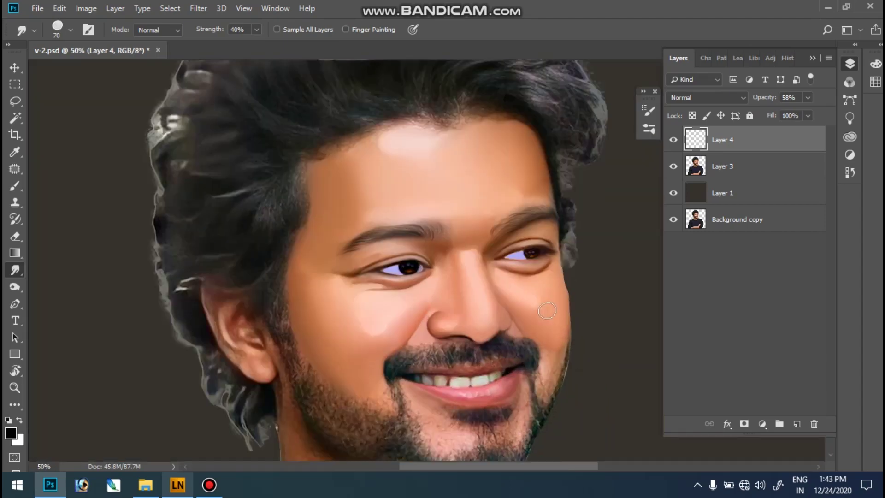
click(451, 239)
click(507, 231)
click(521, 210)
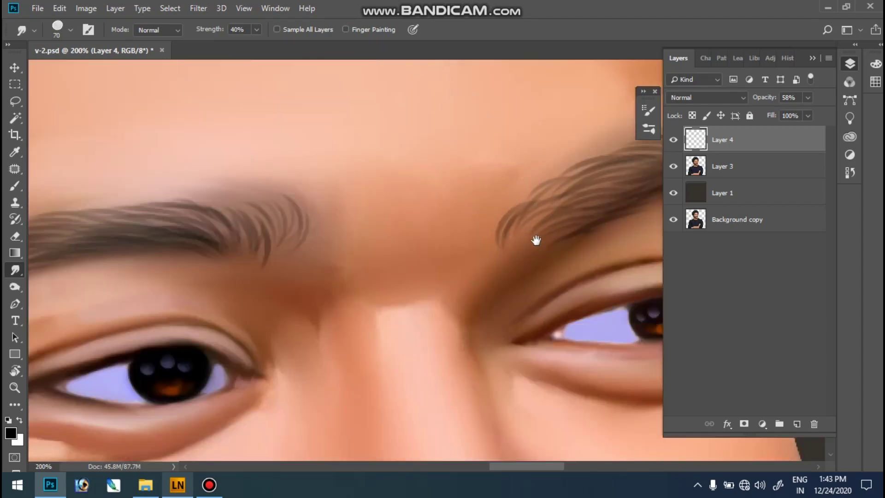
drag(533, 237, 401, 263)
drag(587, 203, 517, 216)
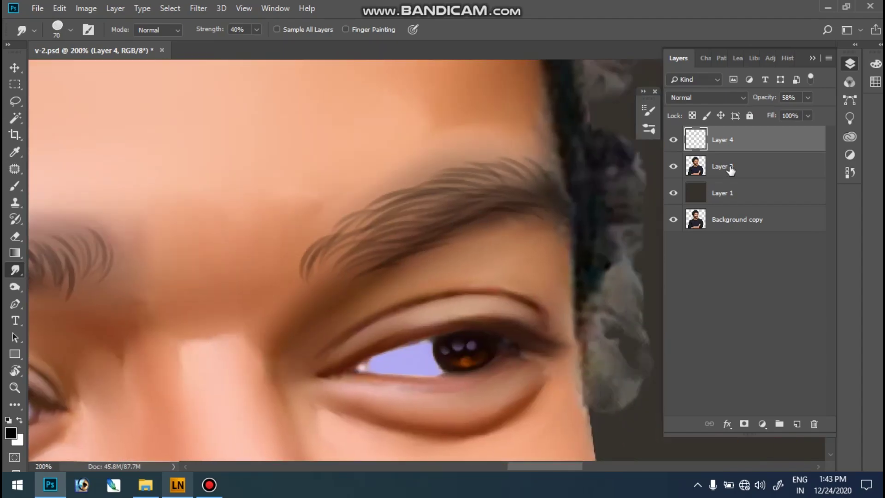
click(732, 167)
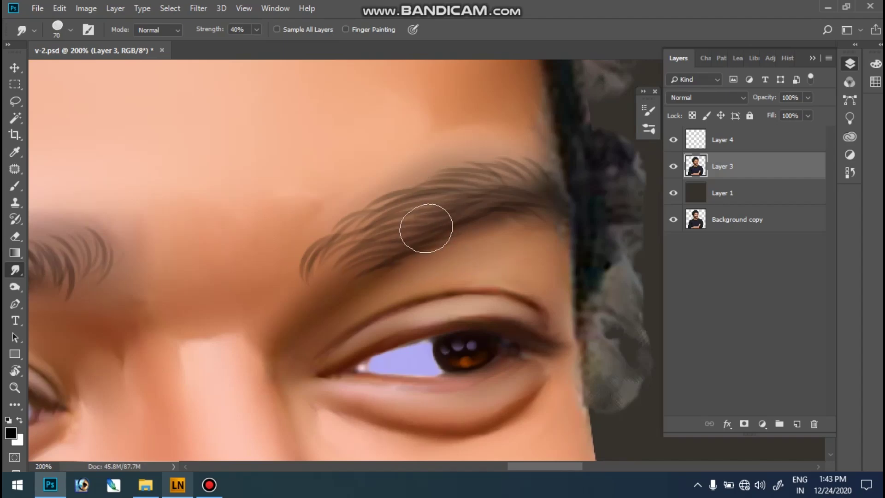
click(15, 287)
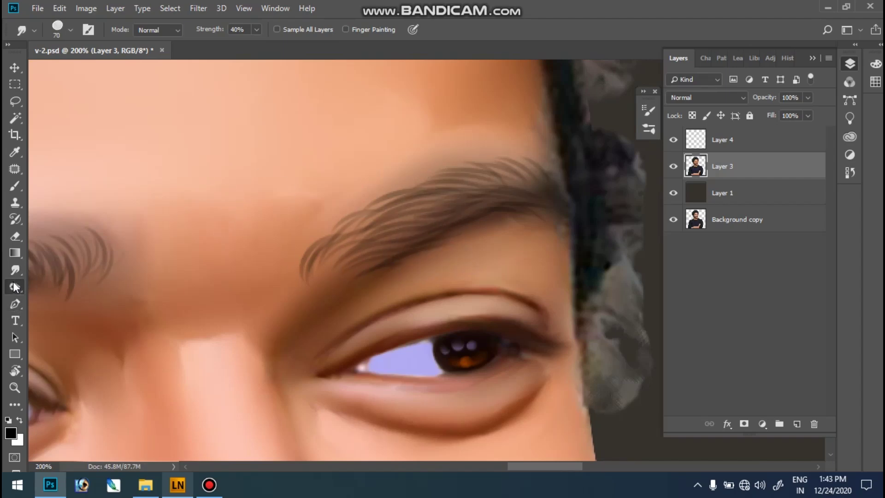
Shrink the Dodge brush to size 50 and centre the view on the face.
key(bracketleft)
key(bracketleft)
key(bracketleft)
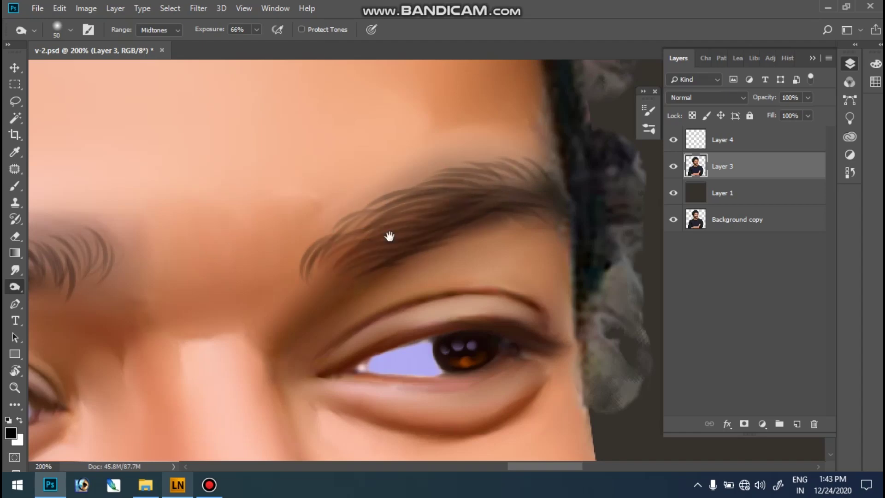
scroll(389, 235, left, 5)
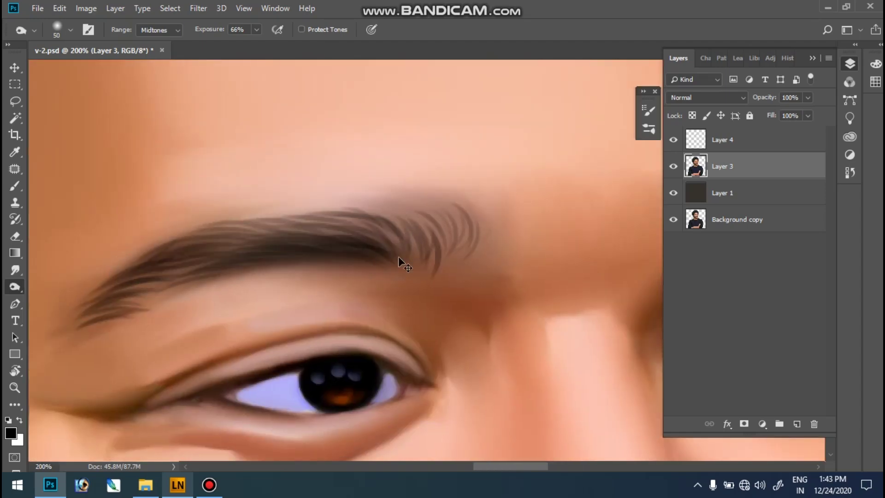
key(ctrl+0)
drag(398, 257, 484, 203)
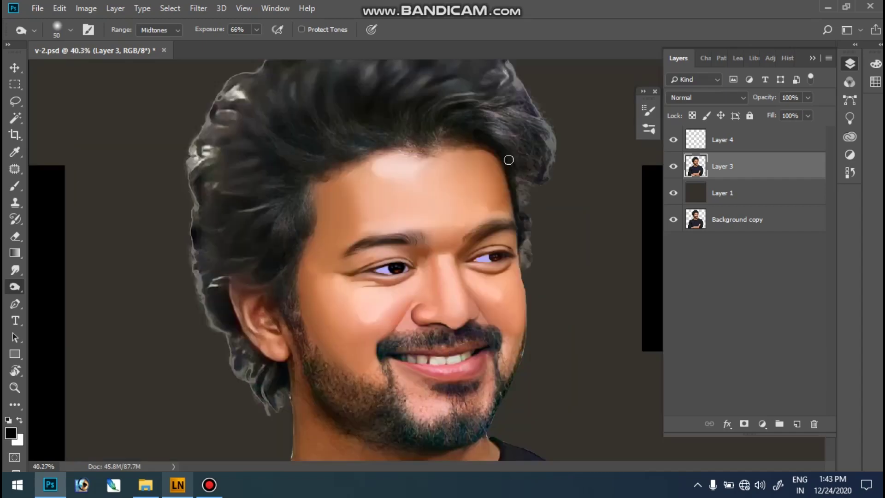
drag(401, 210, 513, 290)
drag(556, 356, 516, 327)
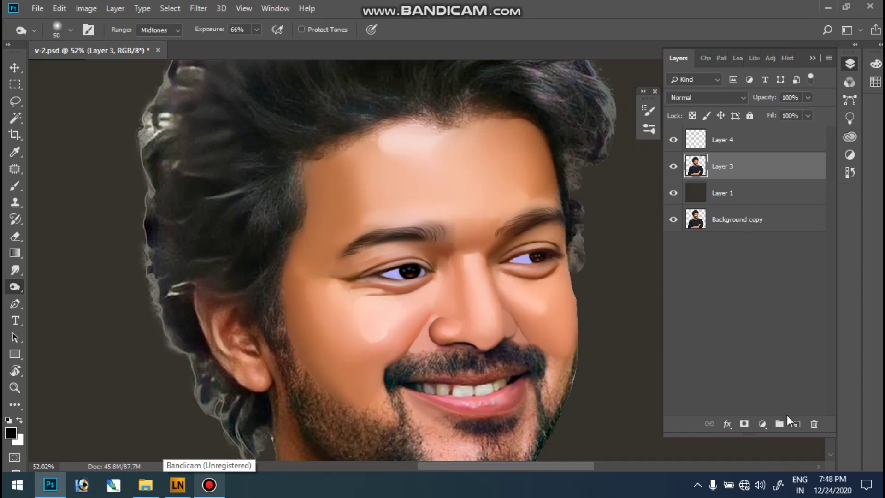
Add an empty Layer 5 and switch on Lazy Nezumi Pro stroke smoothing.
click(797, 424)
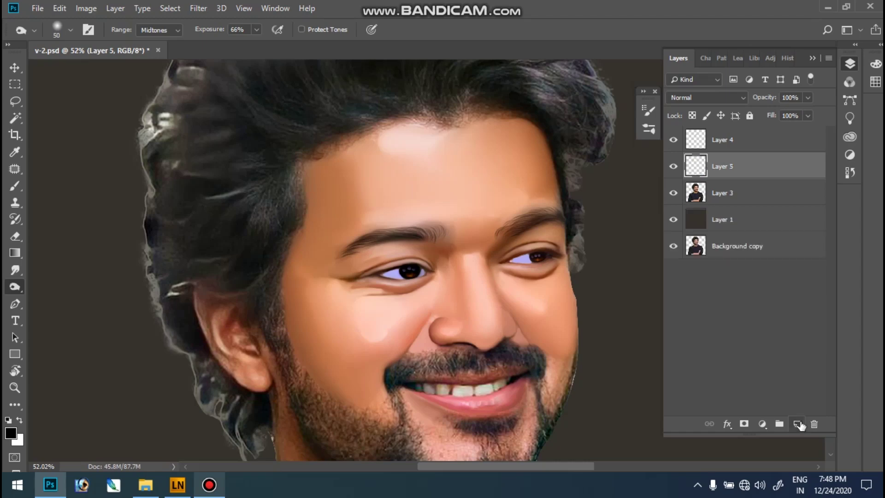
click(188, 485)
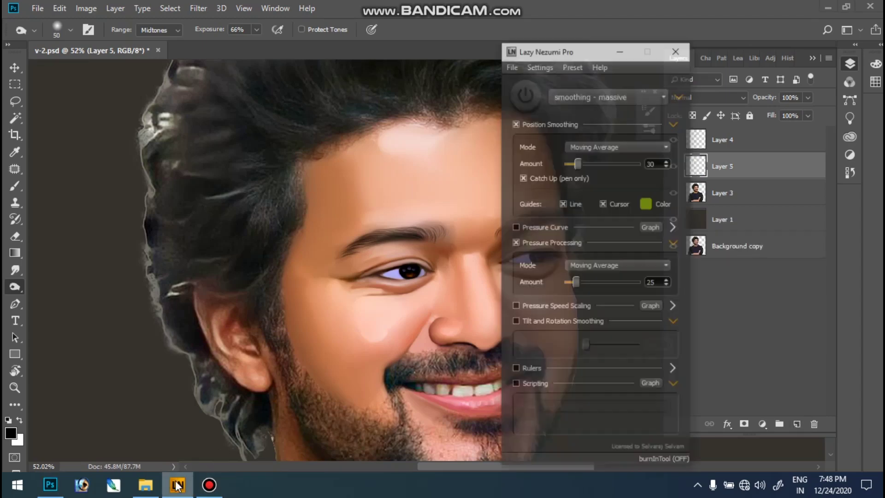
click(558, 66)
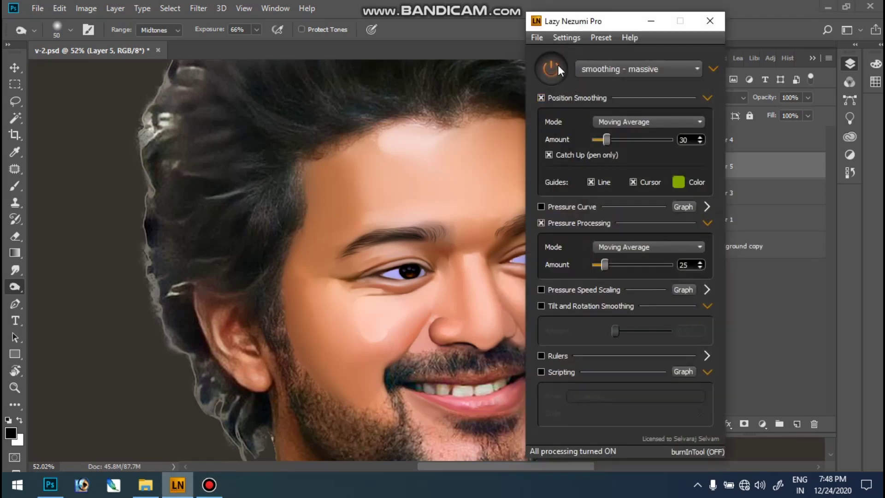
click(654, 21)
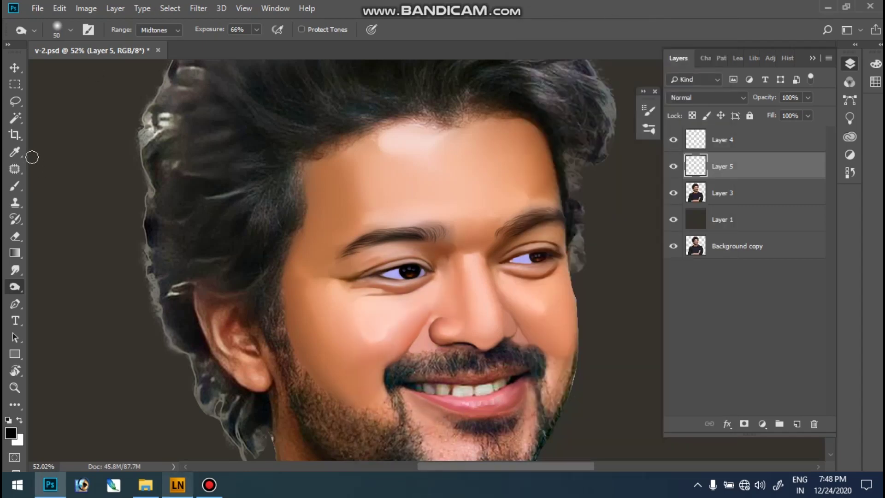
Choose the Brush tool, review its transfer and shape dynamics settings, then make Layer 3 active.
key(b)
click(57, 26)
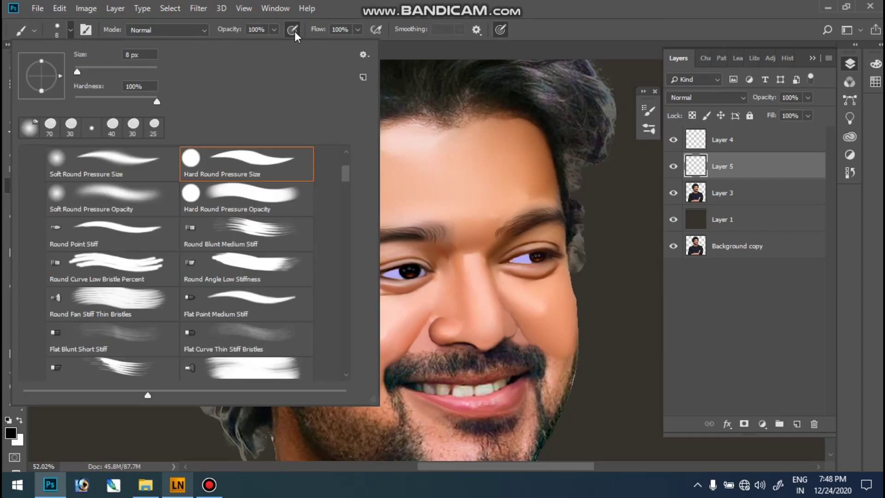
click(85, 27)
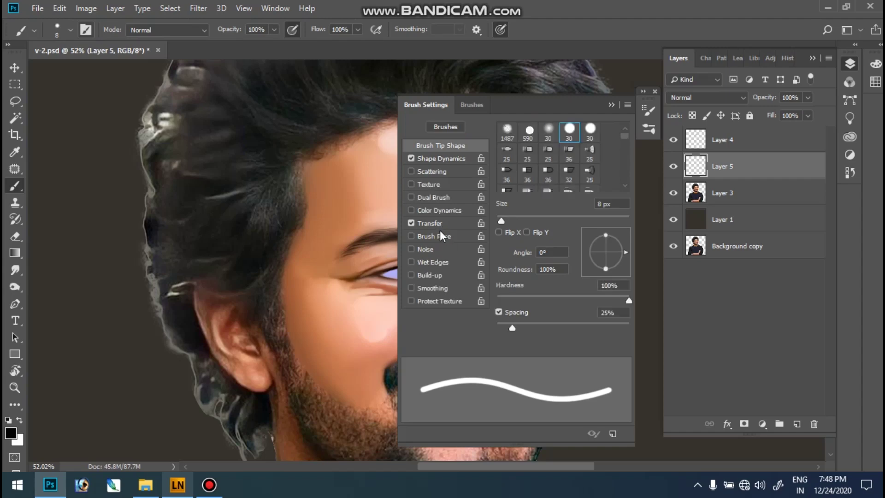
click(440, 223)
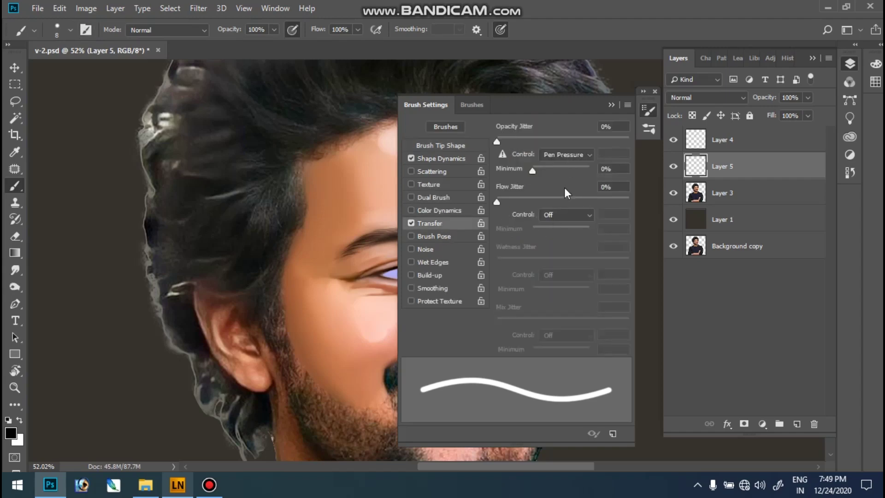
click(438, 159)
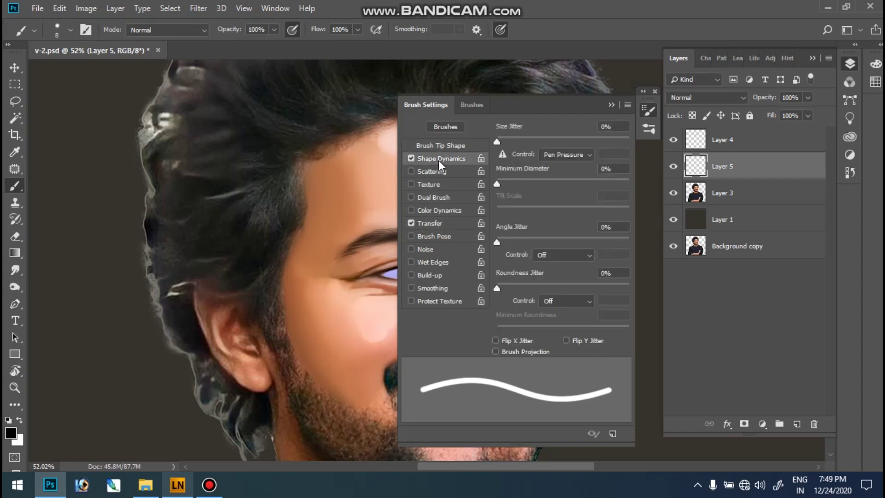
click(610, 105)
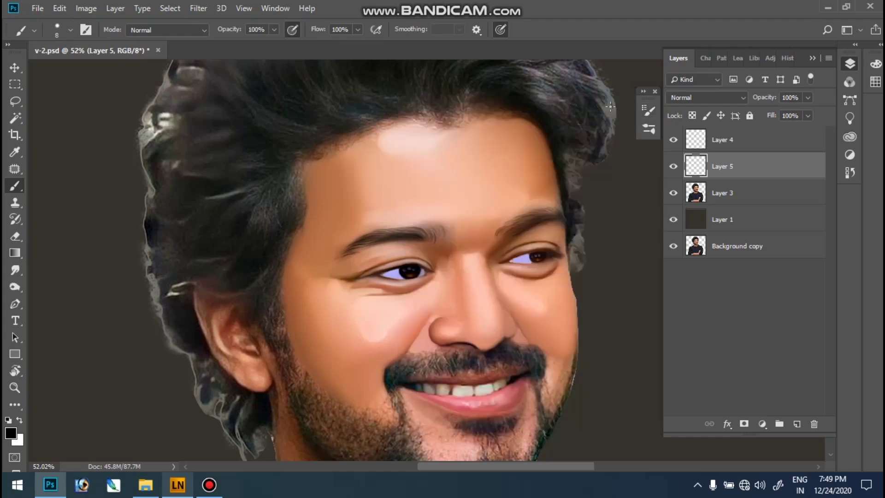
click(733, 193)
key(p)
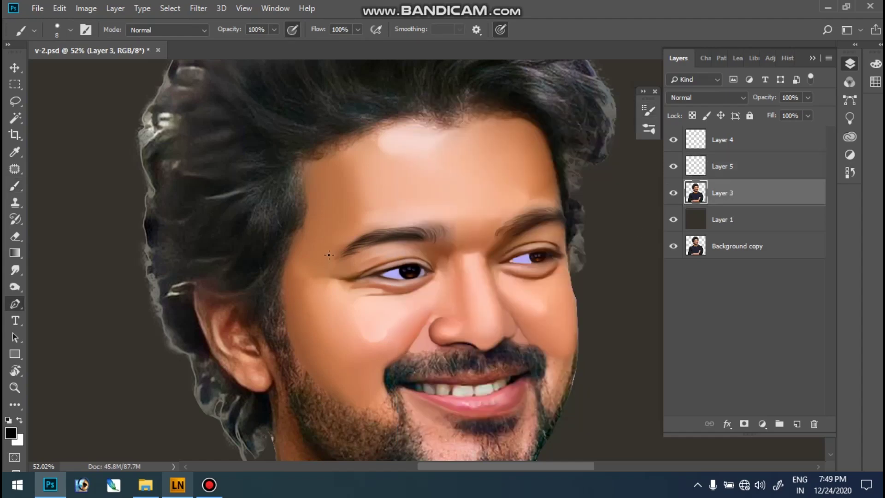
Start the hair path at the left cheek and trace it up the temple to the hairline.
ctrl+click(288, 295)
click(291, 356)
drag(279, 291, 281, 279)
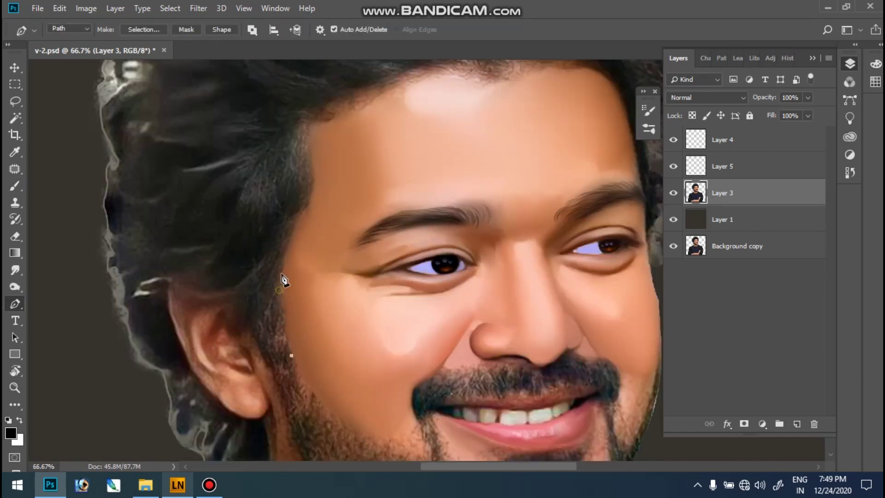
click(184, 475)
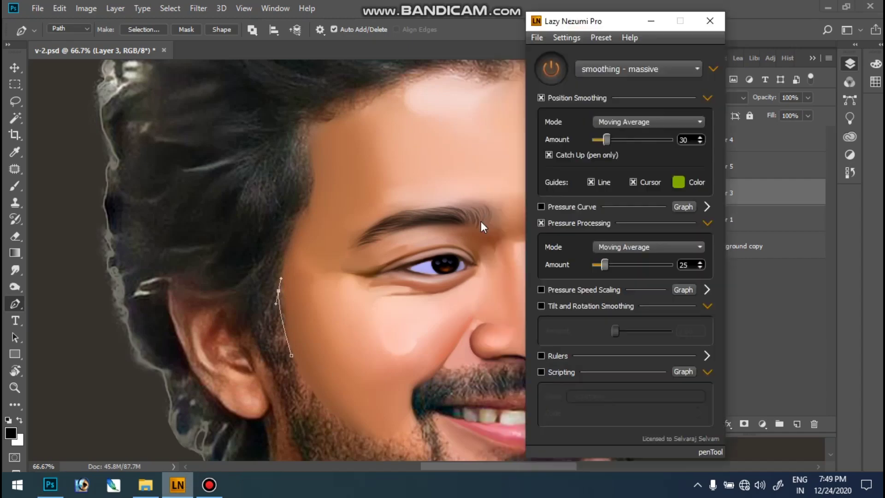
drag(294, 217, 312, 199)
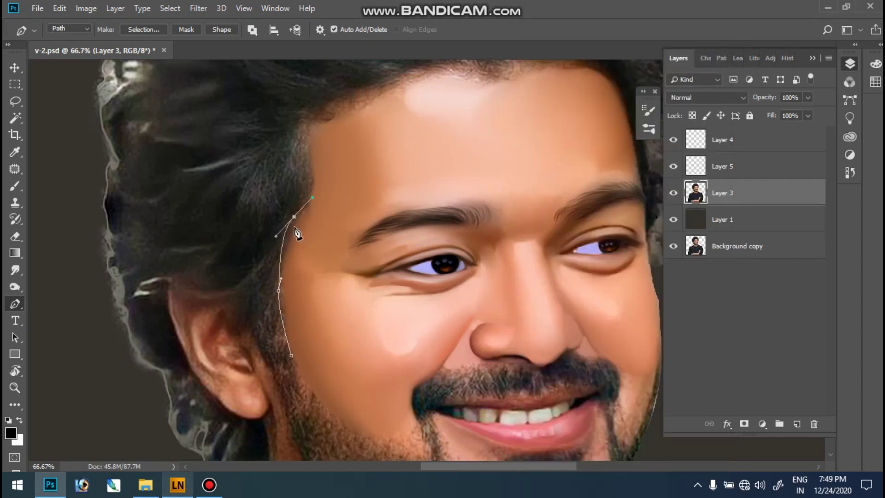
drag(295, 228, 309, 203)
drag(309, 156, 307, 138)
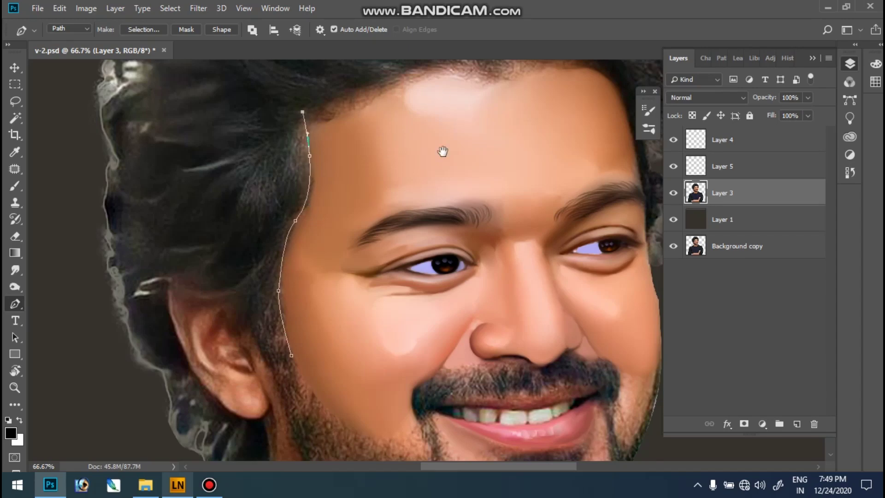
scroll(295, 245, up, 2)
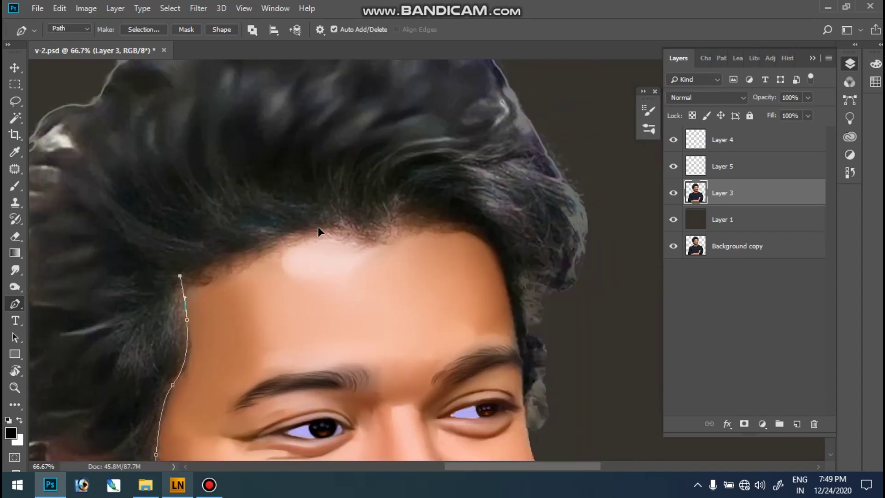
Trace the path across the forehead hairline and down the right side of the face.
drag(286, 235, 354, 228)
drag(411, 217, 430, 215)
drag(484, 231, 501, 249)
drag(505, 291, 510, 314)
drag(523, 358, 524, 369)
click(527, 404)
drag(532, 434, 552, 444)
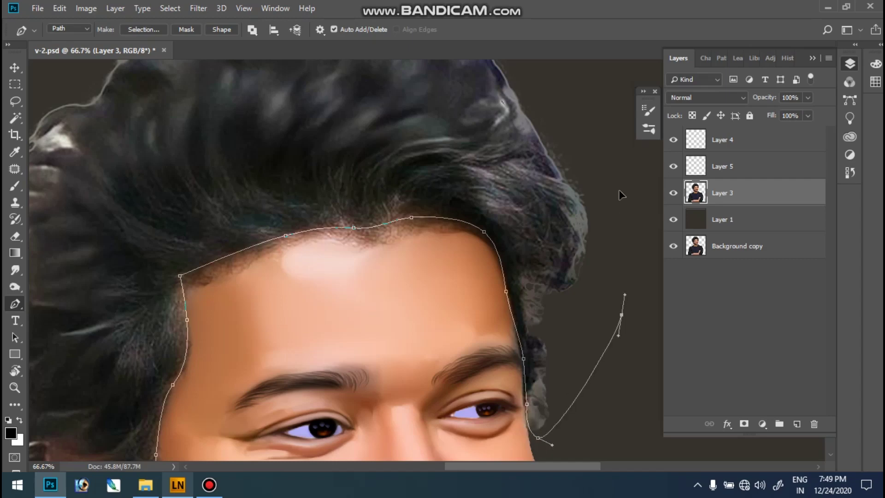
Carry the path around the right side, over the crown, and down the left side of the hair.
mouse_move(248, 270)
mouse_down()
mouse_move(441, 351)
mouse_move(210, 411)
mouse_up()
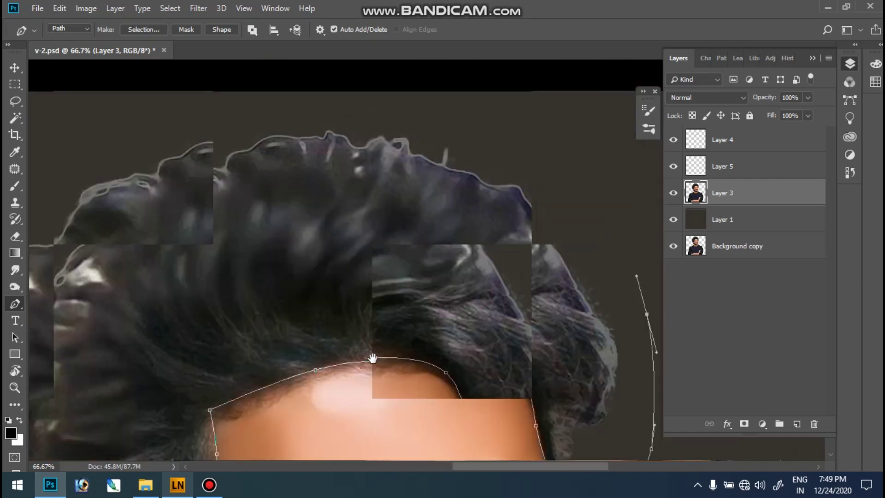
click(393, 113)
click(195, 107)
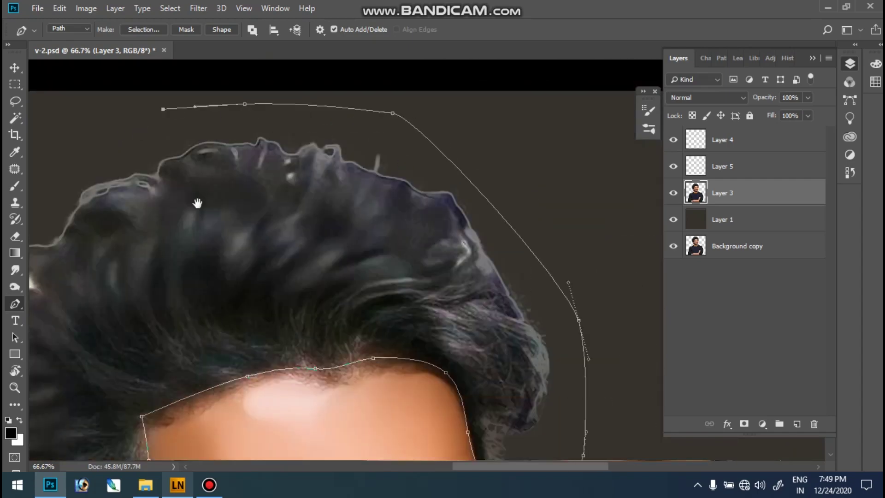
drag(109, 230, 422, 161)
drag(262, 151, 248, 161)
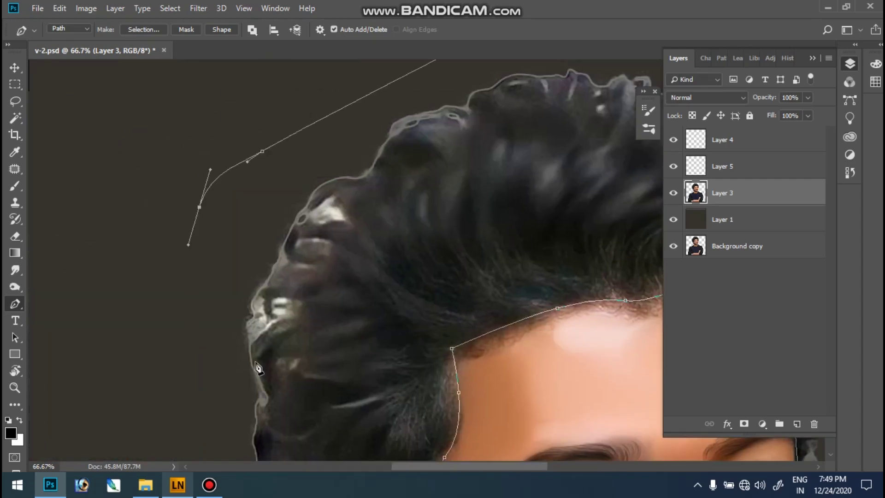
drag(537, 437, 436, 194)
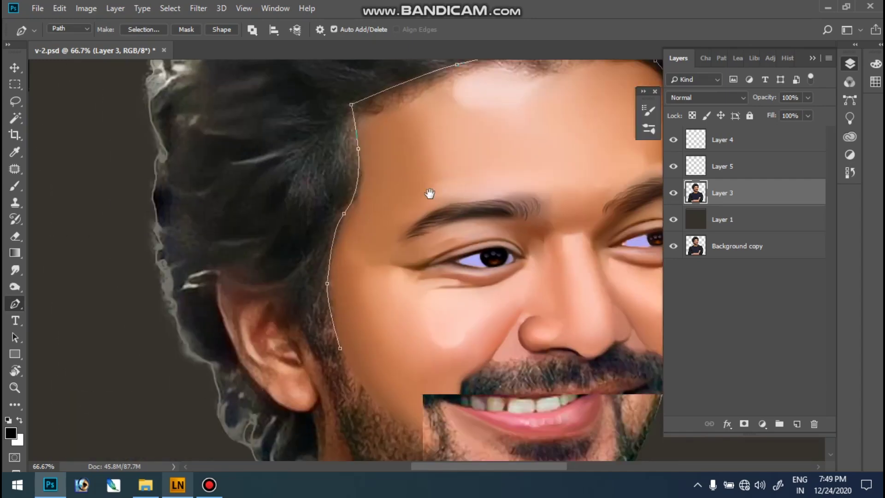
click(91, 190)
mouse_move(154, 376)
mouse_down()
mouse_move(238, 408)
mouse_move(262, 248)
mouse_up()
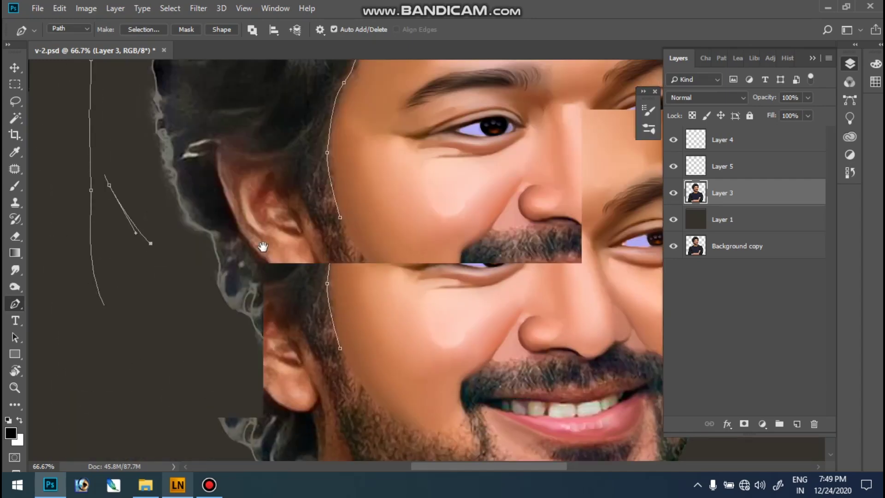
Trace the path along the jaw, around the earlobe and up the ear's outer edge.
drag(267, 360, 299, 374)
drag(319, 315, 312, 265)
click(312, 264)
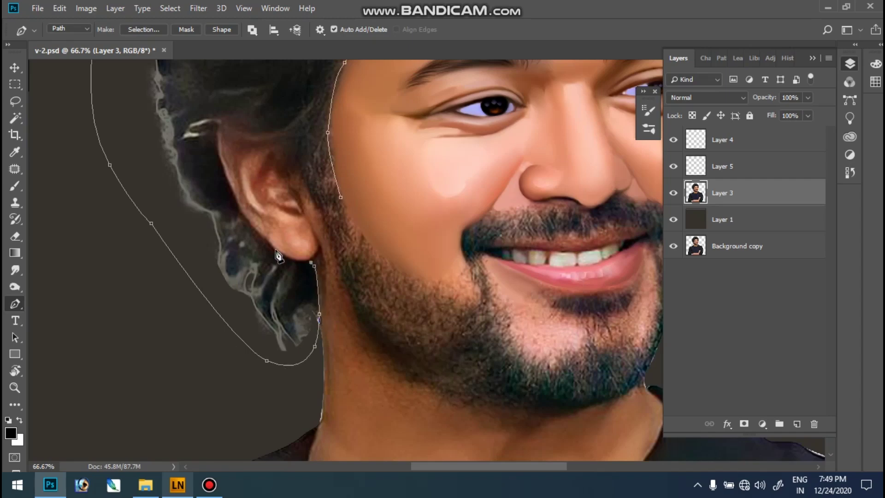
drag(264, 238, 234, 197)
drag(220, 157, 218, 137)
drag(290, 169, 302, 182)
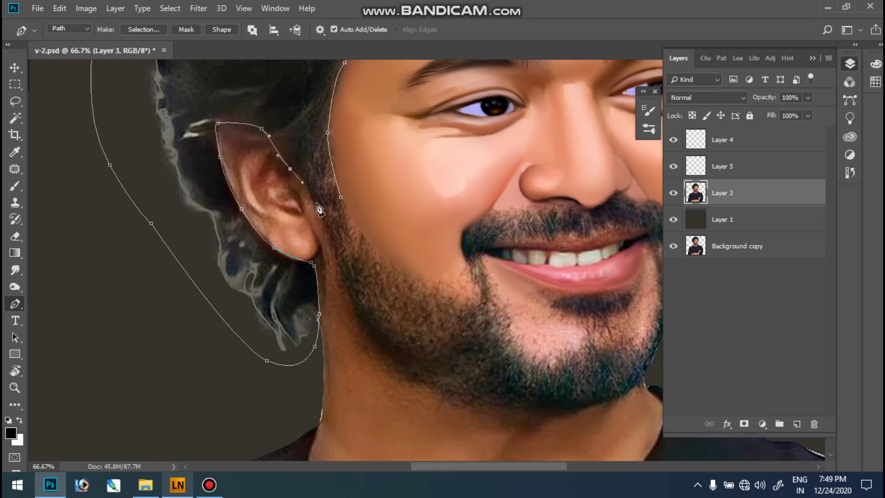
click(341, 198)
Fix the misplaced segment near the ear, close the hair outline, and convert it to a selection.
key(ctrl+z)
key(ctrl+z)
click(341, 200)
key(ctrl+z)
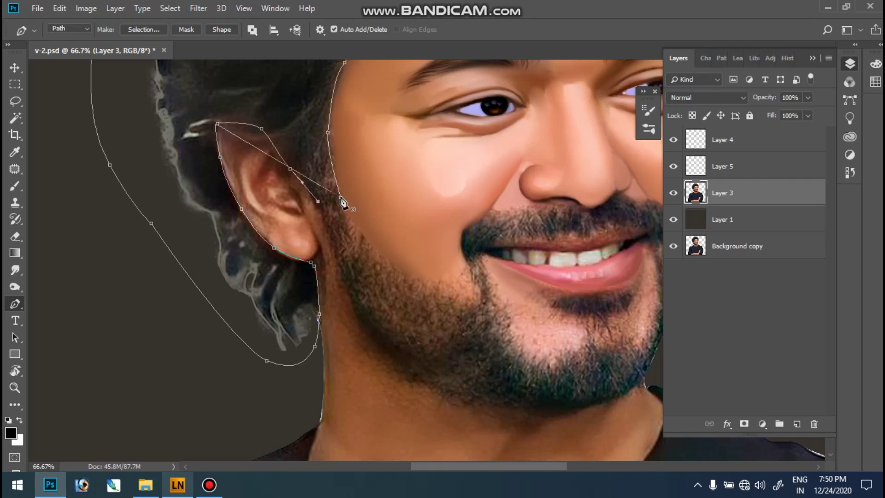
click(323, 209)
click(341, 201)
key(ctrl+Return)
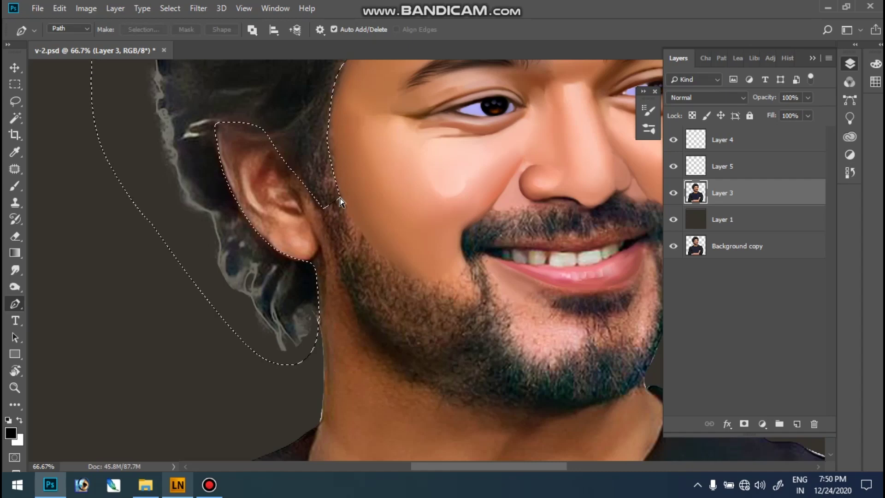
Feather the hair selection by 30 pixels and copy it onto a new Layer 6.
key(ctrl+0)
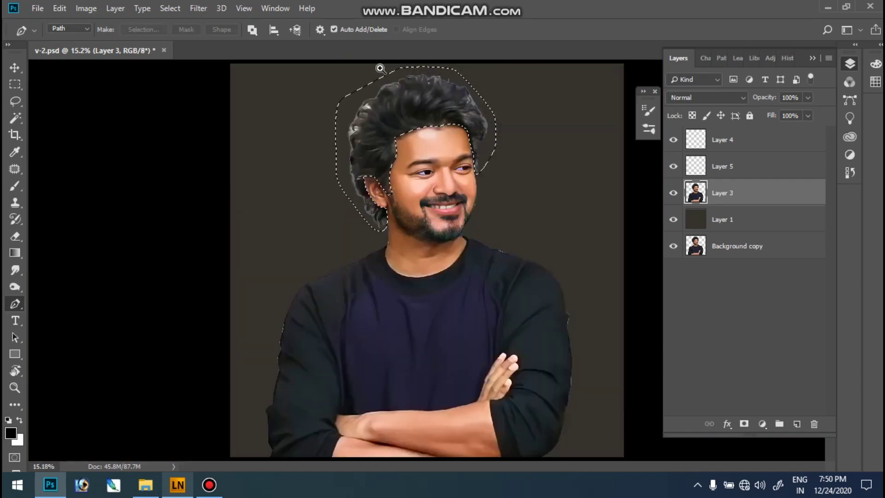
scroll(412, 121, up, 5)
right_click(468, 177)
key(Escape)
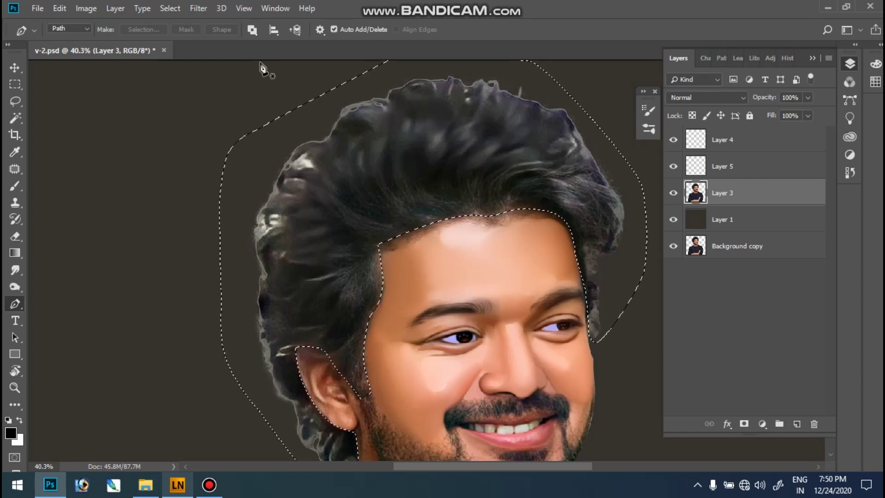
click(170, 8)
mouse_move(181, 192)
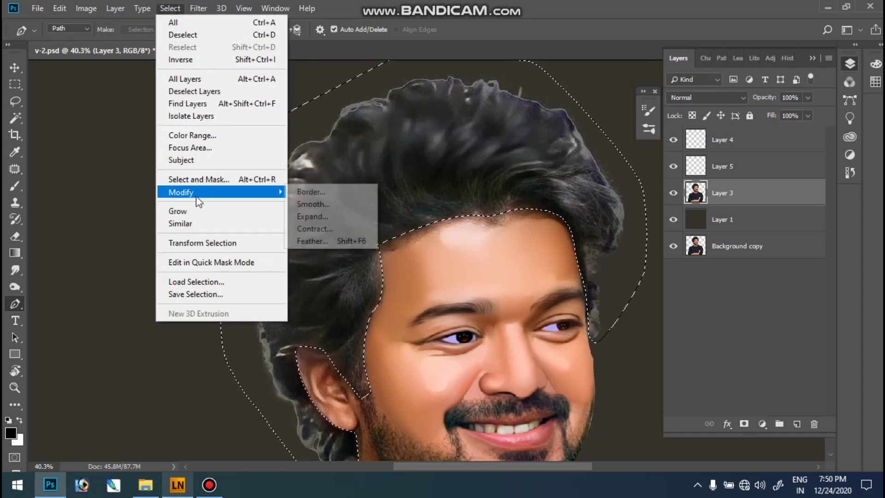
click(314, 239)
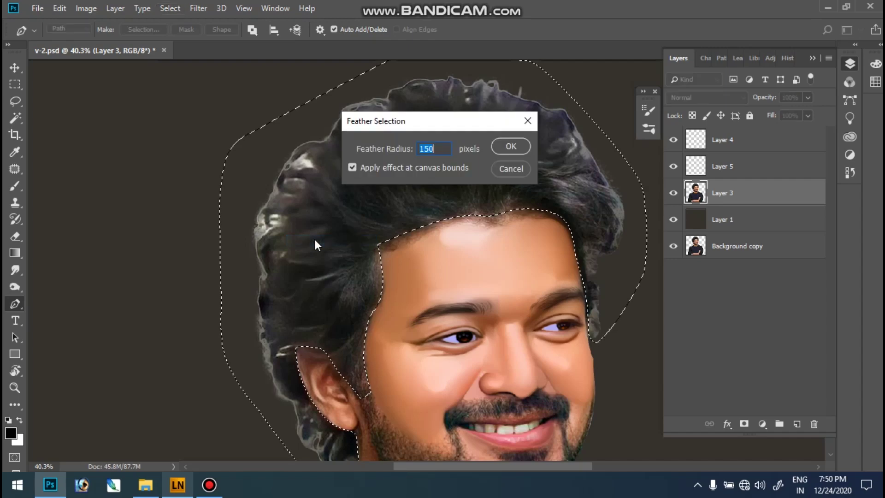
text(30)
click(510, 145)
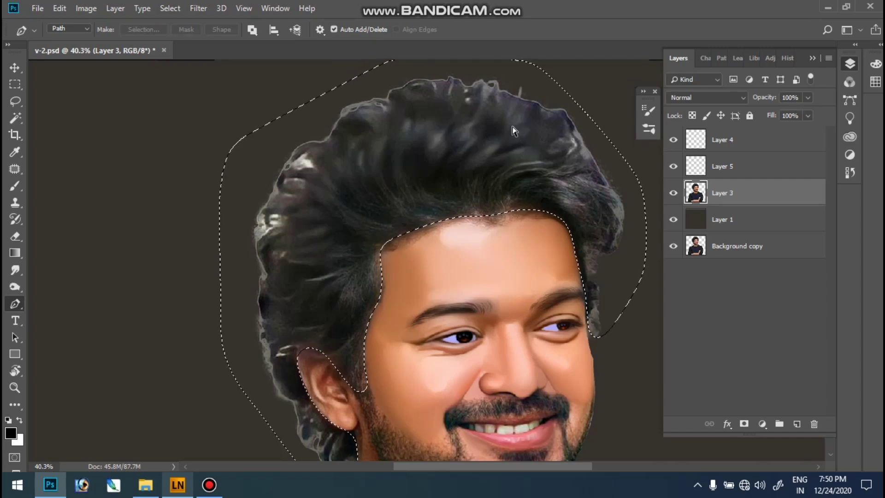
key(ctrl+j)
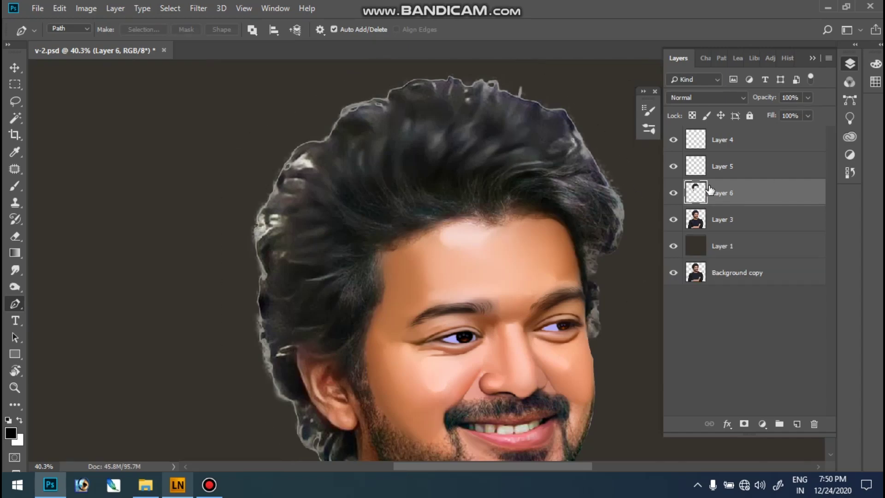
Darken the copied hair with a Curves point pulled from input 136 to output 81.
key(ctrl+m)
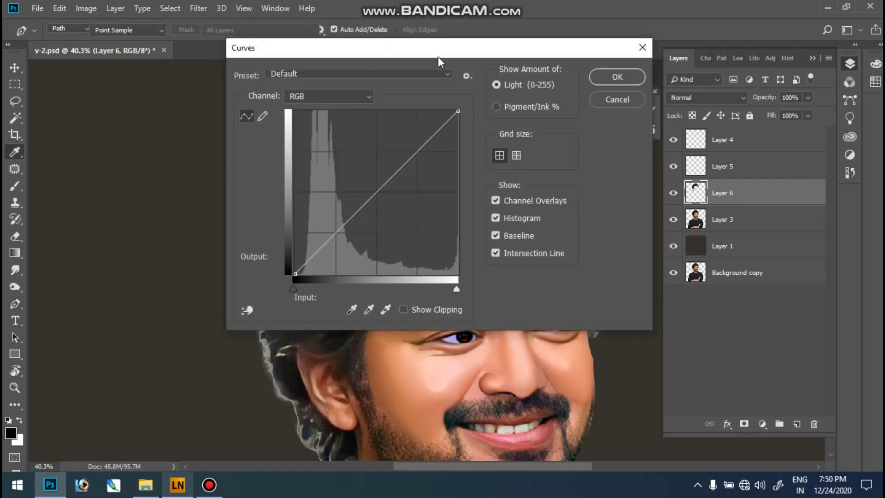
drag(441, 56, 670, 95)
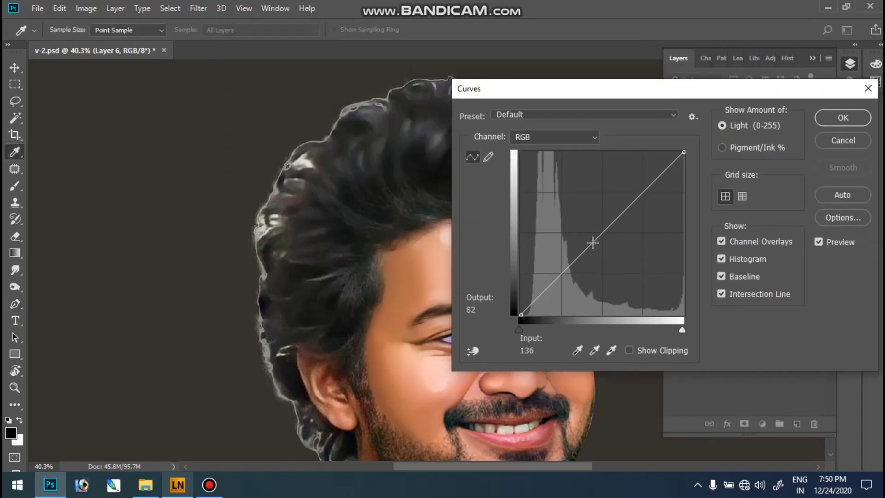
drag(607, 240, 608, 262)
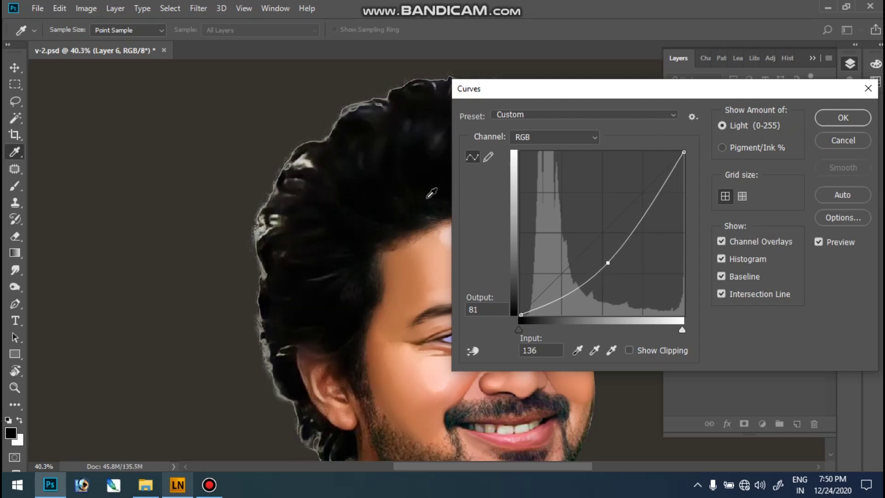
click(854, 122)
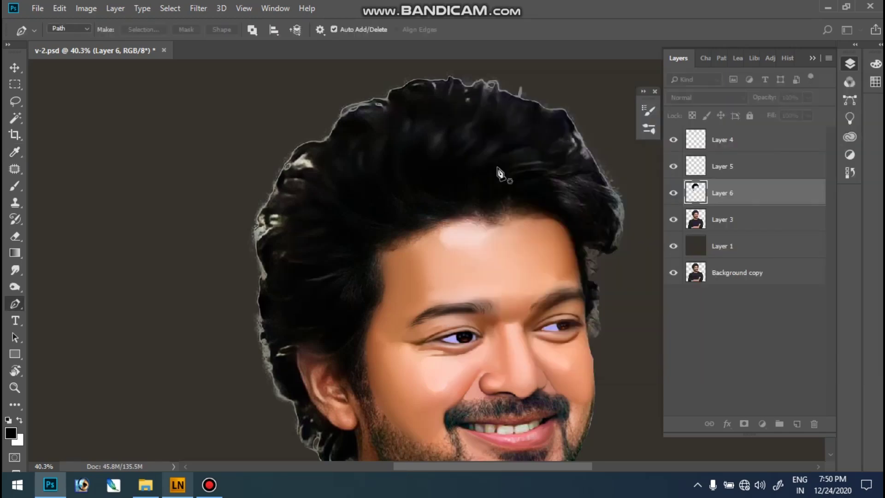
Zoom into the hair, compare with Layer 6 toggled off and on, then make Layer 5 active.
click(479, 158)
click(544, 180)
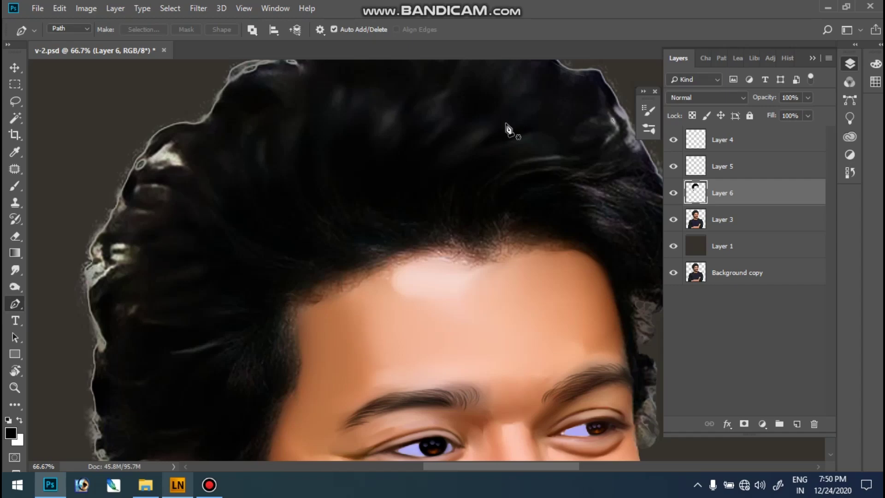
click(674, 194)
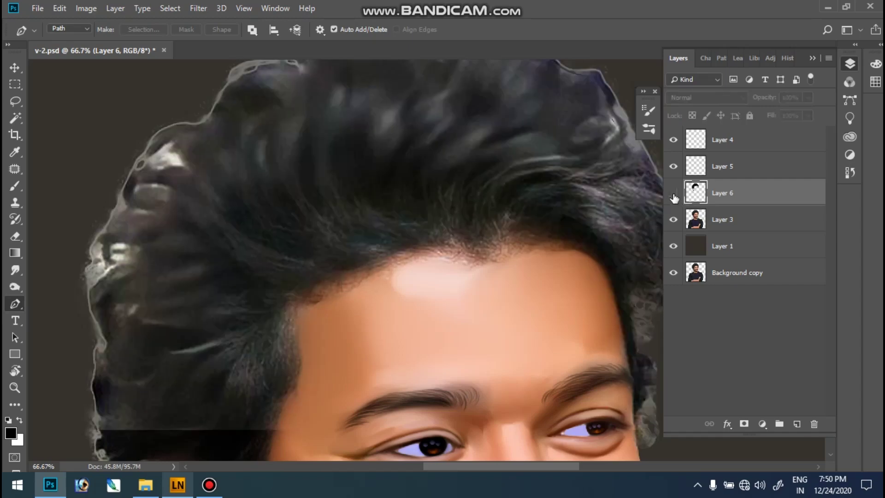
click(674, 194)
click(674, 194)
click(713, 173)
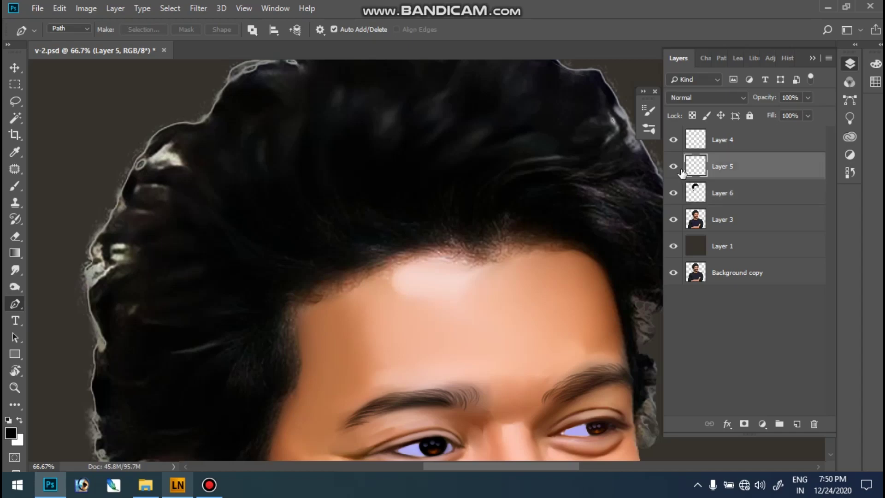
click(674, 167)
click(674, 167)
key(b)
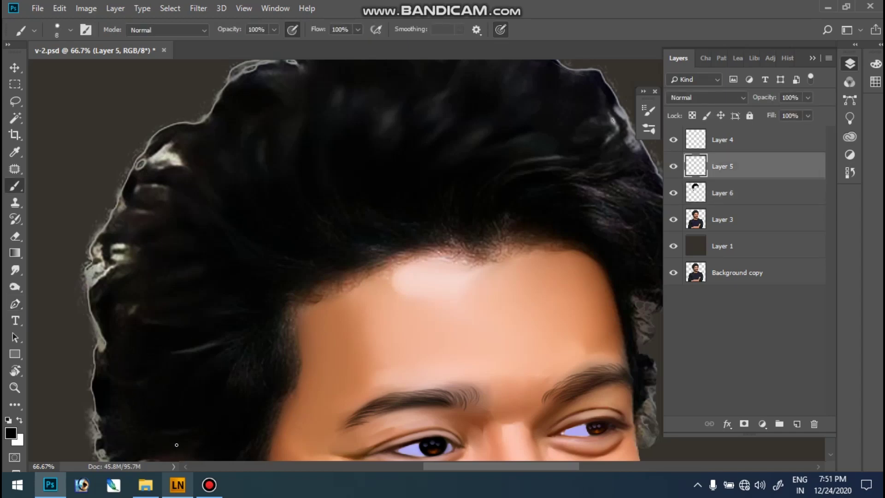
click(184, 480)
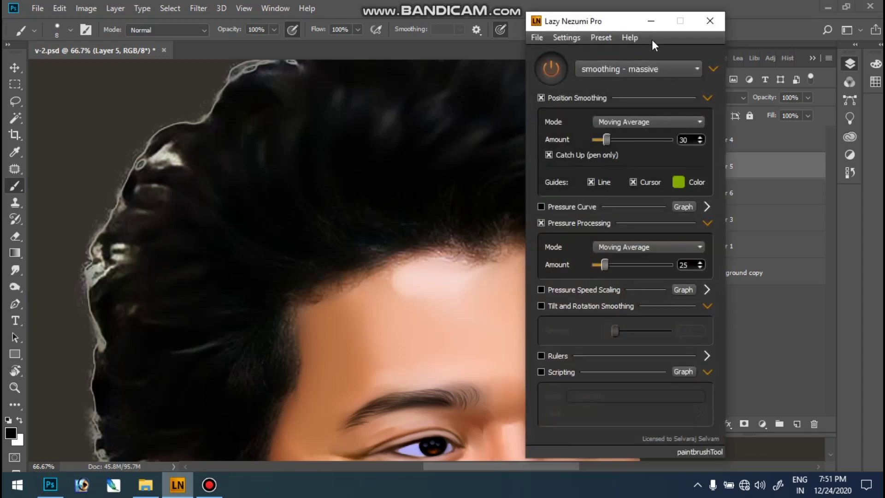
click(650, 22)
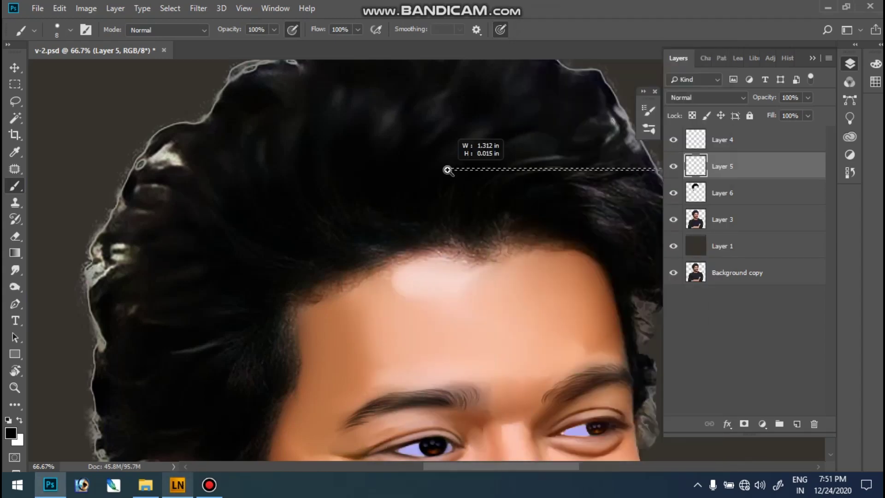
scroll(447, 171, up, 5)
scroll(447, 190, down, 6)
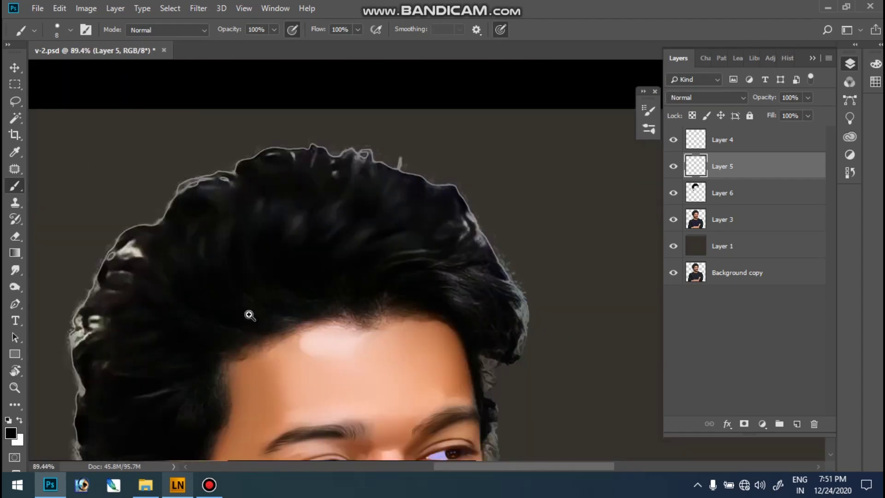
scroll(266, 309, up, 2)
mouse_move(458, 192)
mouse_down()
mouse_move(407, 223)
mouse_move(277, 372)
mouse_move(328, 310)
mouse_up()
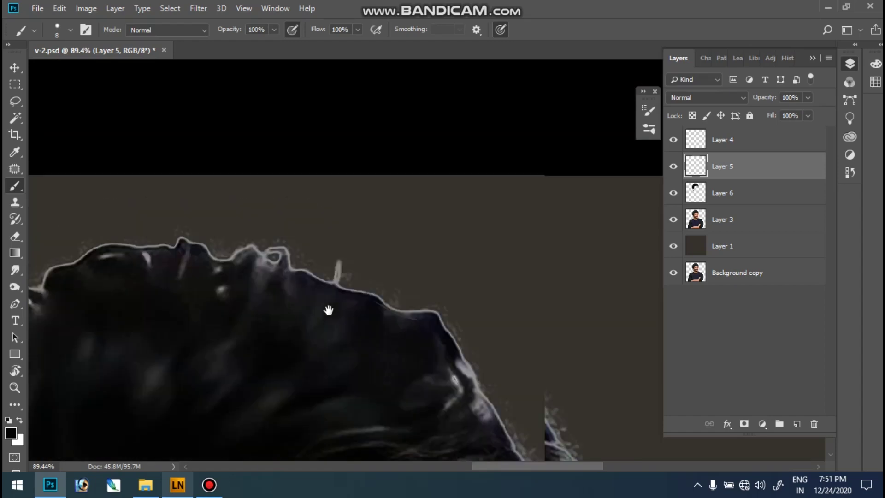
key(z)
scroll(366, 219, up, 3)
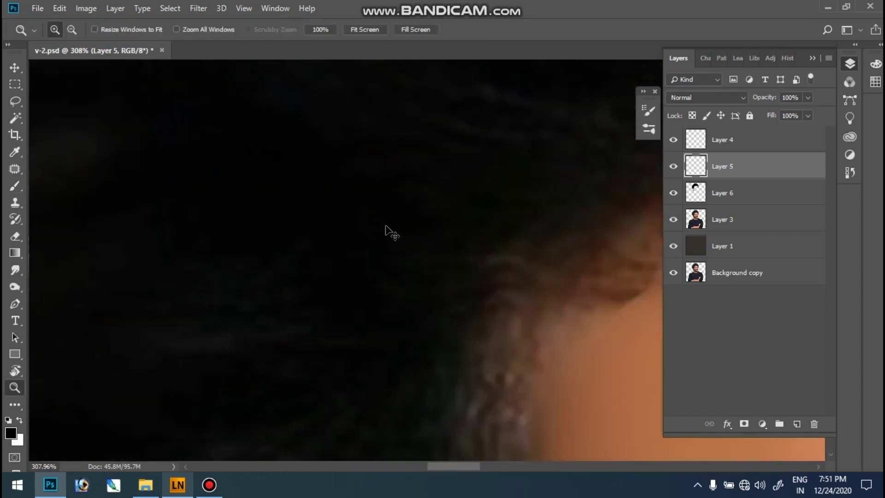
scroll(354, 223, down, 3)
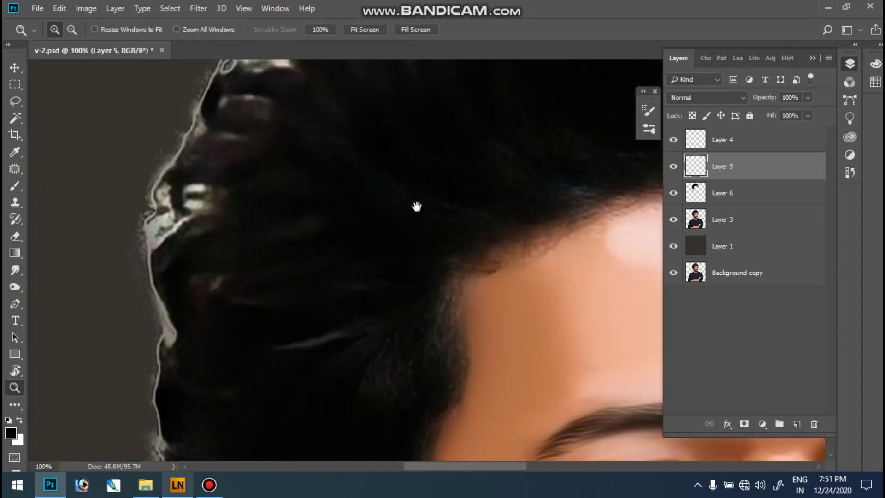
mouse_move(419, 206)
mouse_down()
mouse_move(393, 267)
mouse_move(296, 289)
mouse_up()
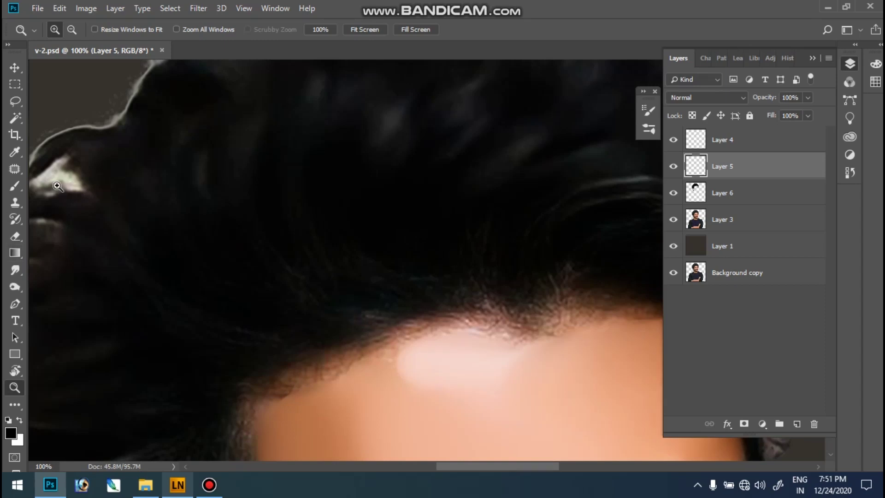
key(b)
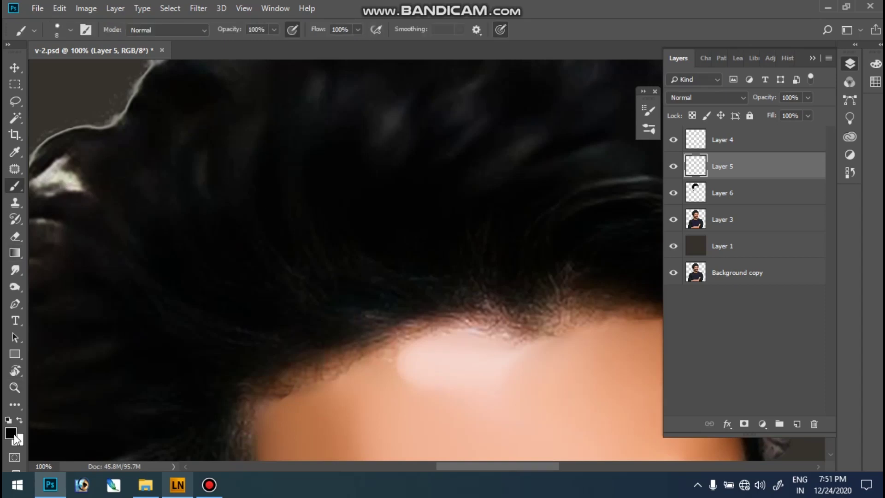
Set the foreground colour to dark steel blue #2c577c.
click(10, 433)
click(685, 322)
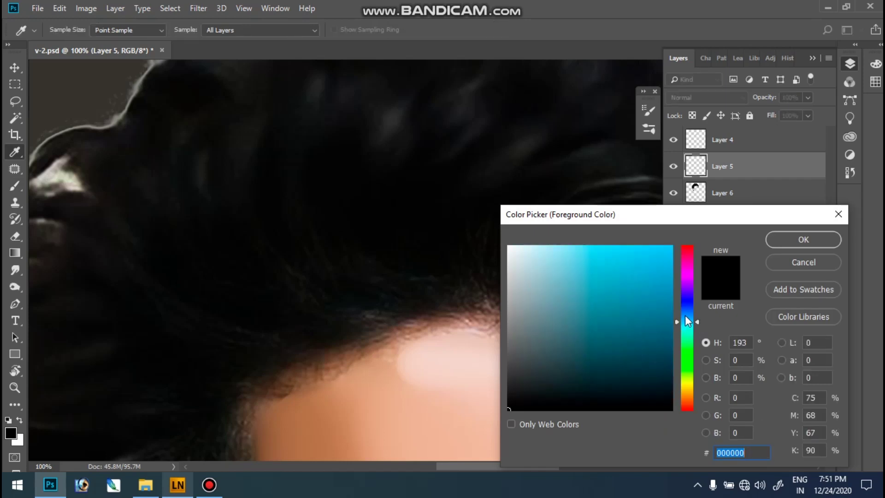
drag(629, 319, 628, 341)
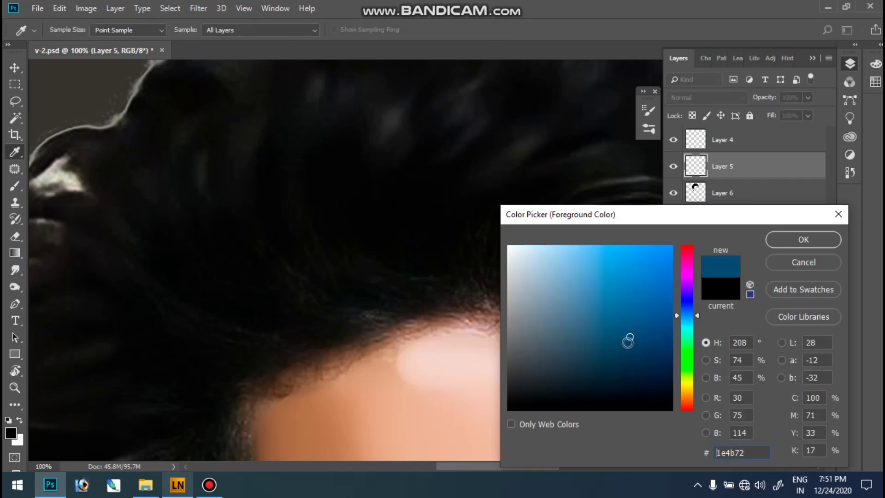
click(614, 330)
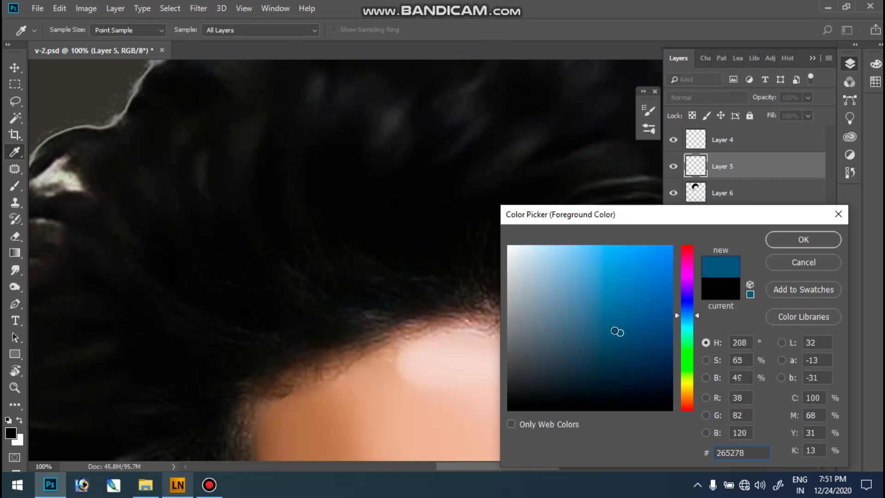
click(789, 240)
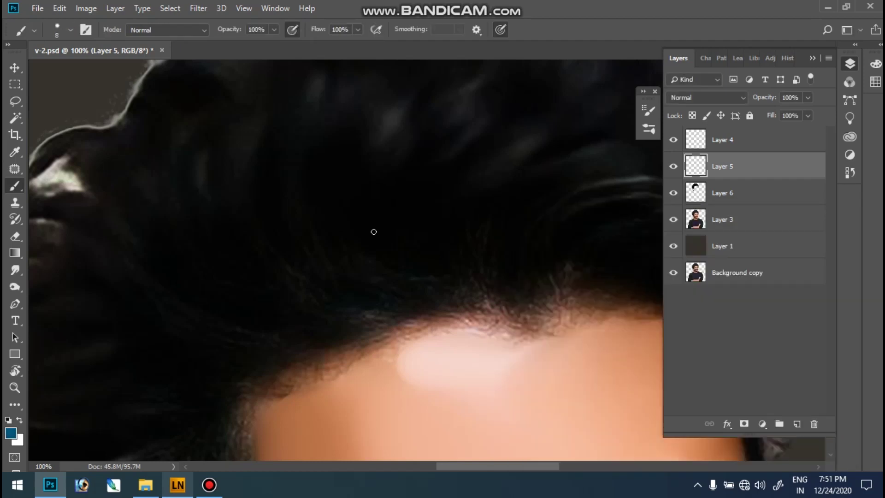
Enlarge the brush to 35 px and paint one curved blue strand across the hair.
key(bracketright)
key(bracketright)
key(bracketright)
key(bracketright)
key(bracketright)
drag(309, 288, 278, 172)
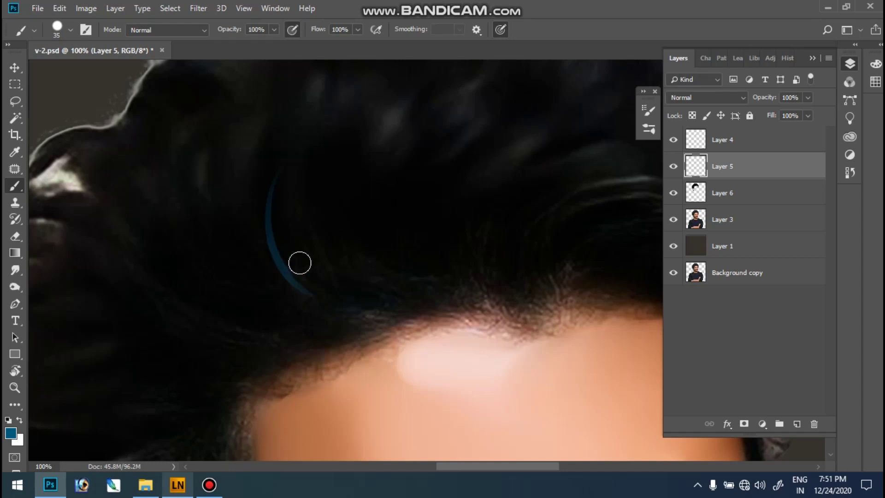
Paint the first curved dark-blue strands across the centre and right of the hair.
drag(313, 295, 286, 207)
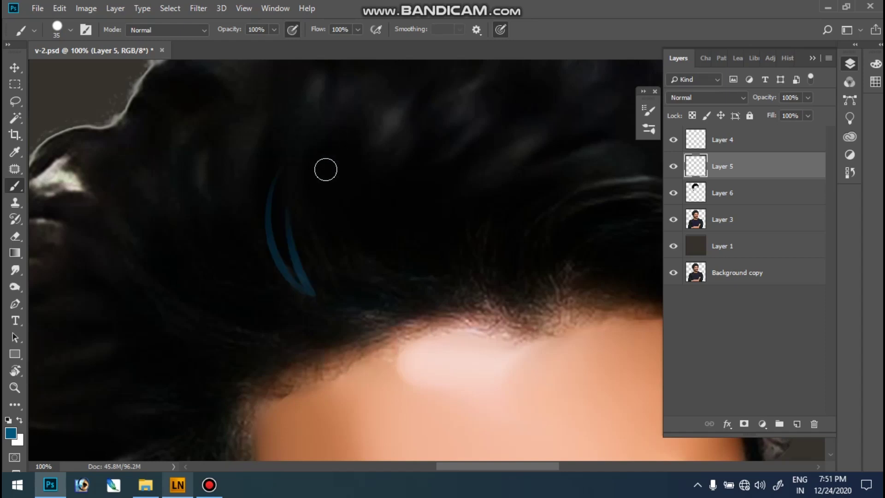
key(ctrl+z)
key(ctrl+shift+z)
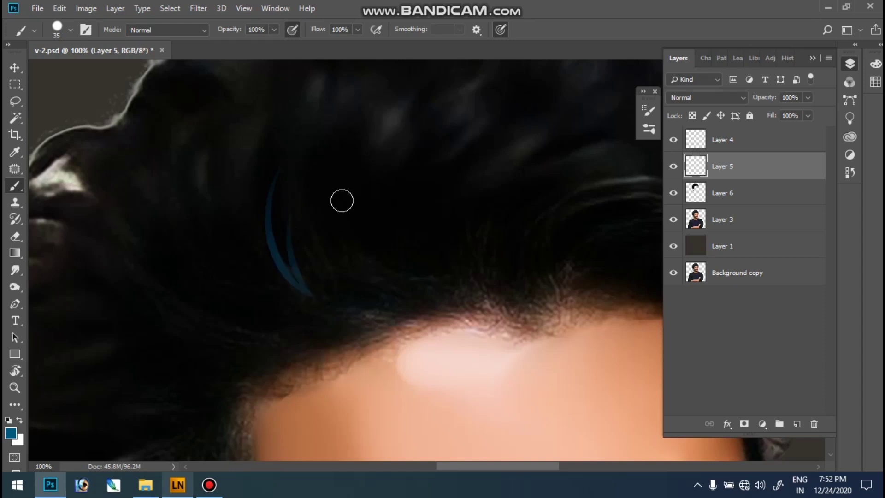
drag(282, 222, 318, 135)
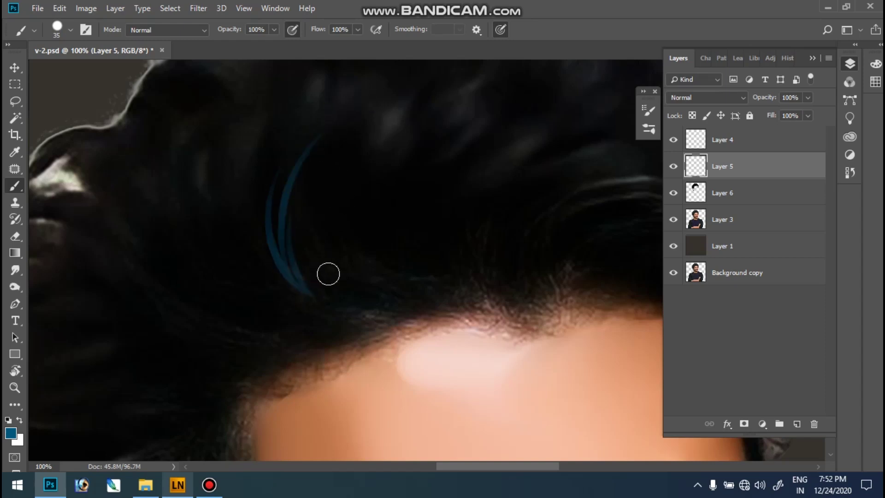
drag(322, 197, 332, 269)
mouse_move(332, 163)
mouse_down()
mouse_move(336, 277)
mouse_move(324, 156)
mouse_up()
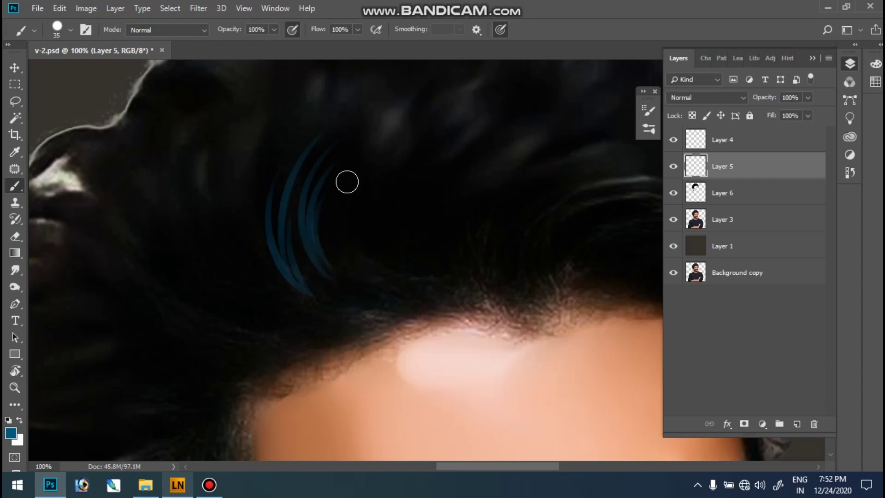
drag(333, 265, 358, 181)
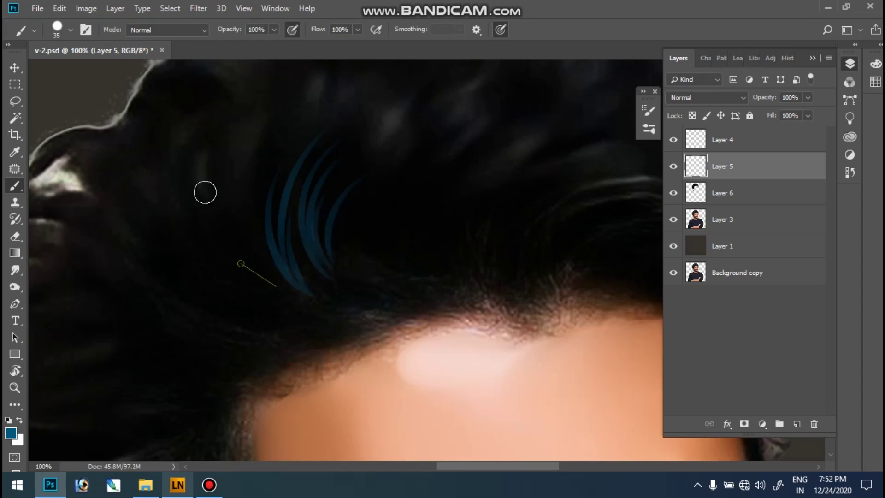
drag(280, 283, 365, 88)
drag(244, 121, 256, 141)
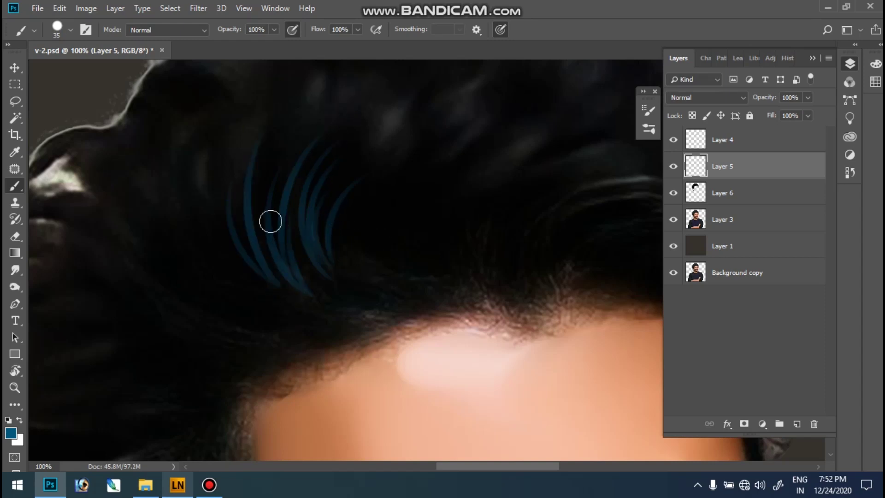
Add curved strands left of the cluster, redoing the misplaced leftmost ones.
drag(290, 299, 192, 188)
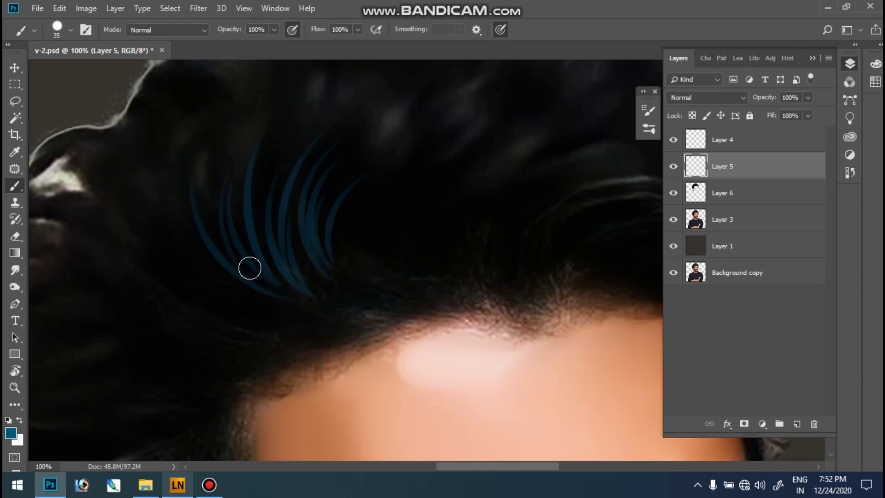
drag(263, 301, 161, 199)
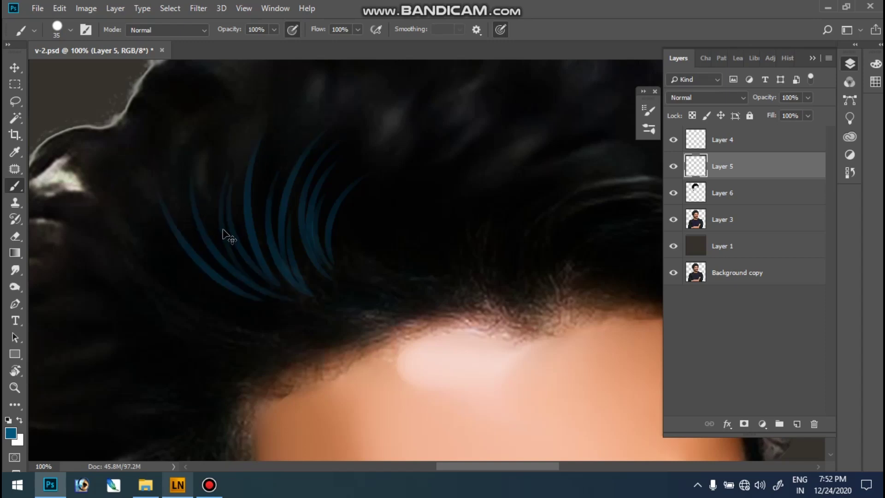
key(ctrl+z)
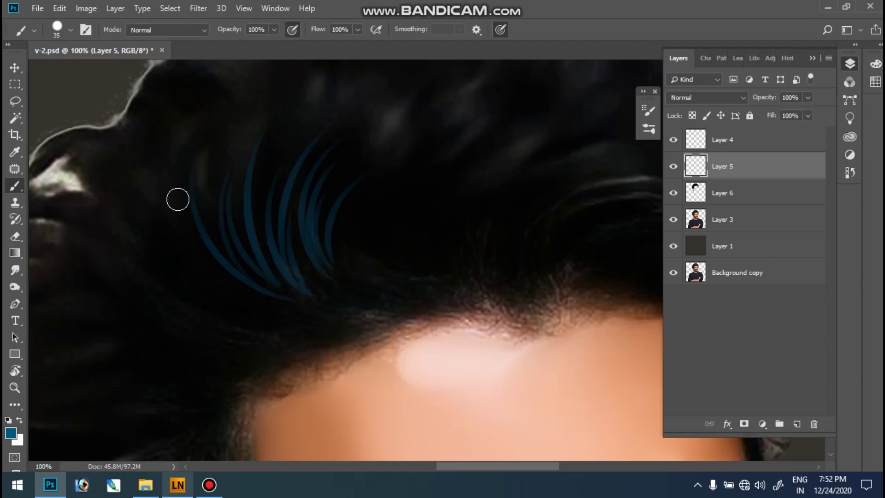
drag(228, 249, 168, 195)
key(ctrl+z)
drag(248, 296, 175, 203)
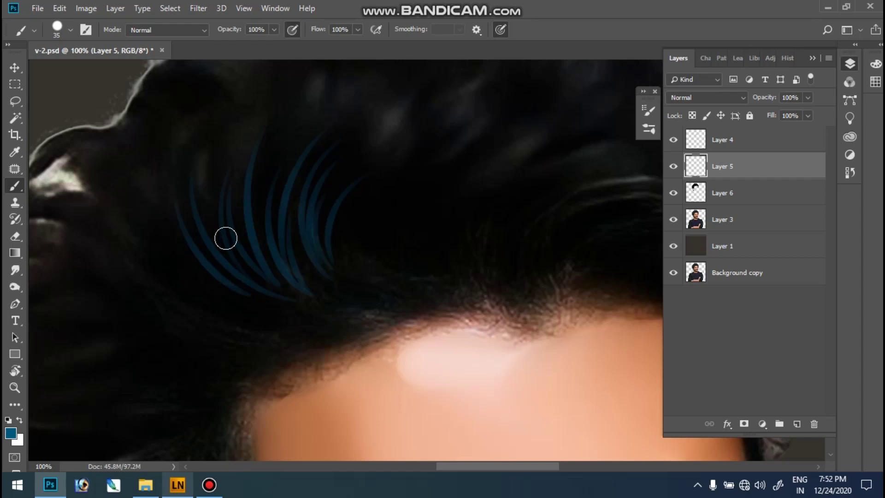
drag(238, 295, 170, 203)
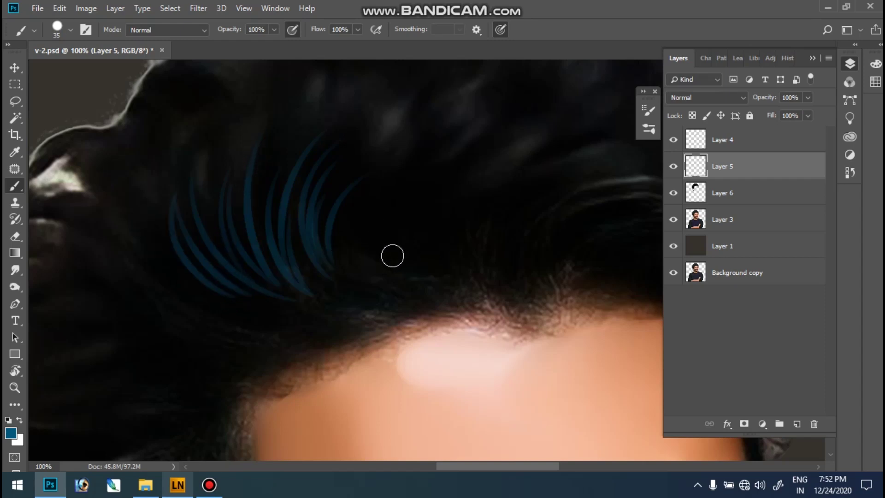
Thicken the cluster with more strands at its right end, far left and middle.
mouse_move(420, 192)
mouse_down()
mouse_move(381, 242)
mouse_move(397, 173)
mouse_up()
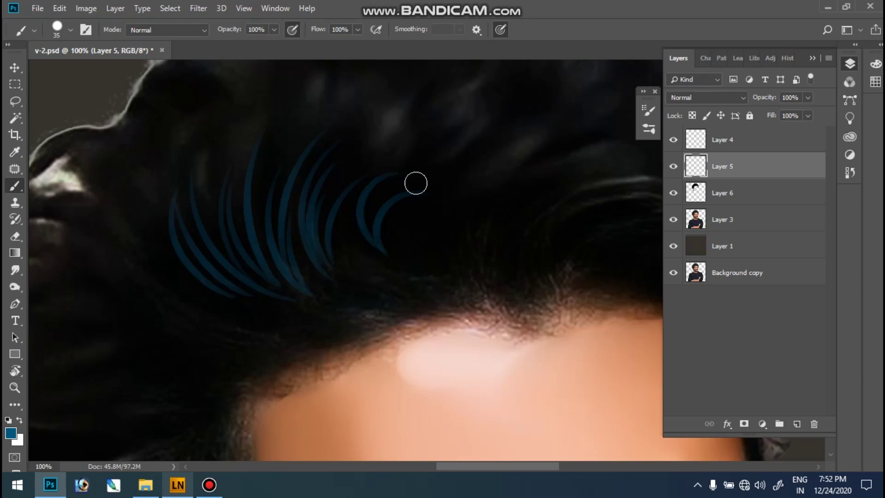
drag(354, 255, 366, 173)
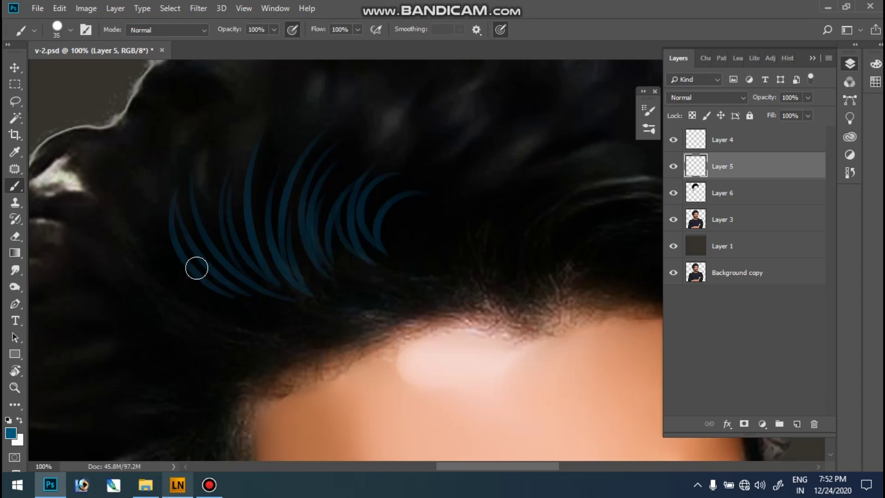
drag(168, 215, 241, 311)
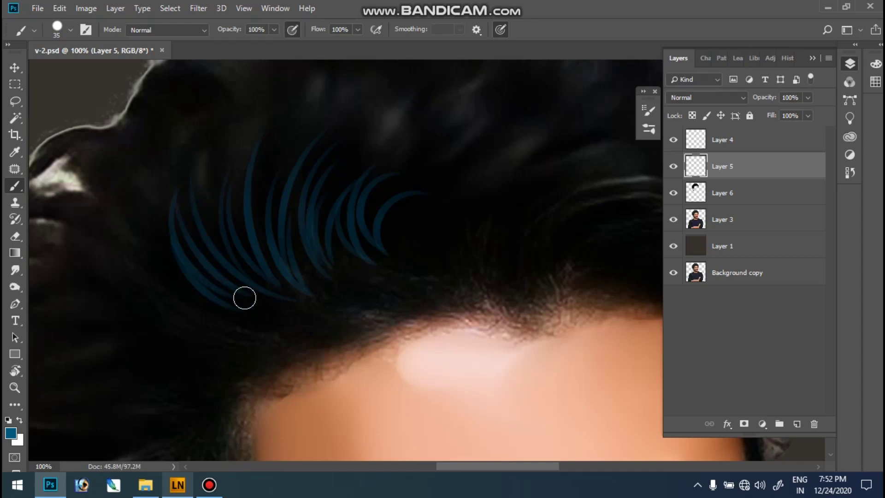
drag(182, 210, 236, 262)
drag(198, 194, 233, 273)
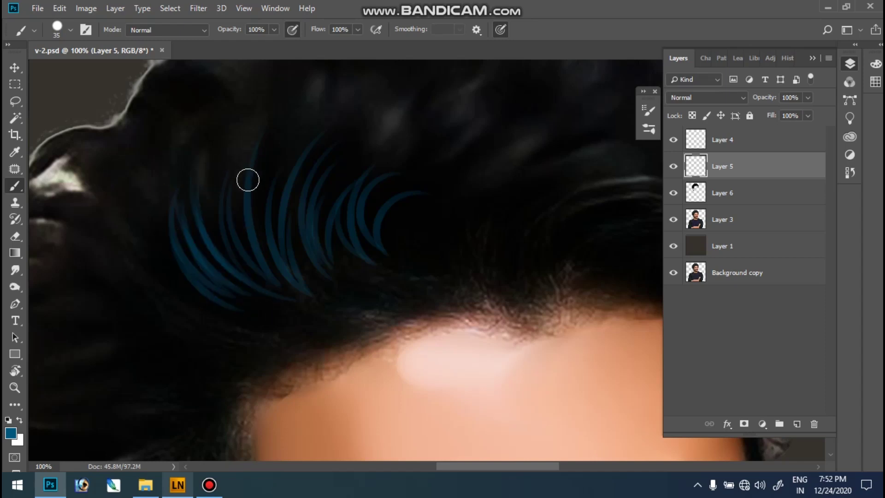
drag(203, 171, 241, 272)
drag(232, 164, 256, 260)
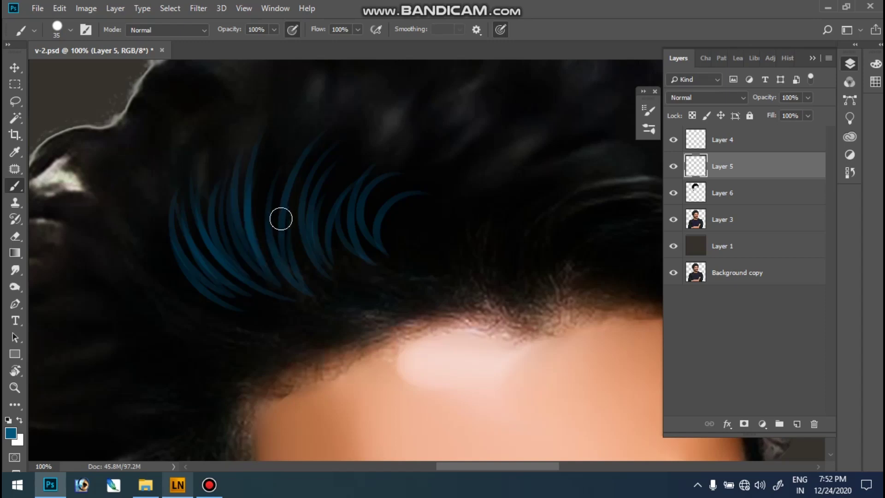
drag(298, 185, 306, 276)
drag(302, 196, 328, 253)
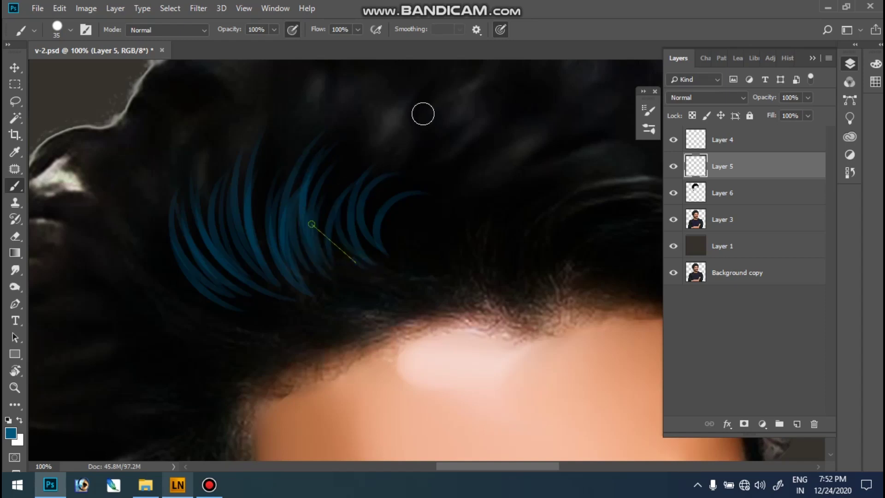
Extend the strands with faint ones down the cluster's lower-left edge.
drag(155, 228, 215, 311)
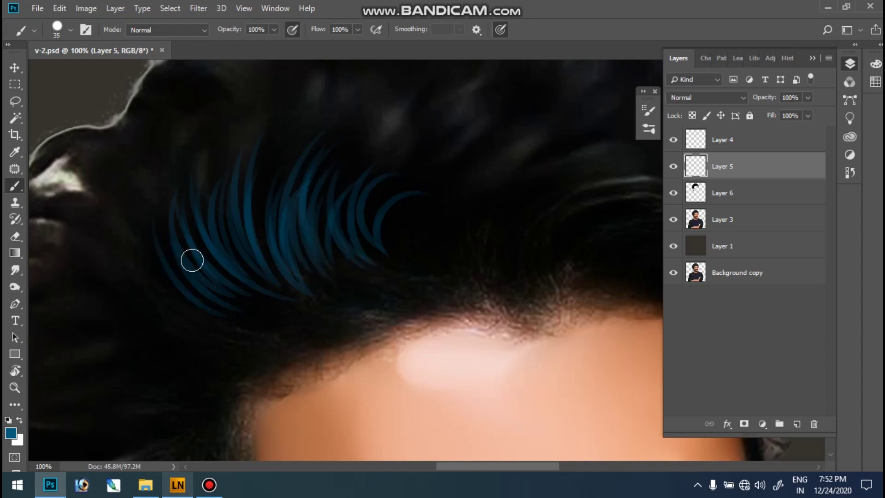
drag(164, 169, 177, 291)
drag(138, 235, 203, 316)
drag(140, 181, 174, 293)
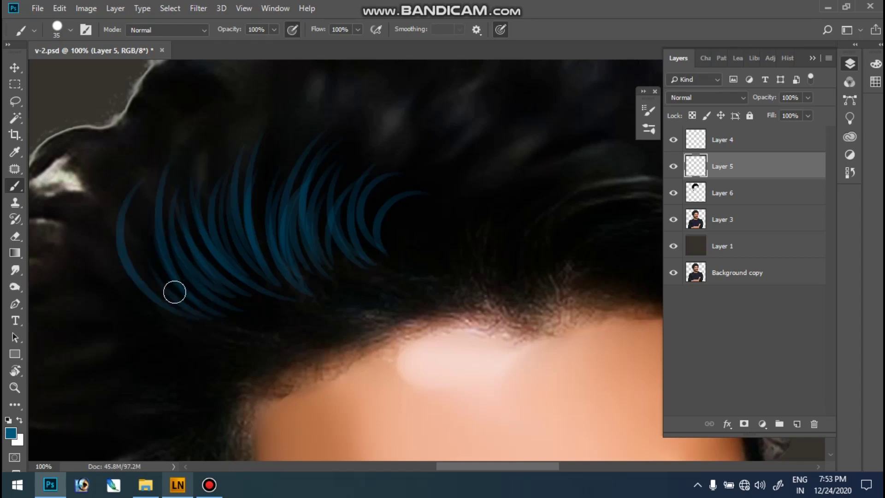
drag(149, 169, 156, 295)
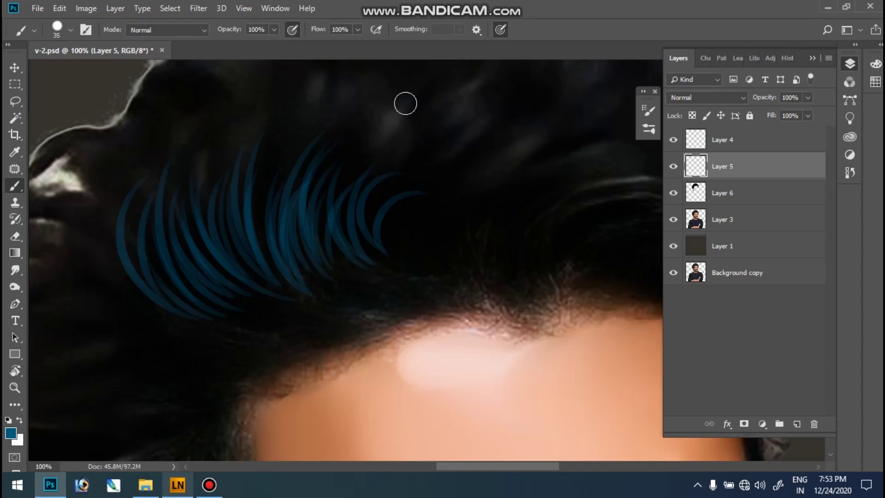
key(ctrl+minus)
key(ctrl+minus)
key(ctrl+minus)
key(ctrl+minus)
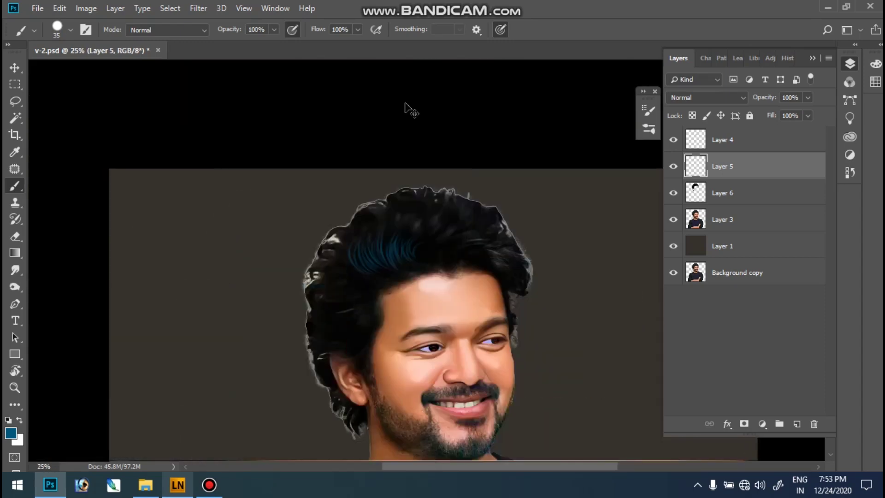
Zoom in and out on the hair to inspect the blue strands.
ctrl+click(338, 250)
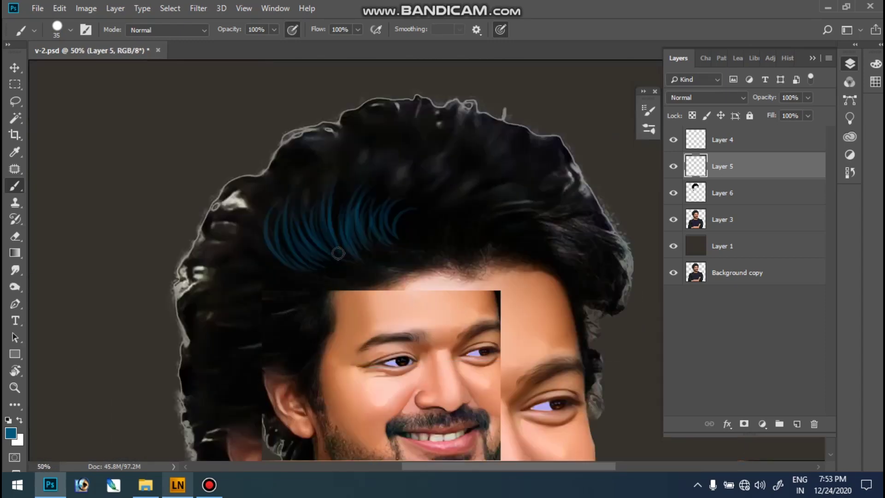
key(ctrl+plus)
key(ctrl+plus)
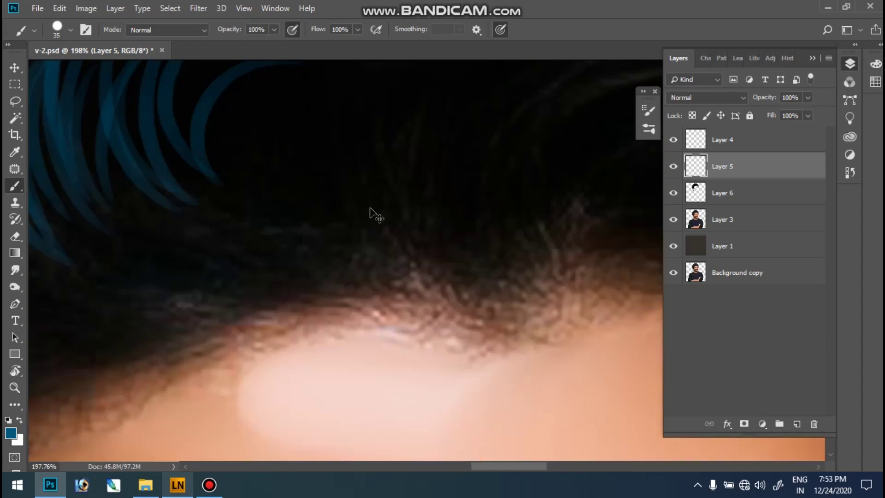
key(ctrl+minus)
key(ctrl+plus)
key(ctrl+plus)
key(ctrl+plus)
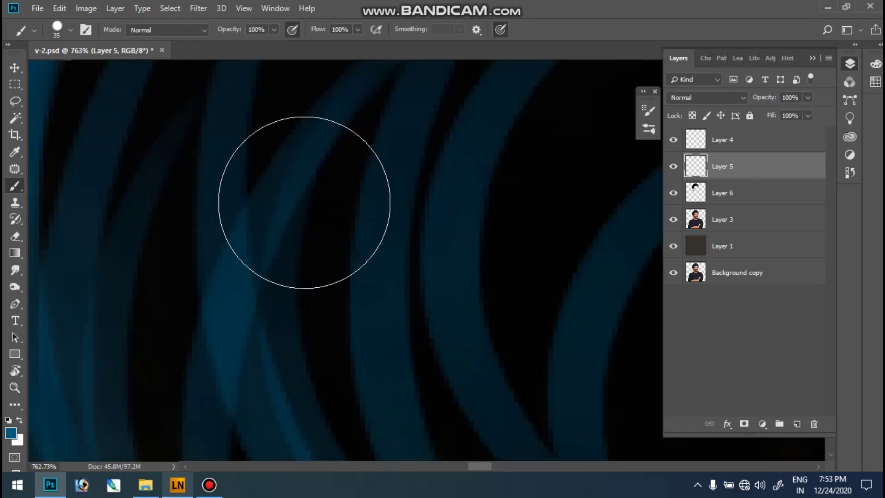
key(ctrl+minus)
key(ctrl+minus)
key(ctrl+minus)
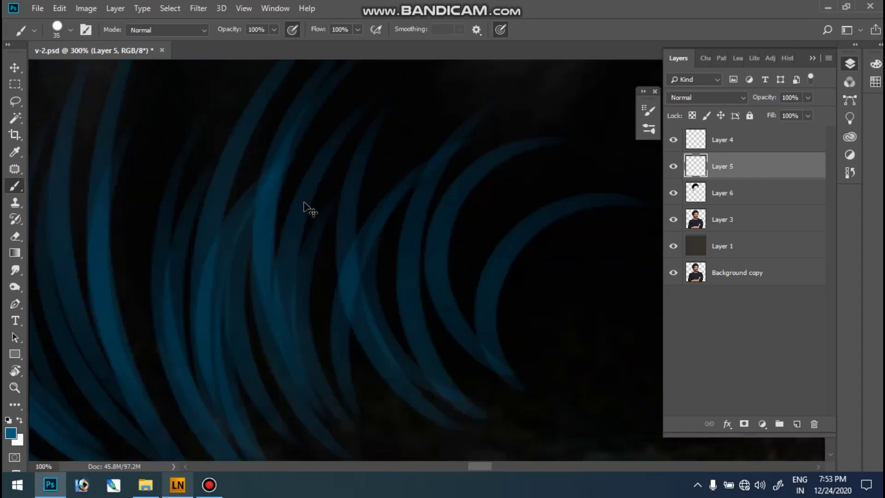
key(ctrl+minus)
key(ctrl+minus)
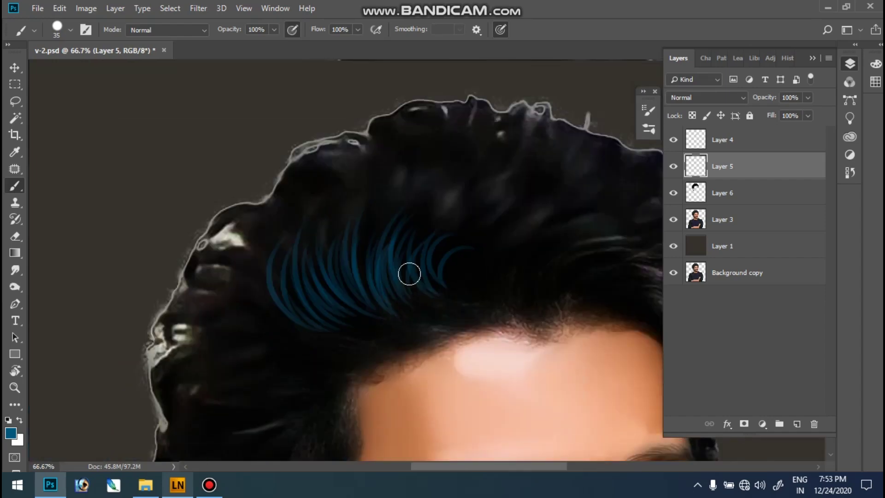
click(409, 274)
Compare the hair with Layer 5 hidden, refit the image, and open Curves.
click(672, 169)
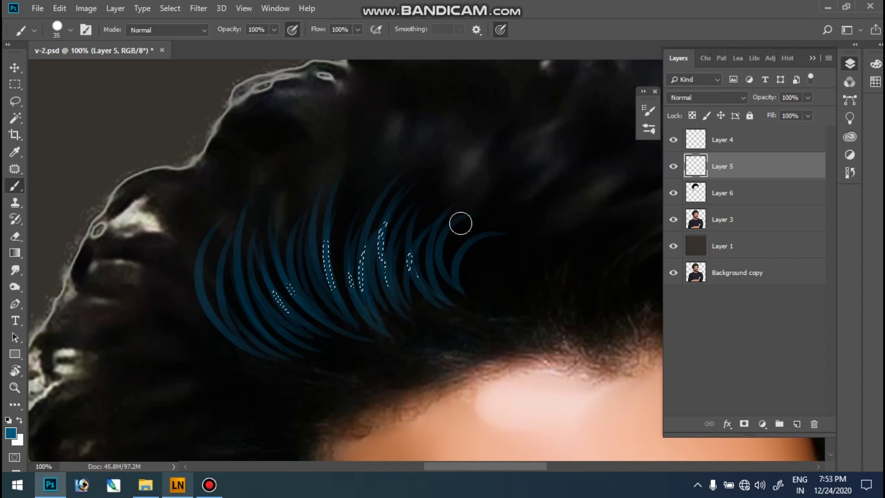
key(ctrl+0)
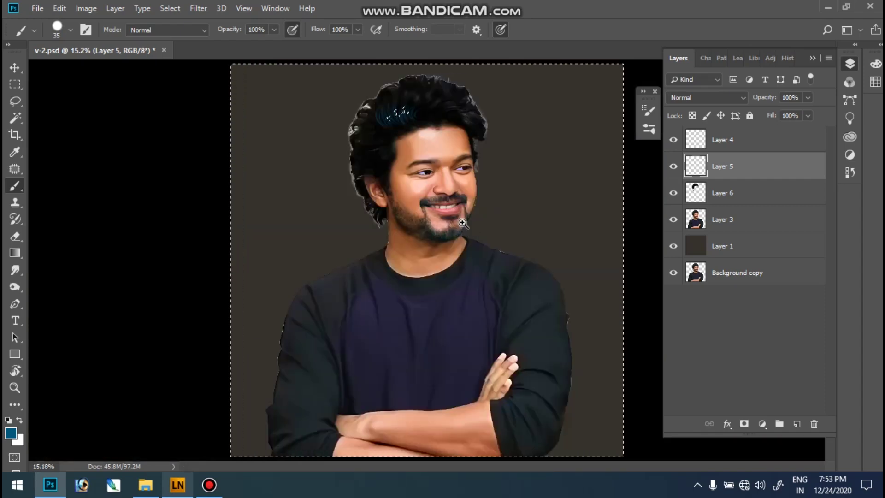
drag(362, 85, 480, 142)
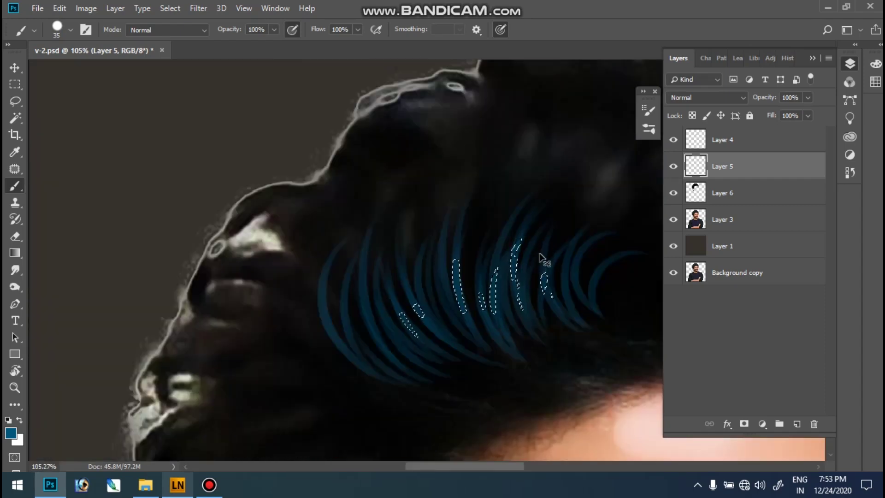
key(ctrl+m)
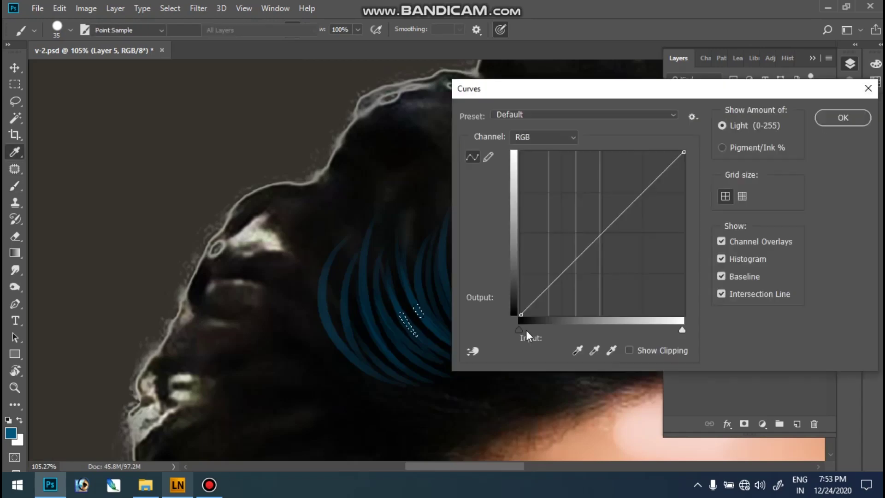
Raise the Curves black point to input 25 and apply it to the strands.
mouse_move(523, 330)
mouse_down()
mouse_move(573, 325)
mouse_move(533, 326)
mouse_up()
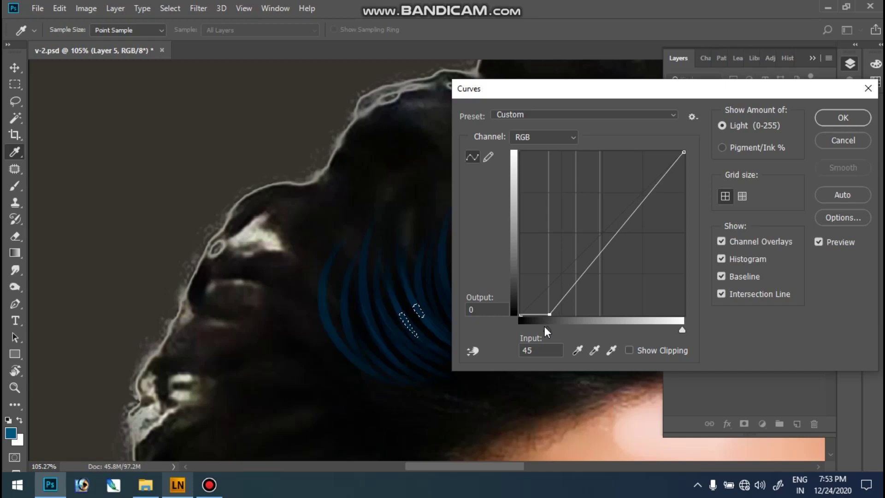
key(b)
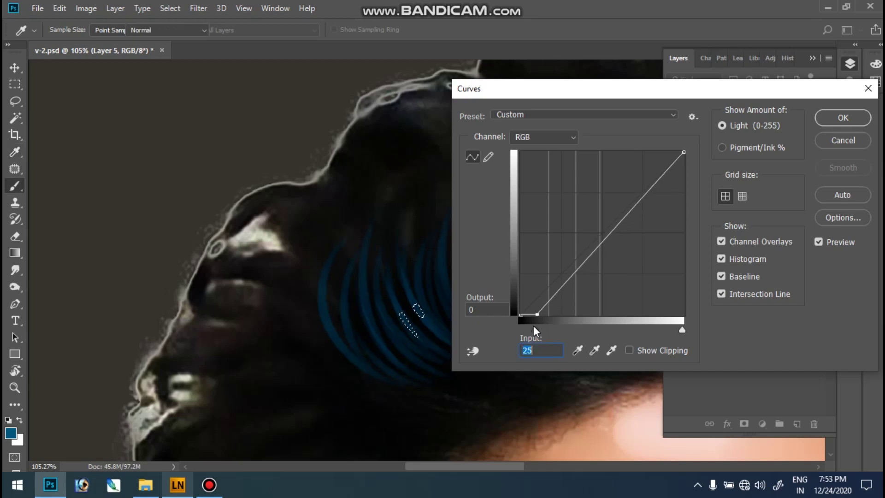
key(Return)
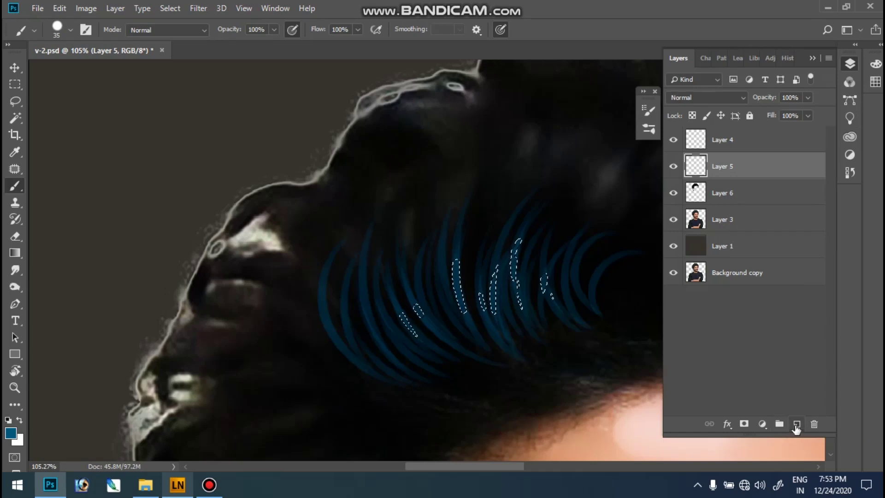
Add empty Layer 7, set brush hardness to 0%, and turn off Lazy Nezumi smoothing.
click(796, 426)
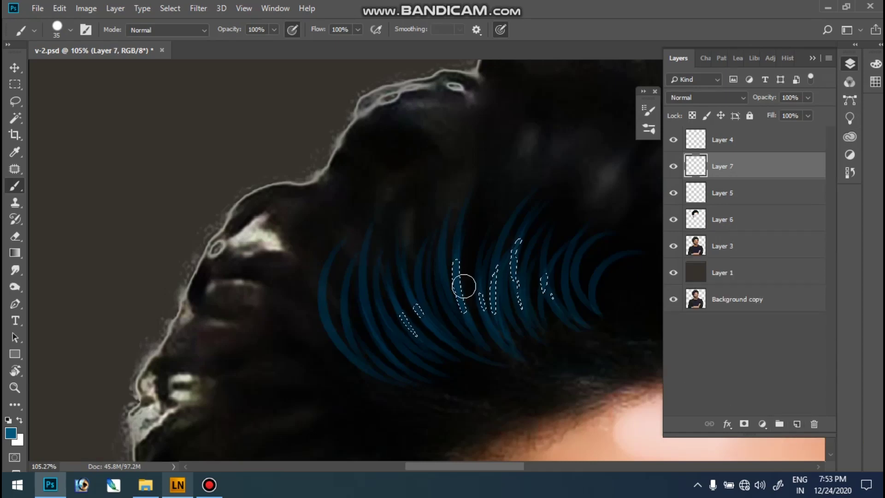
click(57, 27)
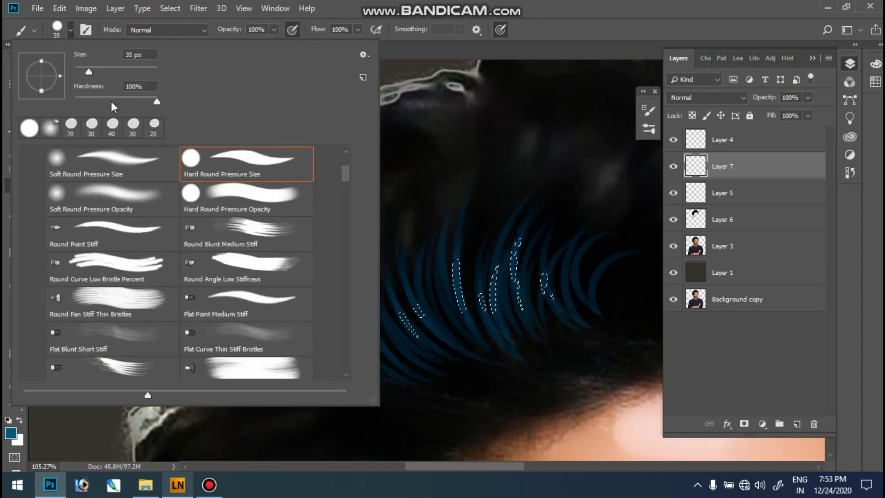
drag(156, 102, 72, 101)
key(Return)
click(177, 484)
click(551, 66)
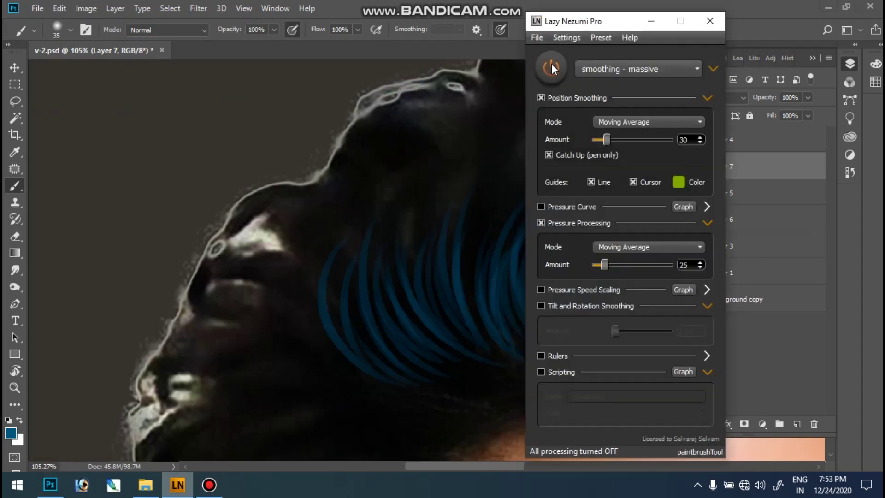
click(651, 21)
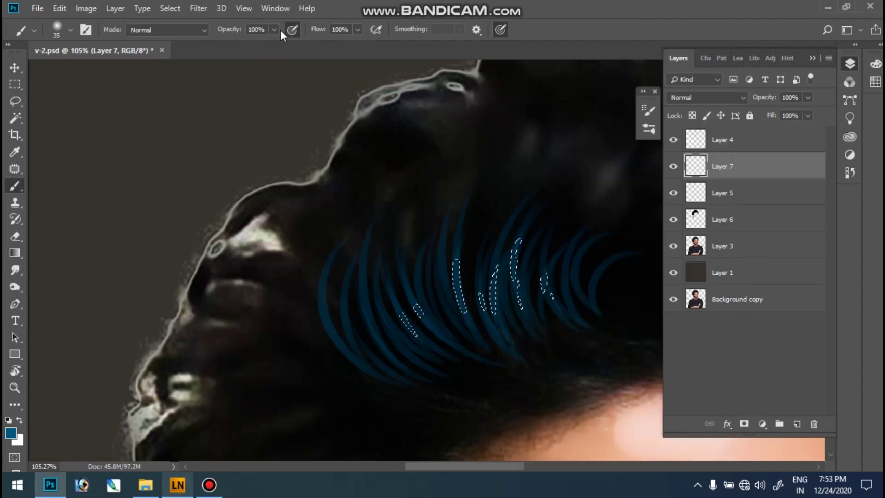
Set brush opacity to 21% and the foreground colour to light blue #abd6fb.
click(228, 44)
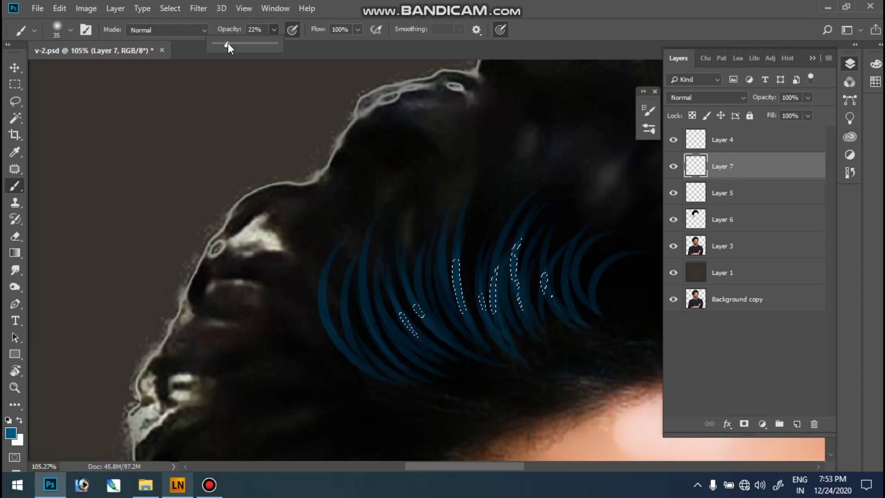
click(9, 437)
click(11, 433)
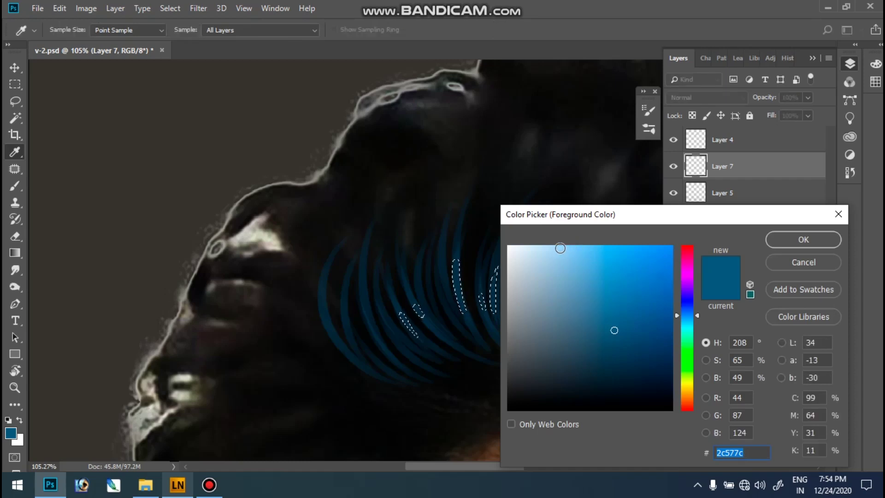
click(559, 248)
click(810, 238)
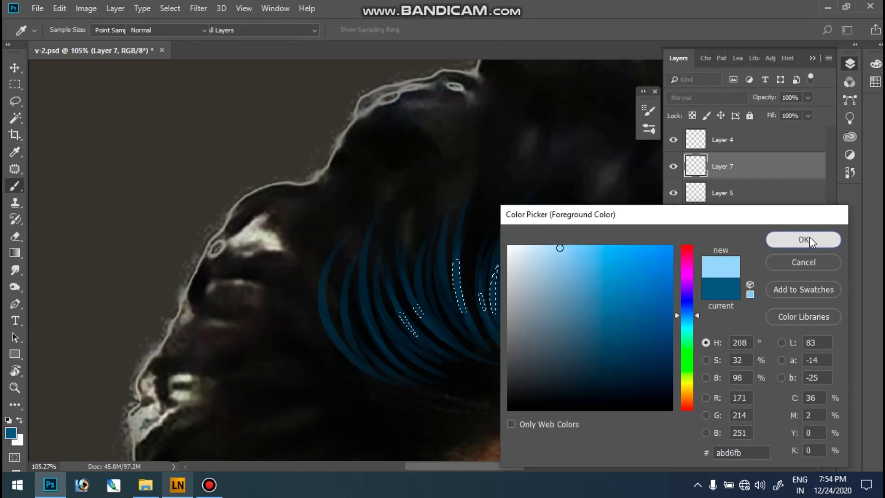
Resize the brush, paint a trial light-blue haze over the strands twice, and undo both.
key(bracketright)
key(bracketright)
key(bracketright)
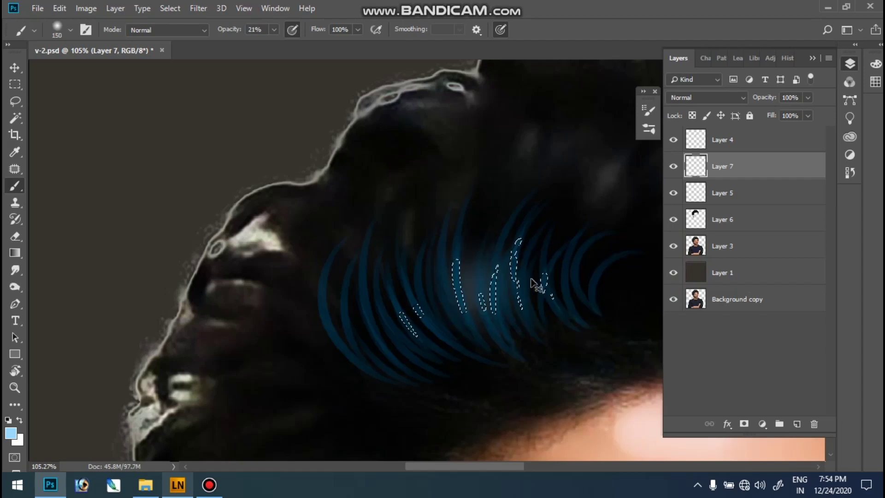
key(bracketleft)
key(bracketleft)
key(bracketleft)
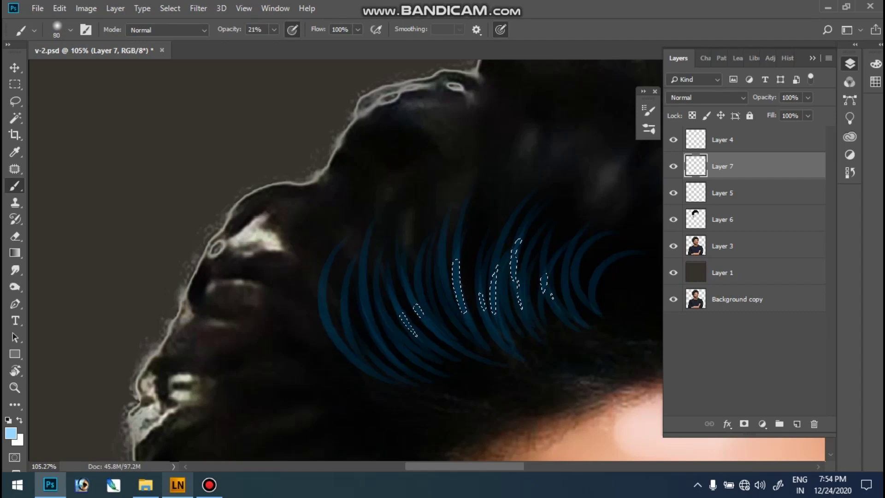
drag(344, 338, 546, 261)
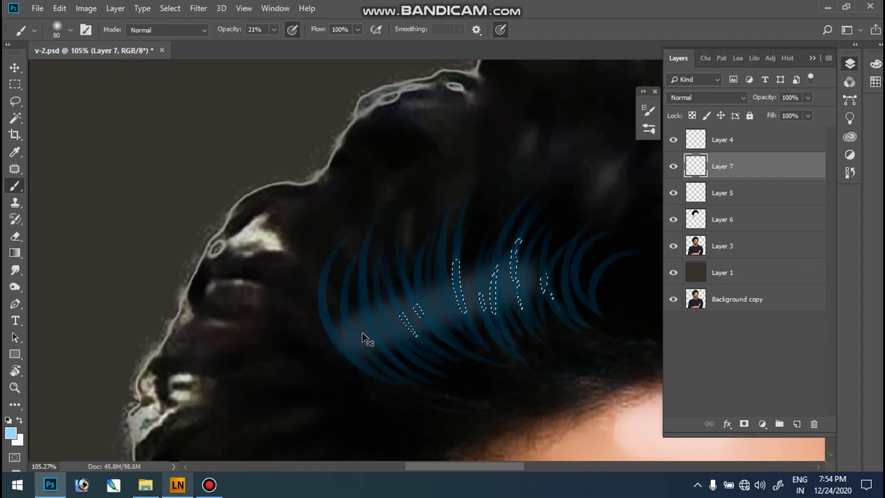
key(ctrl+z)
drag(341, 337, 640, 278)
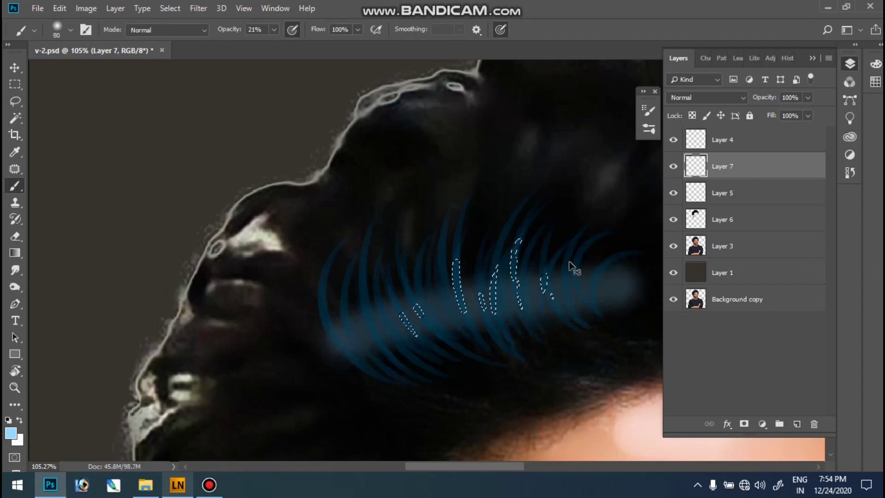
key(ctrl+z)
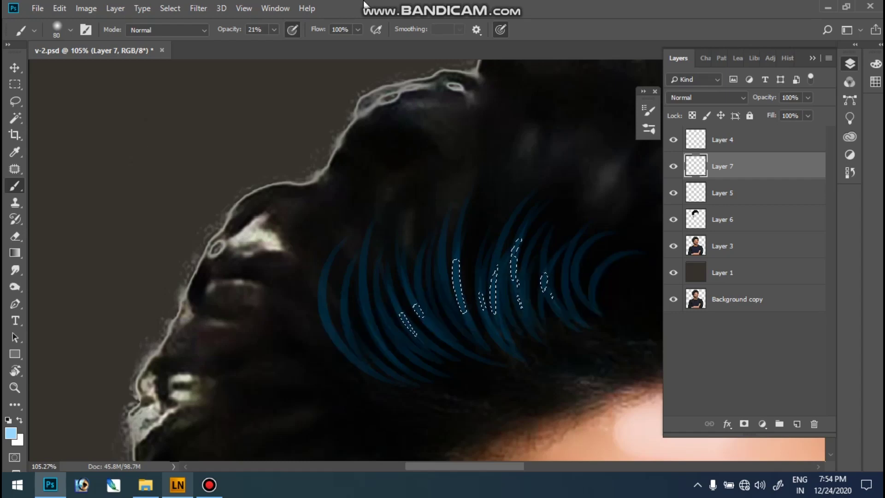
Lower the brush opacity to 5%.
drag(273, 29, 266, 44)
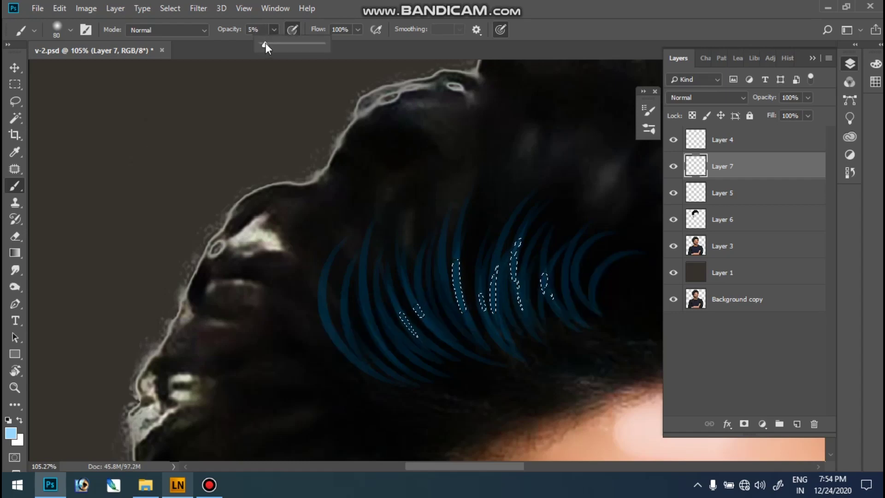
click(458, 286)
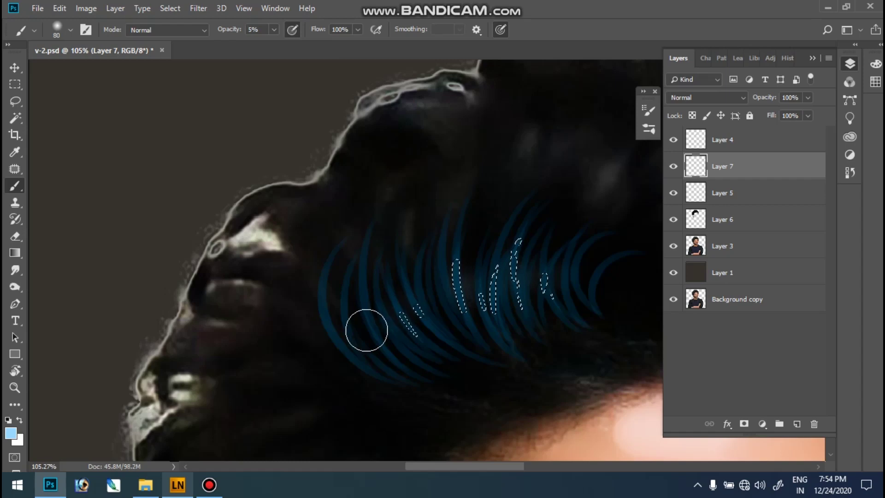
click(700, 94)
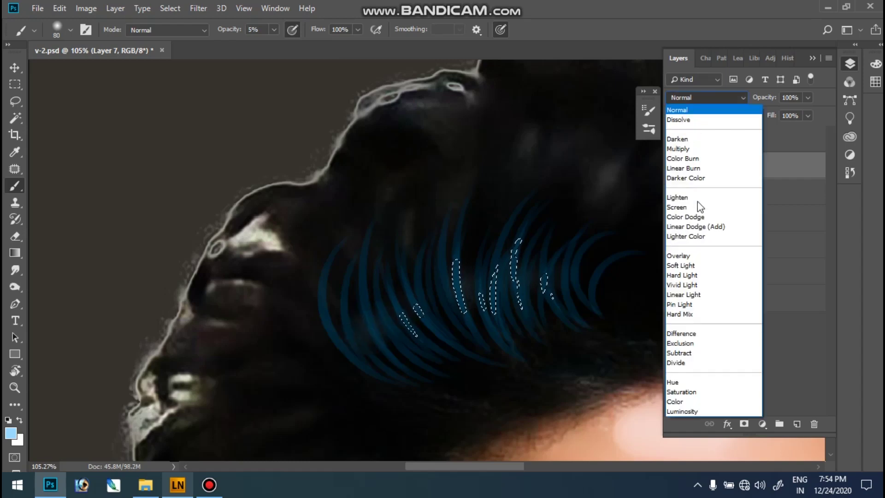
Set Layer 7's blend mode to Soft Light, review the hair, then select Layer 5.
click(687, 261)
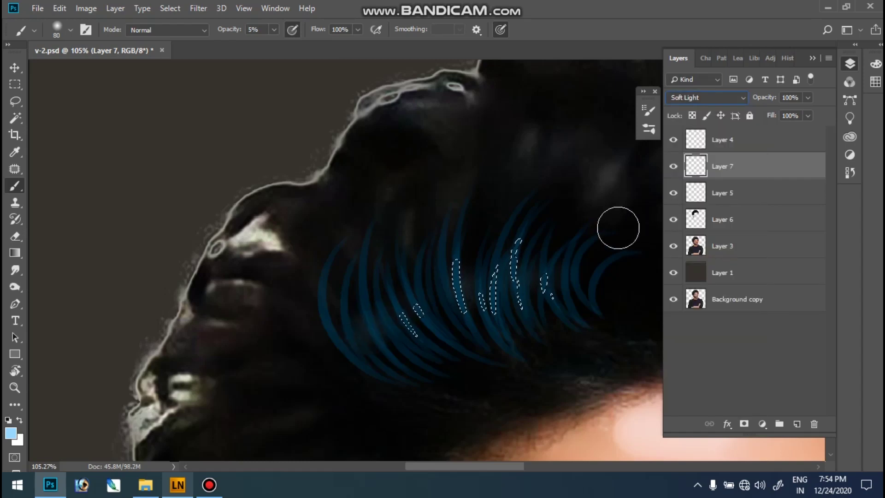
scroll(616, 207, down, 2)
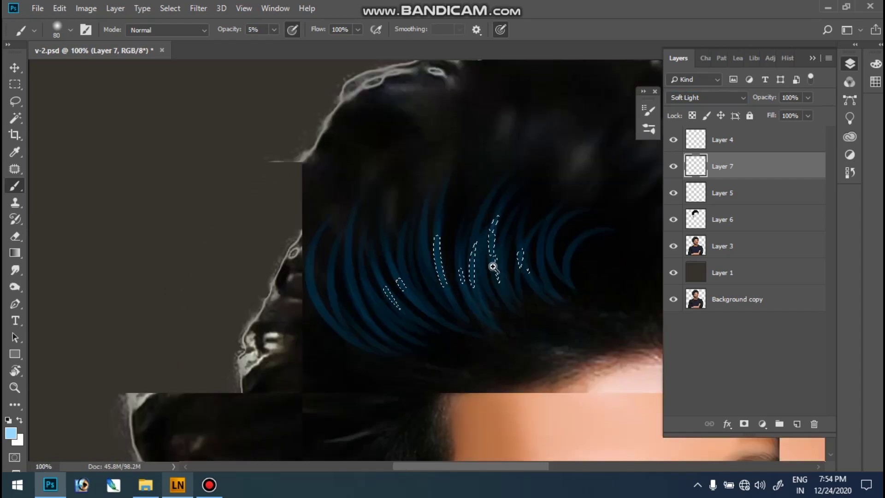
scroll(490, 300, up, 2)
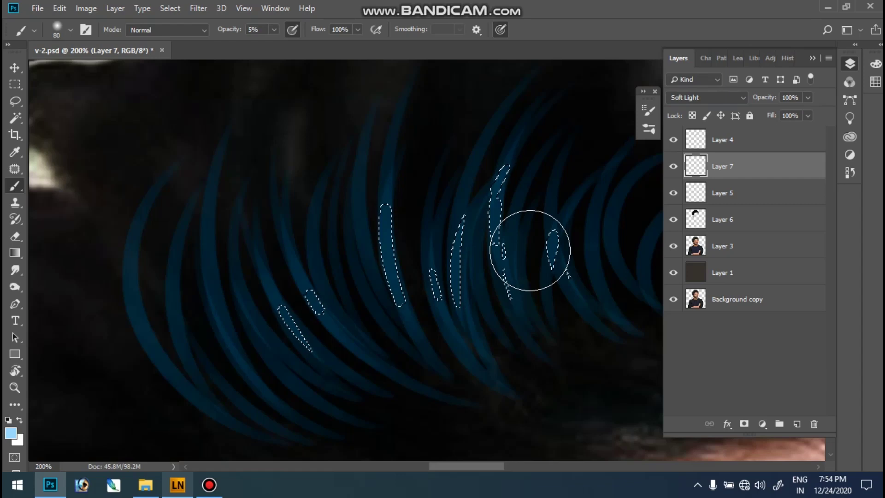
scroll(530, 251, down, 1)
scroll(530, 251, down, 1)
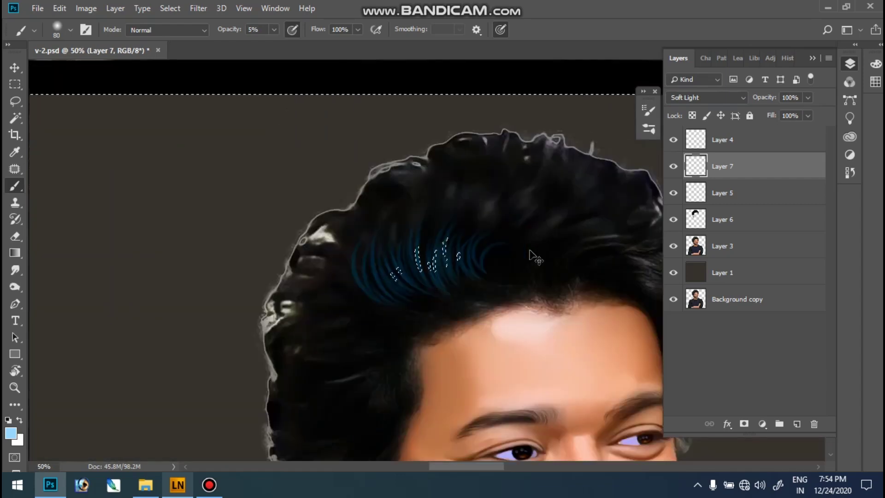
scroll(529, 251, down, 1)
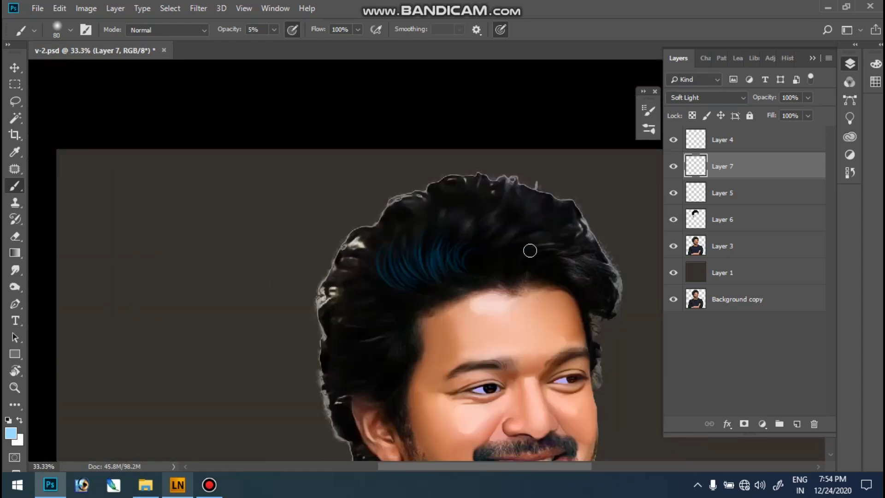
scroll(502, 249, up, 1)
scroll(499, 228, up, 1)
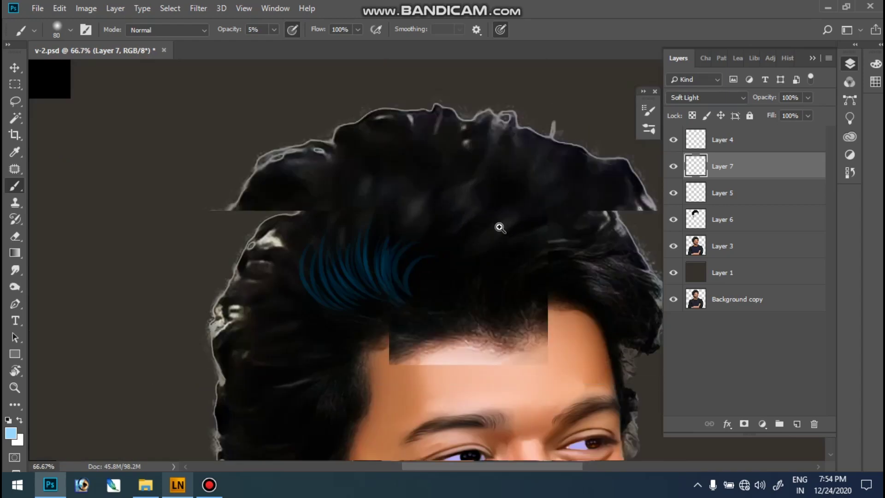
scroll(487, 243, up, 1)
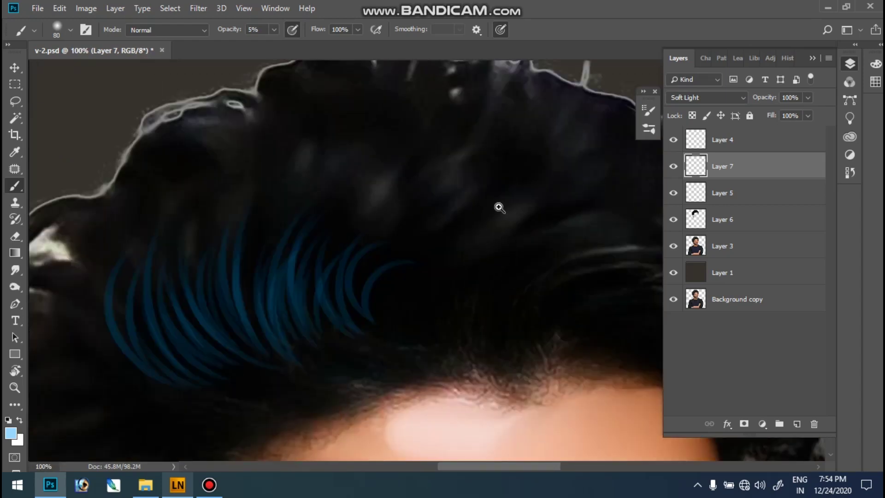
scroll(496, 229, up, 1)
click(745, 192)
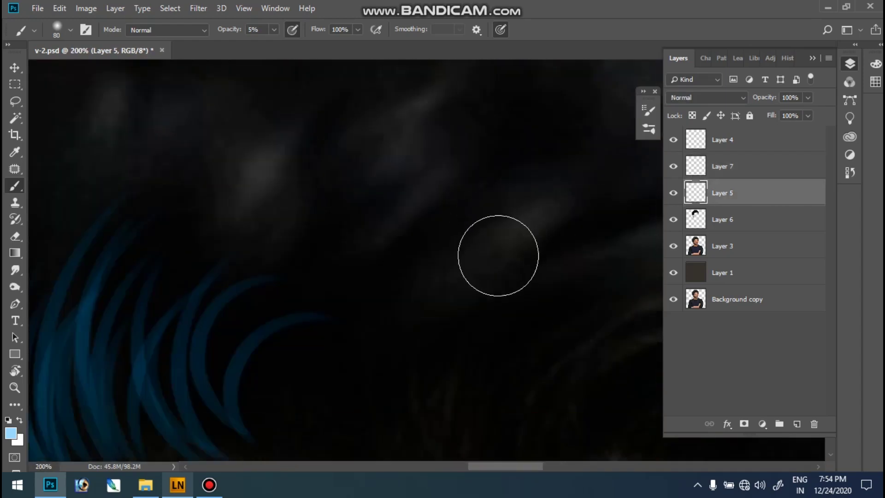
Make the brush fully hard again and shrink it to 25 px.
scroll(498, 255, down, 1)
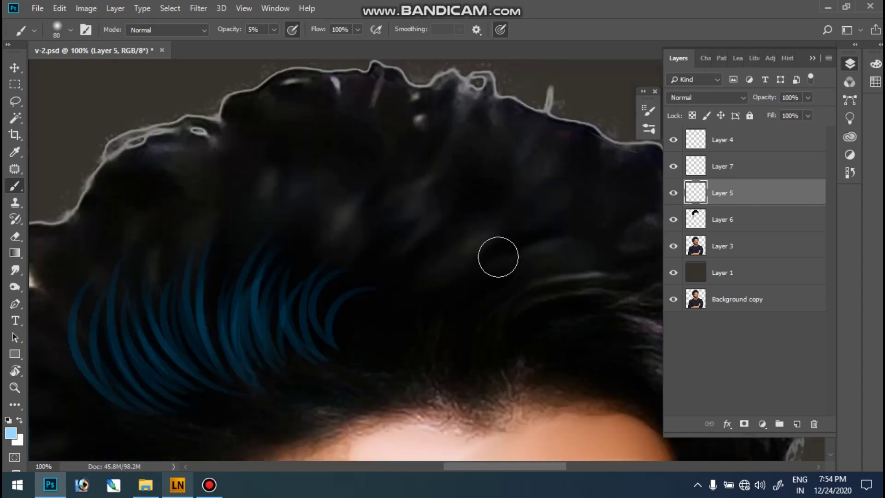
click(57, 28)
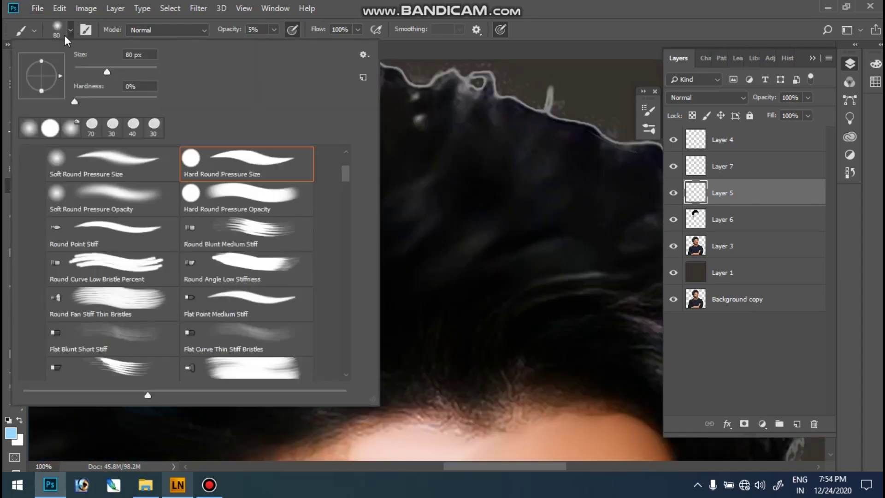
drag(103, 98, 340, 98)
click(593, 89)
key(bracketleft)
key(bracketleft)
key(bracketleft)
key(bracketleft)
key(bracketleft)
key(bracketleft)
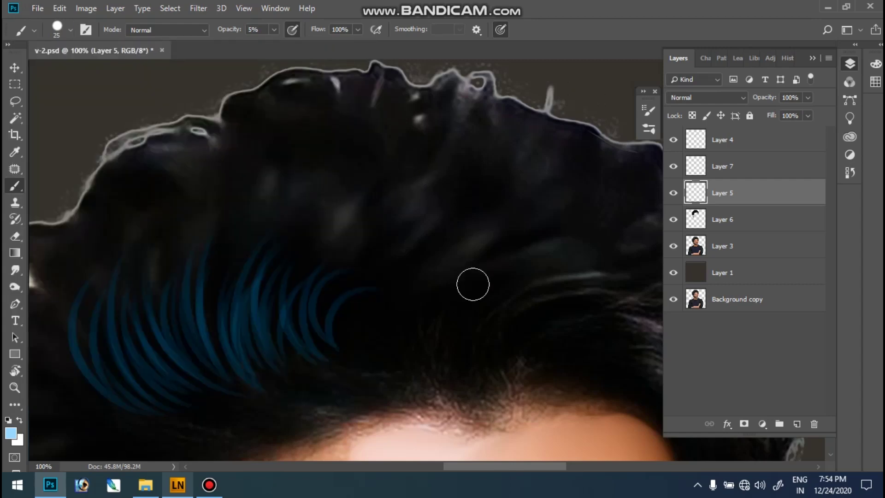
Bring the top of the hair into view and raise brush opacity back to 100%.
click(474, 285)
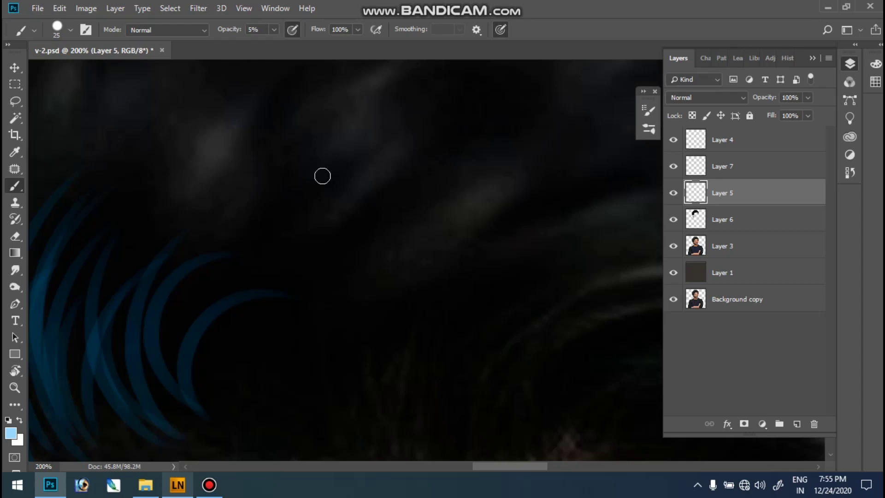
alt+click(323, 176)
drag(410, 293, 352, 257)
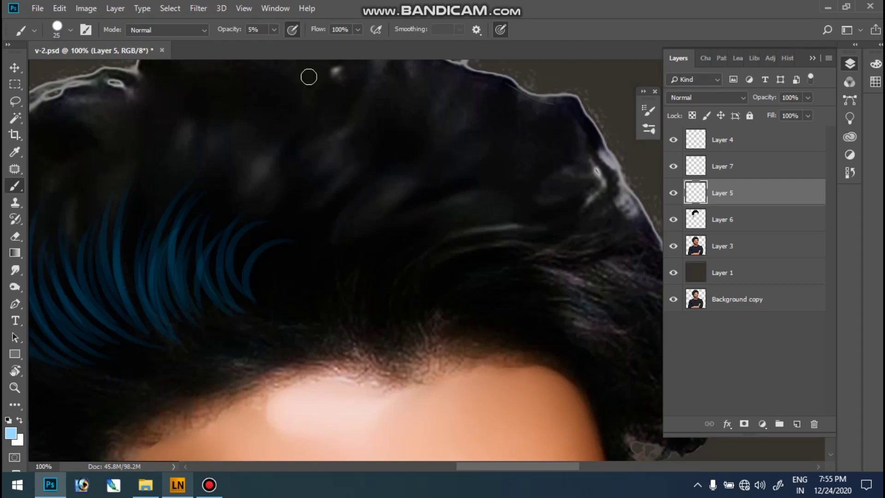
drag(275, 30, 391, 46)
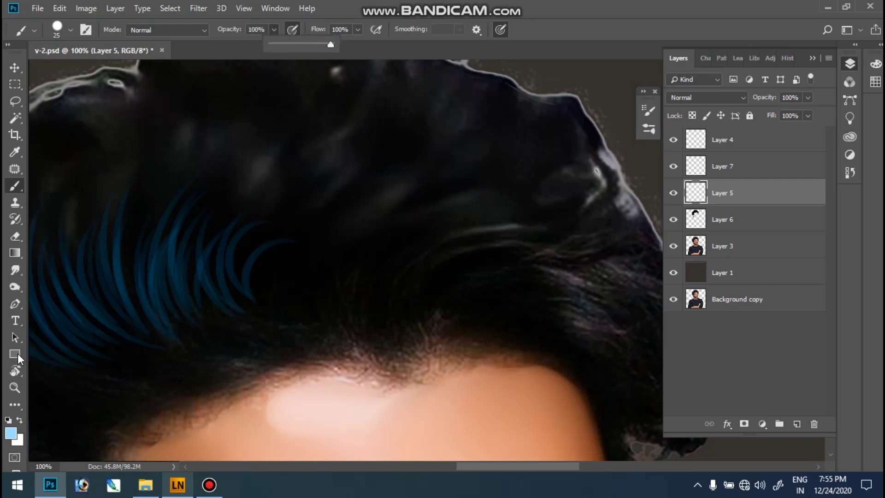
click(200, 276)
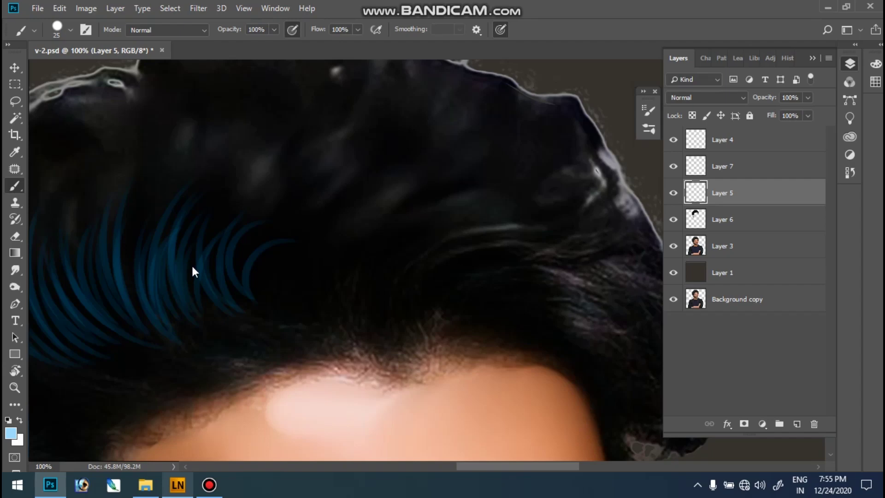
key(i)
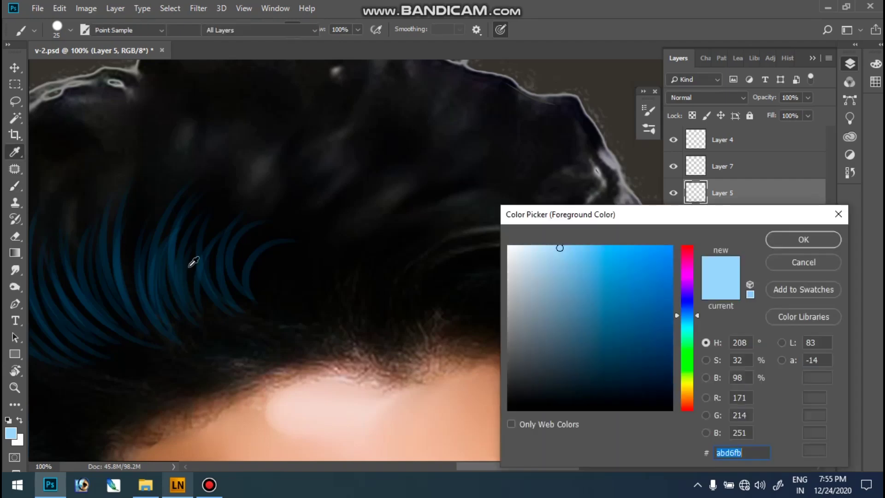
Set the foreground to muted blue 3c6081, sampled from the existing strands.
click(193, 262)
click(607, 331)
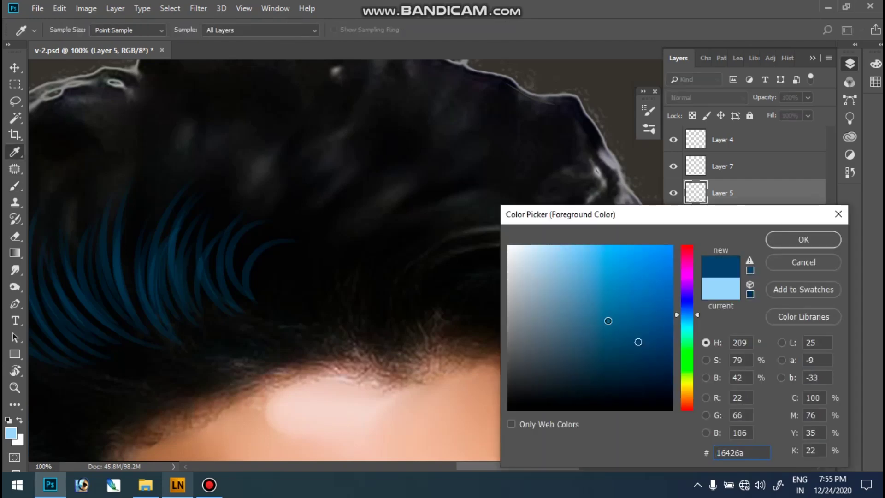
click(595, 326)
key(b)
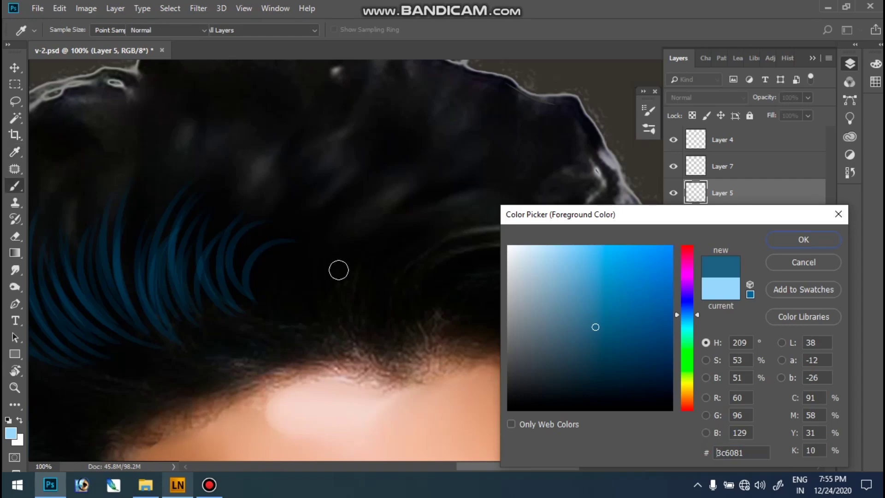
key(Return)
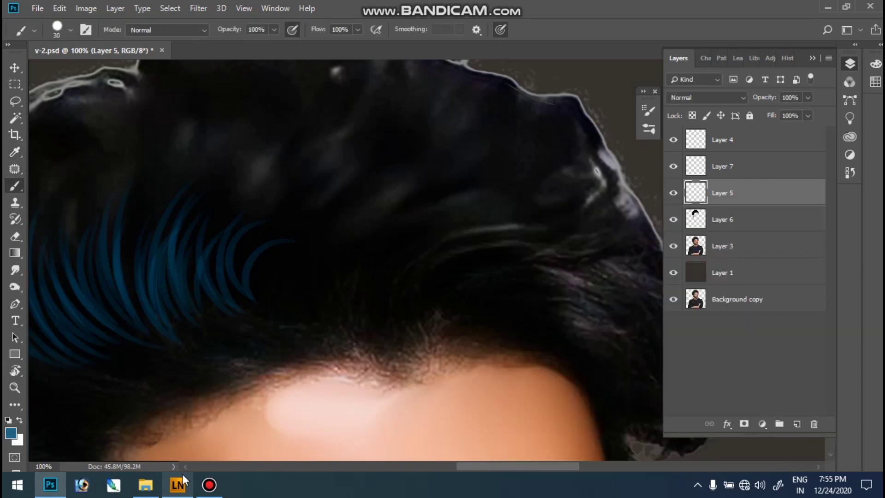
Undo a test stroke, toggle Lazy Nezumi, and paint a curved strand across the hair centre.
drag(306, 281, 411, 186)
key(ctrl+z)
key(alt+Tab)
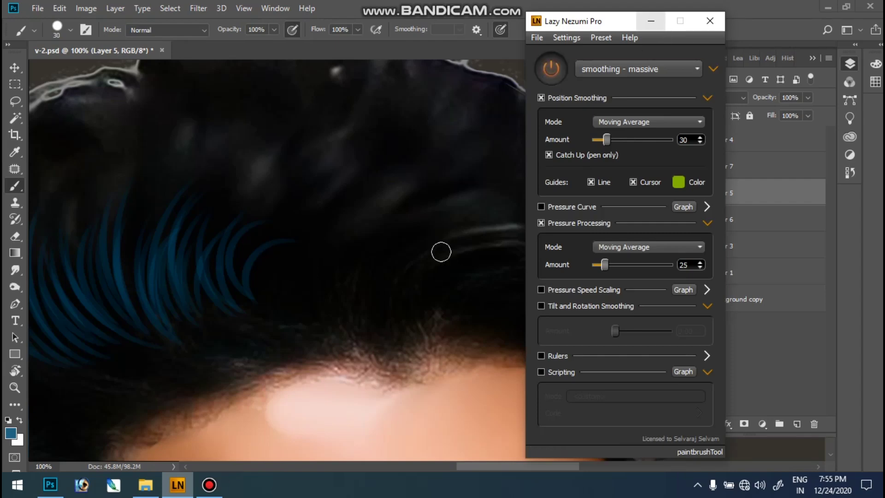
key(alt+Tab)
drag(300, 293, 363, 252)
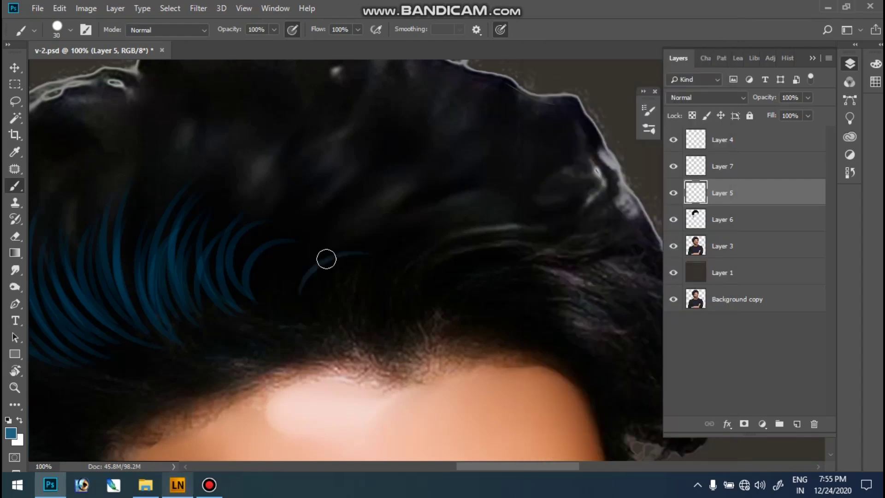
Add curved blue strands between, above and higher than the central arcs.
drag(309, 275, 387, 212)
drag(302, 276, 389, 226)
drag(307, 233, 371, 198)
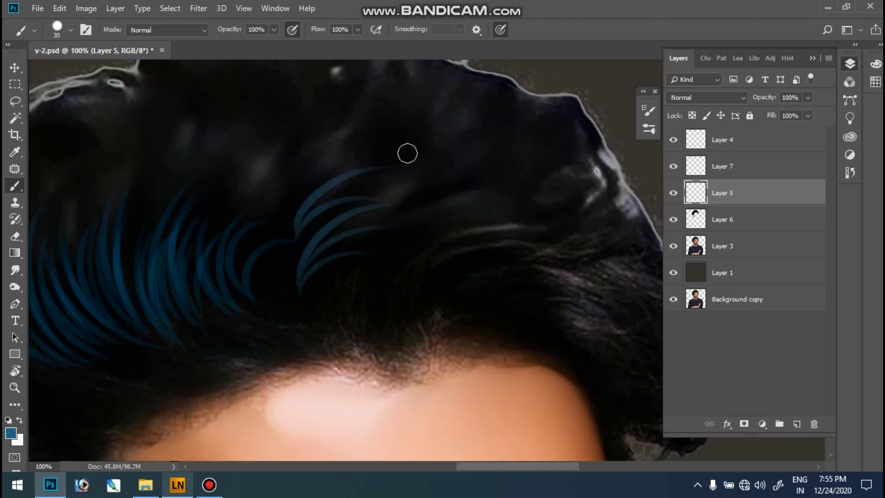
drag(357, 155, 285, 224)
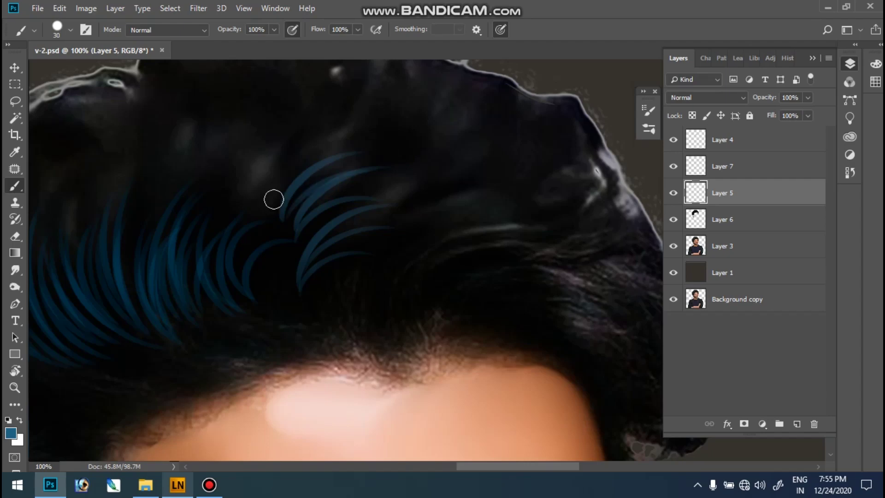
drag(261, 206, 310, 126)
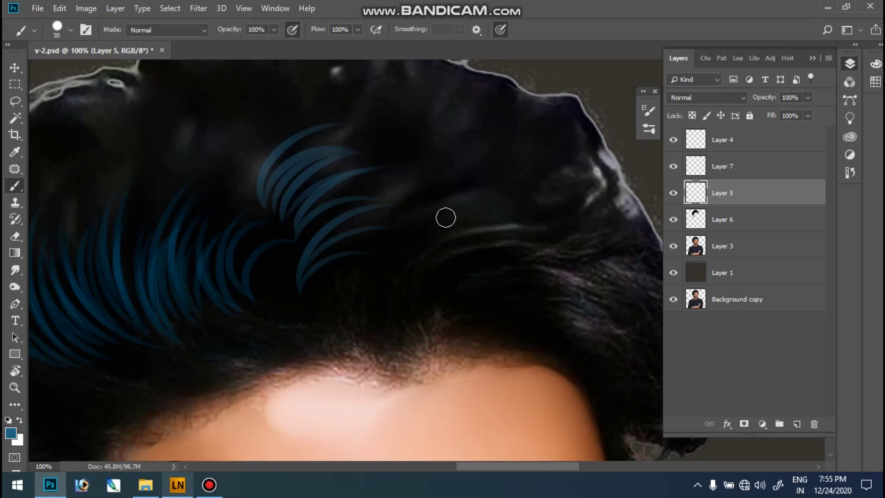
Paint a cluster of strands further right plus short strands toward the hairline.
drag(391, 251, 526, 227)
mouse_move(406, 307)
mouse_down()
mouse_move(516, 246)
mouse_move(443, 249)
mouse_move(503, 233)
mouse_up()
mouse_move(473, 203)
mouse_down()
mouse_move(376, 253)
mouse_move(477, 203)
mouse_up()
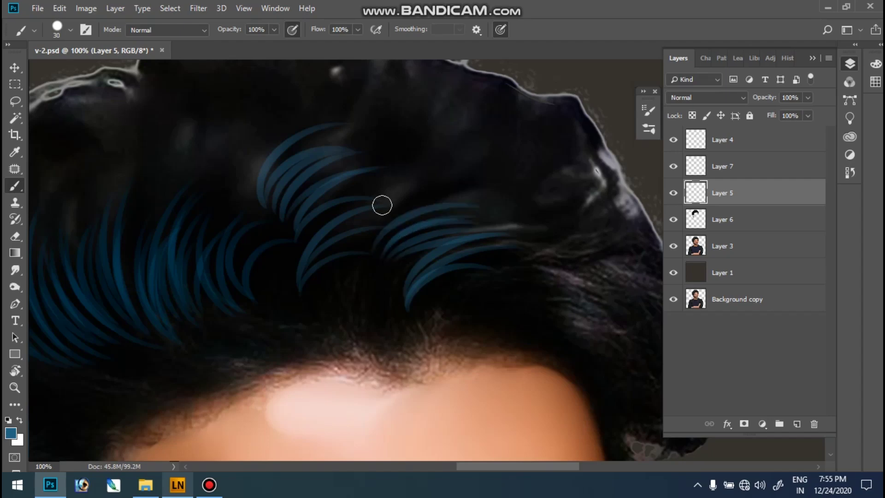
drag(397, 274, 512, 216)
key(ctrl+z)
key(ctrl+shift+z)
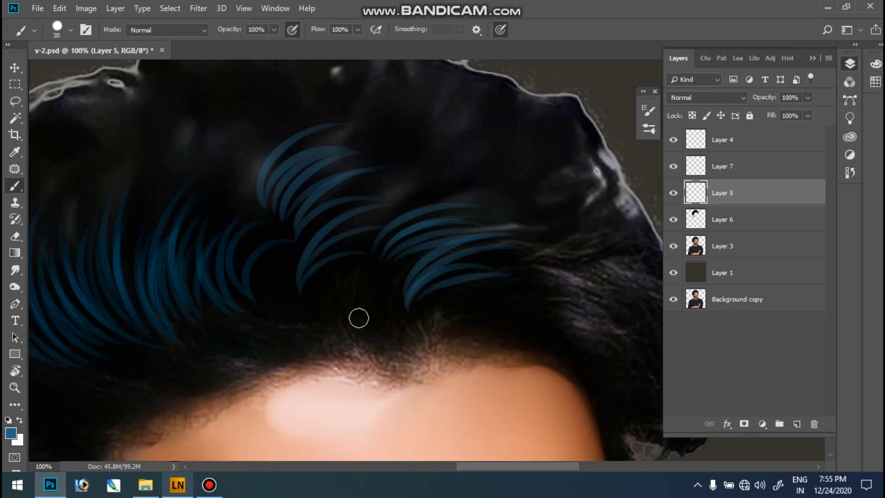
drag(392, 255, 358, 307)
drag(362, 256, 347, 308)
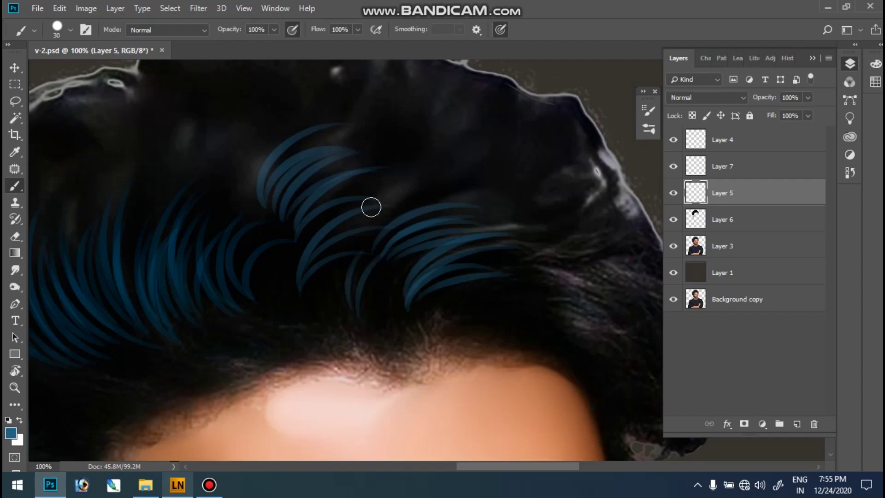
key(ctrl+0)
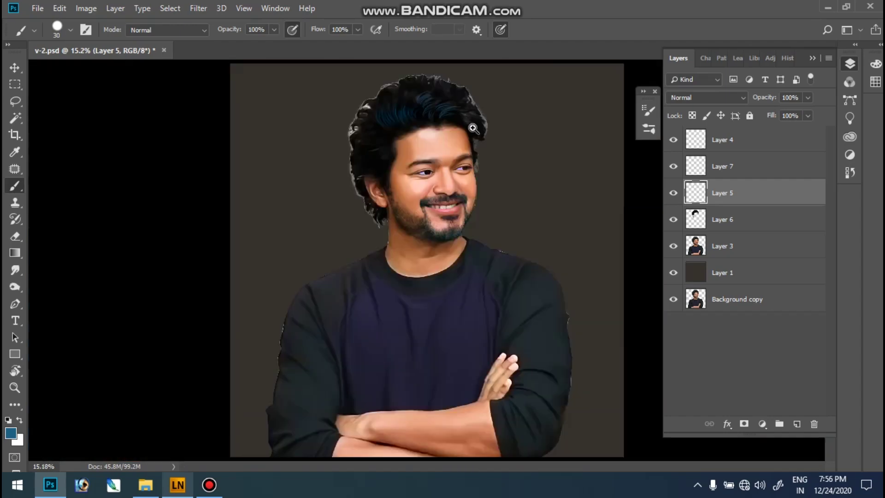
click(419, 106)
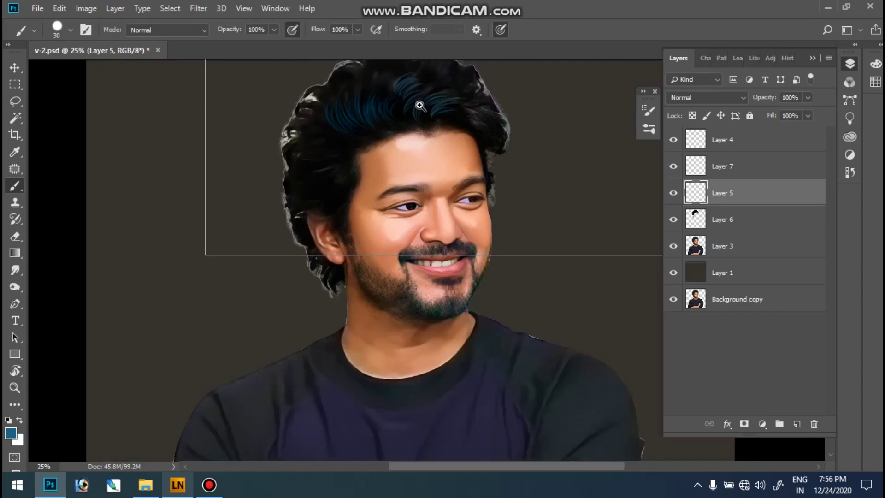
click(420, 106)
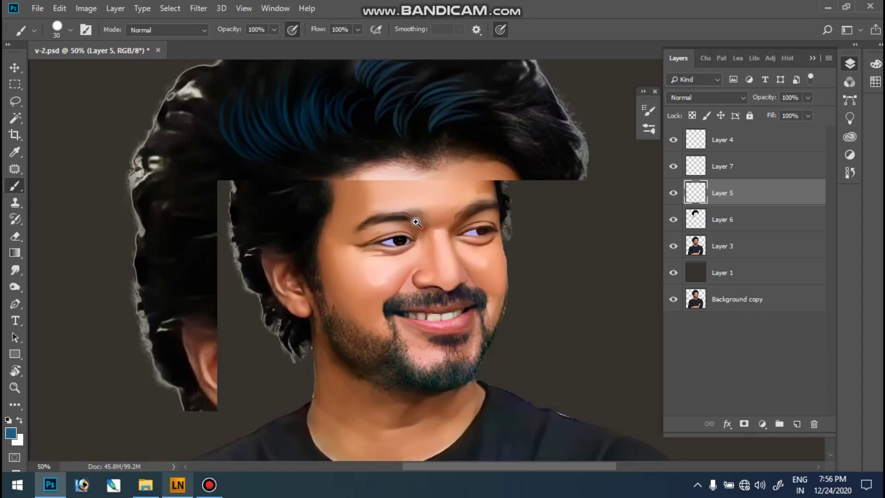
scroll(416, 222, up, 3)
scroll(416, 222, up, 1)
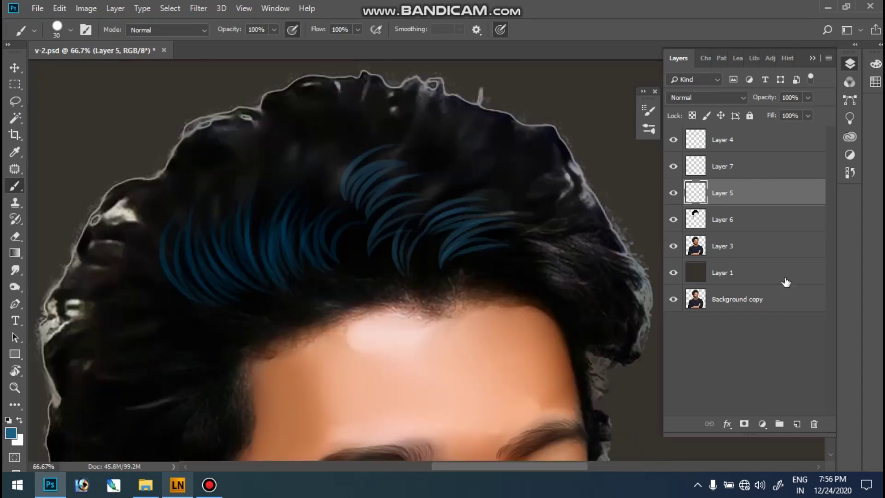
key(alt+bracketleft)
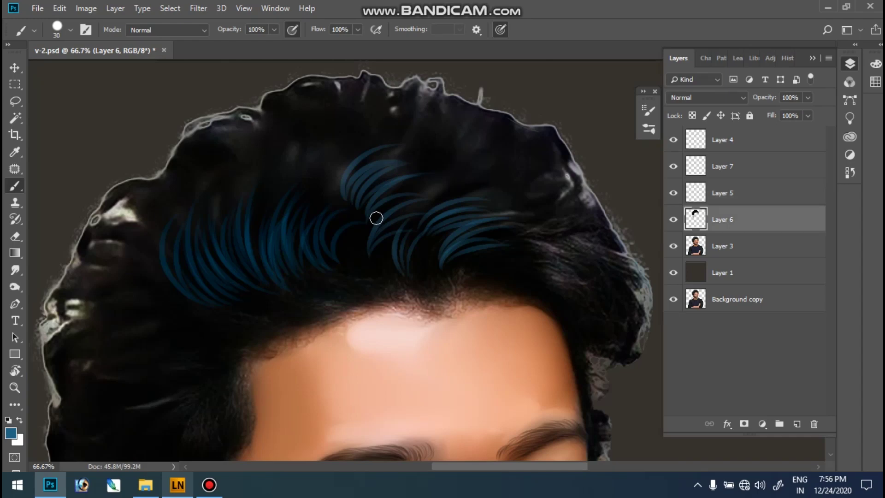
Burn Layer 6's hair darker around the left strands with a 250 px, 66% Midtones Burn brush.
key(o)
key(bracketright)
key(bracketright)
key(bracketright)
key(bracketright)
key(bracketright)
key(bracketright)
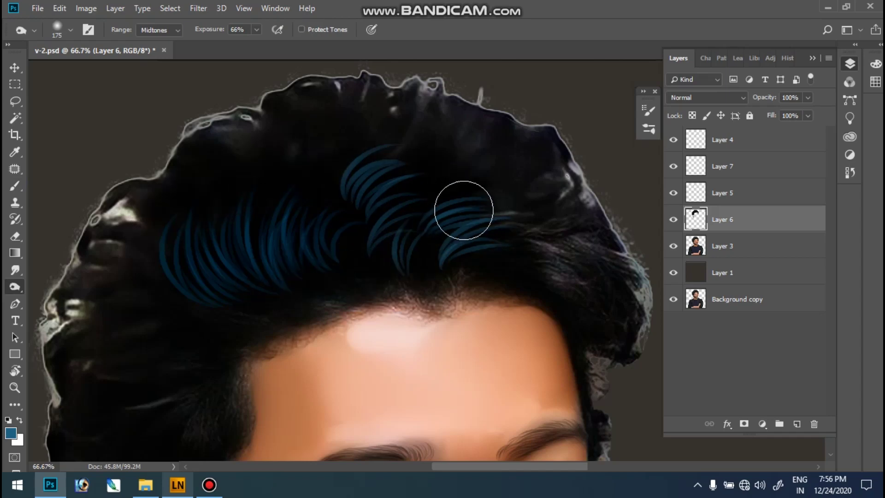
key(bracketleft)
key(bracketleft)
key(bracketleft)
key(bracketright)
key(bracketright)
key(bracketright)
key(bracketright)
drag(170, 282, 267, 240)
key(bracketleft)
key(bracketleft)
key(bracketleft)
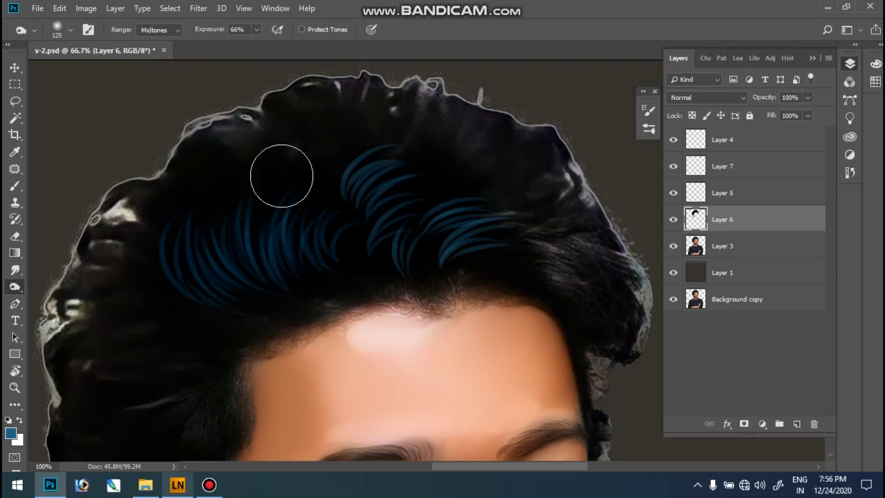
click(282, 176)
Return to the Brush on Layer 5 and paint curved blue strands across the upper-left hair.
key(b)
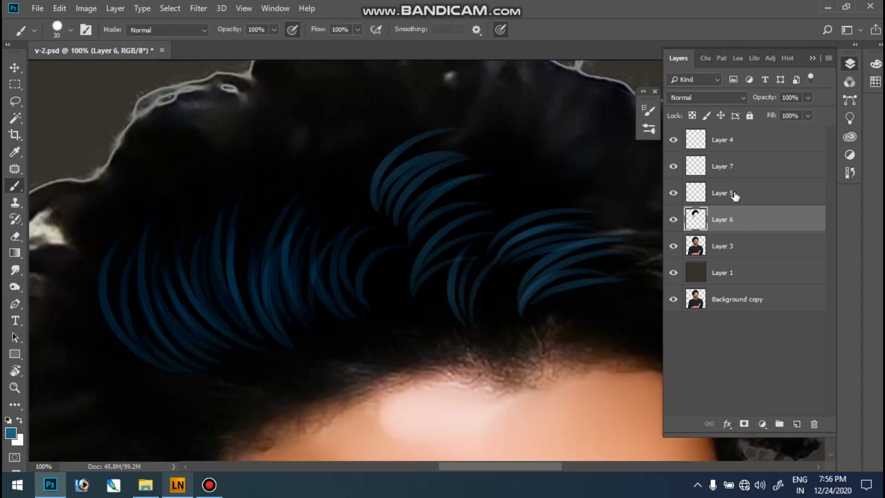
click(735, 196)
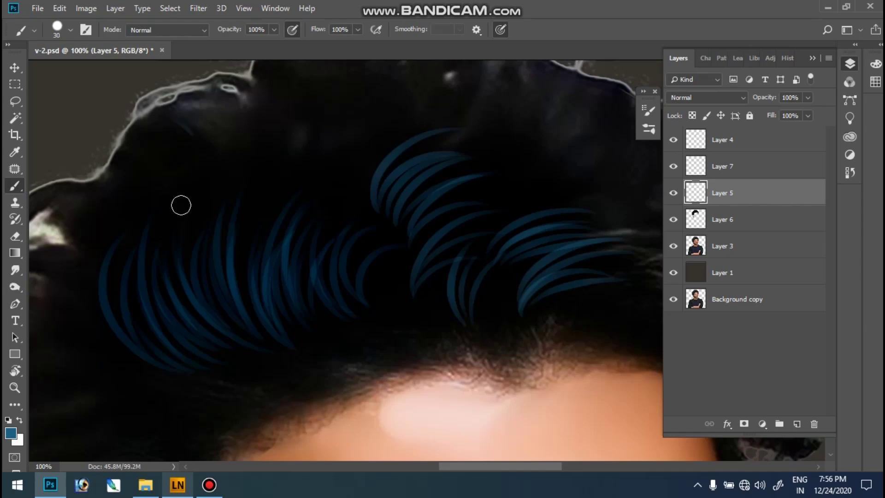
drag(164, 114, 215, 192)
mouse_move(185, 114)
mouse_down()
mouse_move(225, 182)
mouse_move(233, 177)
mouse_up()
mouse_move(216, 108)
mouse_down()
mouse_move(246, 185)
mouse_move(271, 161)
mouse_up()
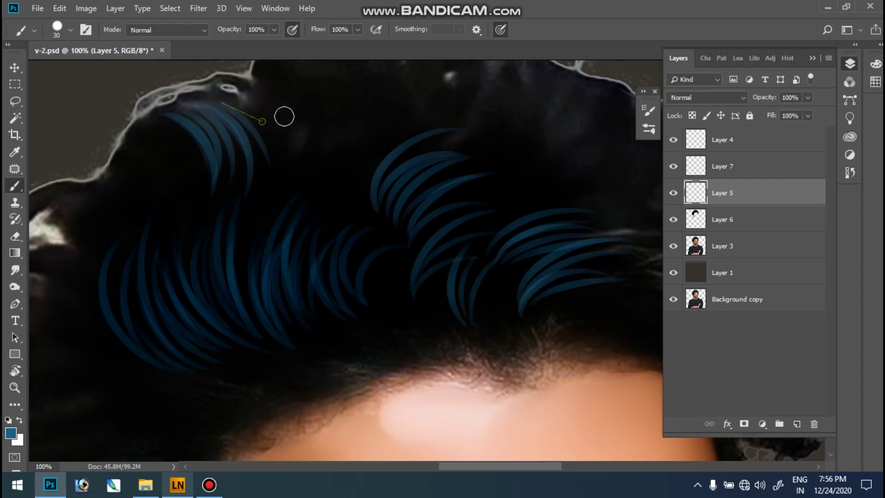
drag(279, 113, 264, 203)
mouse_move(263, 99)
mouse_down()
mouse_move(259, 196)
mouse_move(252, 194)
mouse_up()
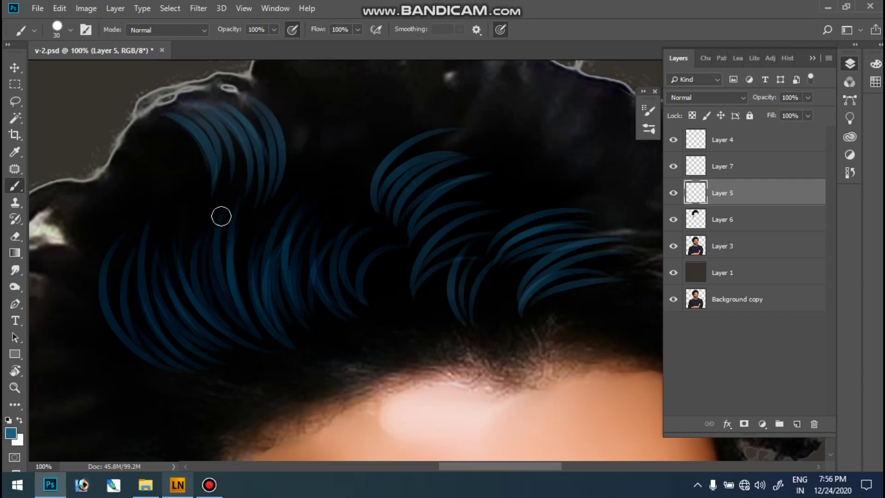
Try curved blue strands near the top of the hair, undoing the ones that miss.
drag(299, 164, 315, 107)
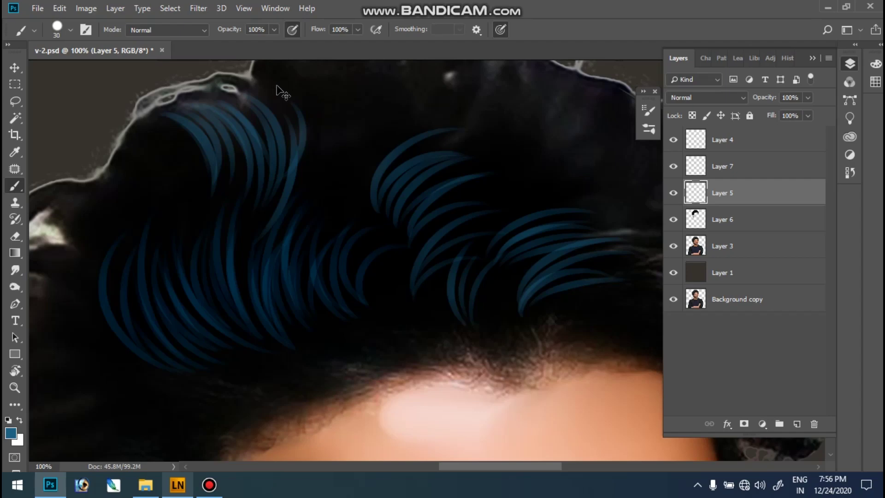
key(ctrl+z)
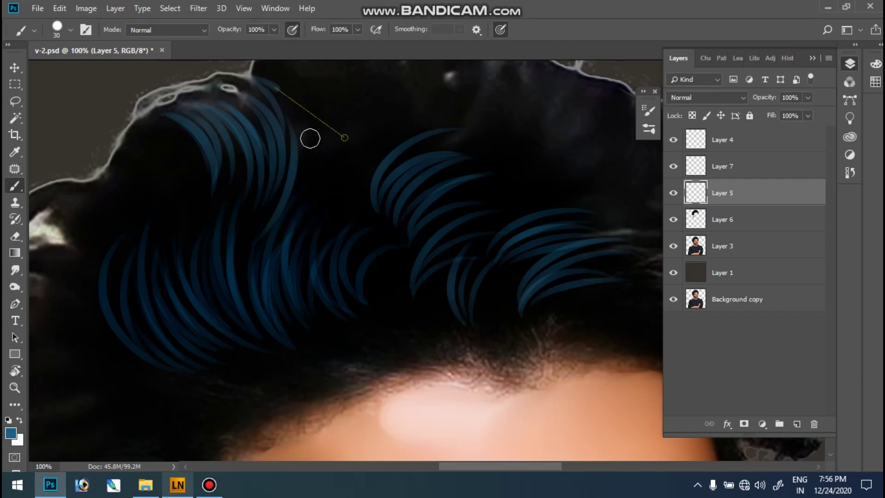
scroll(312, 175, up, 3)
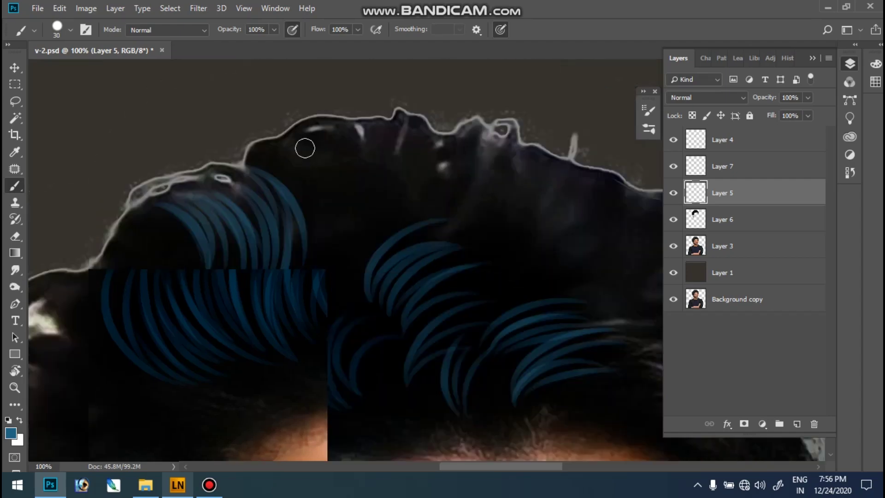
mouse_move(302, 209)
mouse_down()
mouse_move(296, 156)
mouse_move(324, 212)
mouse_move(319, 128)
mouse_up()
key(ctrl+z)
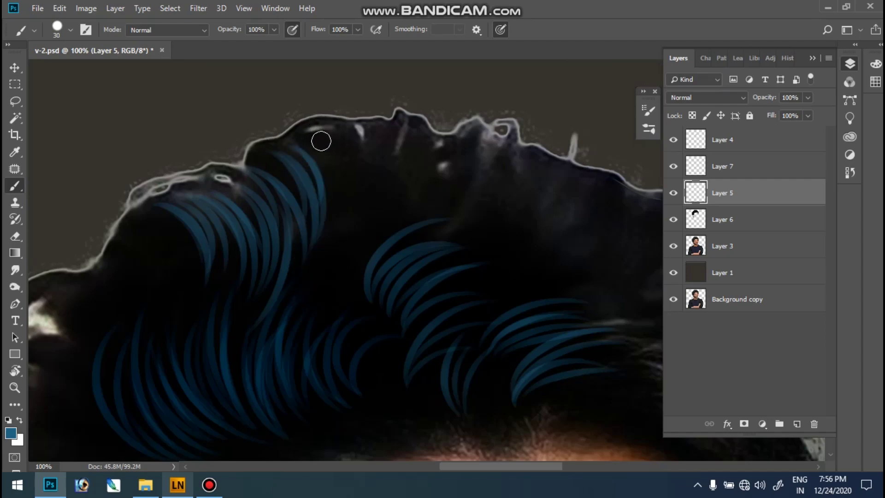
mouse_move(327, 182)
mouse_down()
mouse_move(311, 125)
mouse_move(350, 195)
mouse_up()
key(ctrl+z)
Paint several curved blue strands sweeping across the upper middle of the hair.
drag(418, 220, 345, 286)
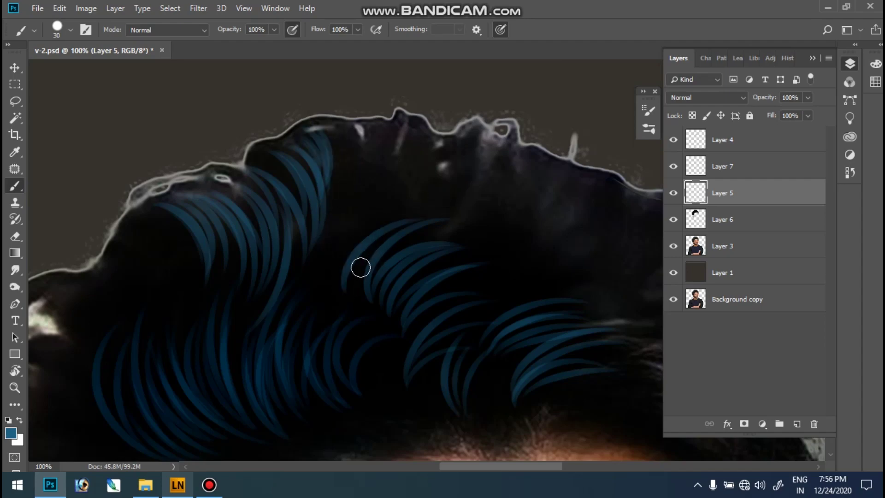
mouse_move(456, 216)
mouse_down()
mouse_move(357, 258)
mouse_move(348, 244)
mouse_up()
drag(434, 214, 332, 245)
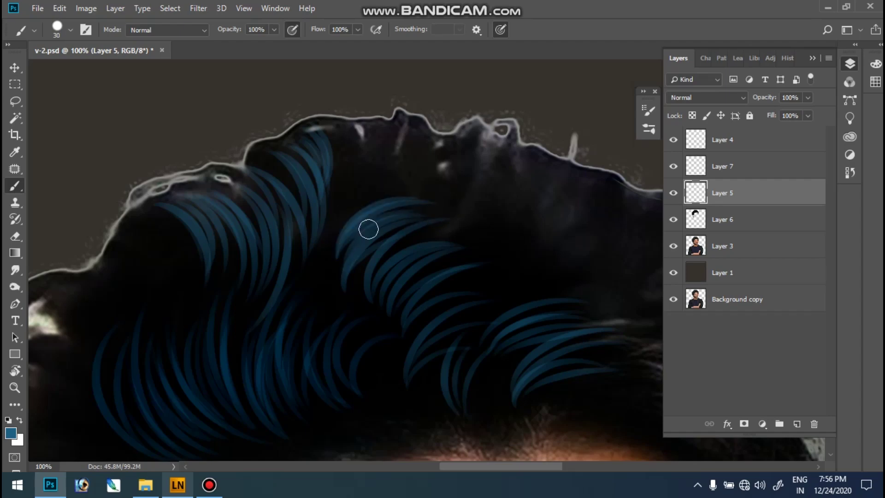
drag(448, 189, 331, 253)
drag(436, 192, 332, 230)
Add dense blue strands reaching up to the top hairline.
drag(418, 124, 359, 170)
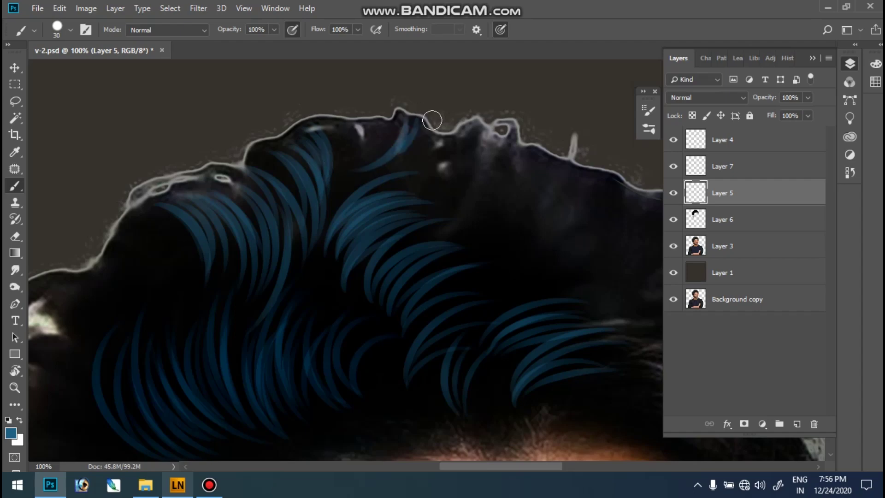
mouse_move(428, 118)
mouse_down()
mouse_move(346, 177)
mouse_move(369, 191)
mouse_up()
mouse_move(457, 136)
mouse_down()
mouse_move(350, 170)
mouse_move(390, 184)
mouse_up()
drag(374, 126, 339, 172)
mouse_move(401, 121)
mouse_down()
mouse_move(344, 184)
mouse_move(337, 172)
mouse_up()
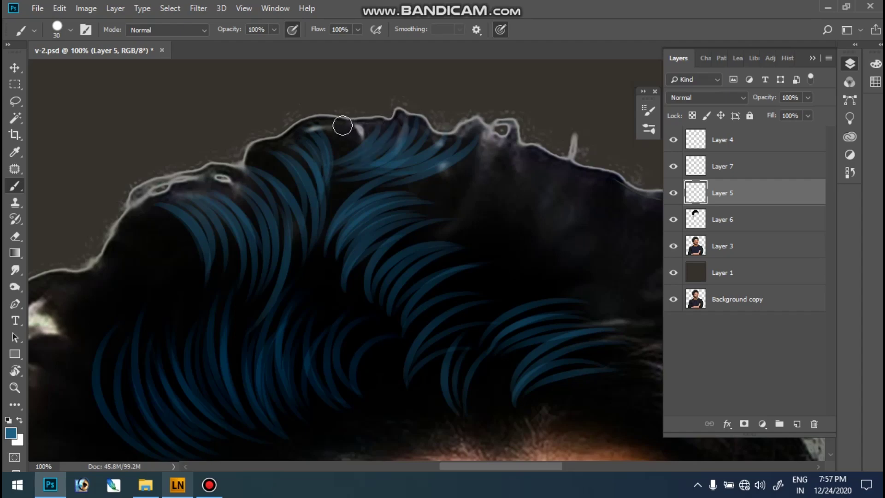
mouse_move(353, 121)
mouse_down()
mouse_move(328, 152)
mouse_move(339, 186)
mouse_move(328, 161)
mouse_move(332, 183)
mouse_up()
key(ctrl+minus)
key(ctrl+minus)
key(ctrl+minus)
key(ctrl+minus)
key(ctrl+minus)
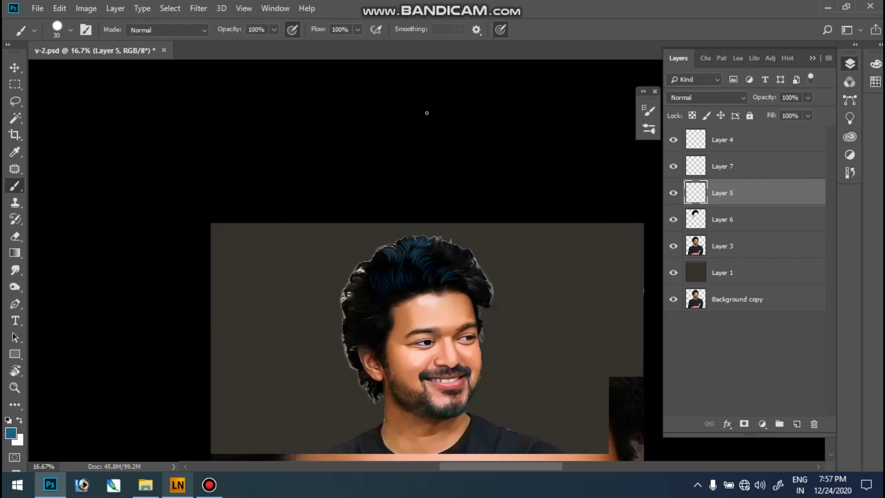
Zoom in on the upper hair and paint curved blue strands on the upper-left crown.
click(461, 317)
click(401, 233)
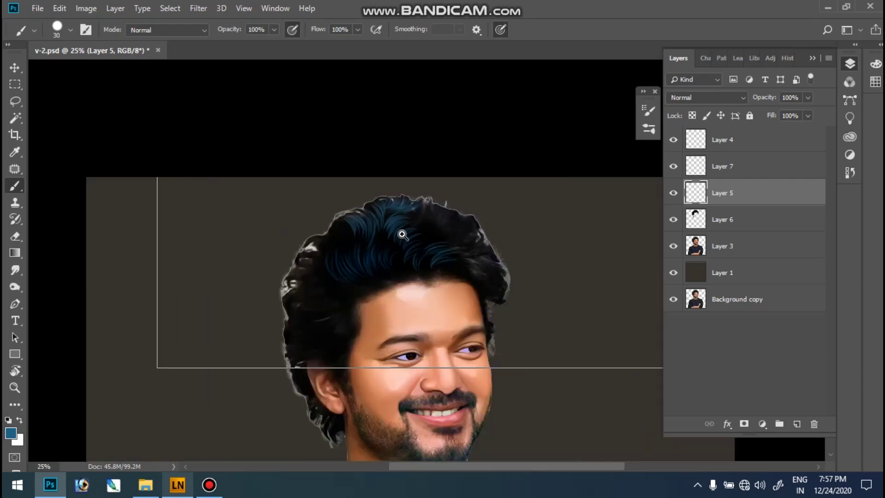
click(365, 229)
click(363, 230)
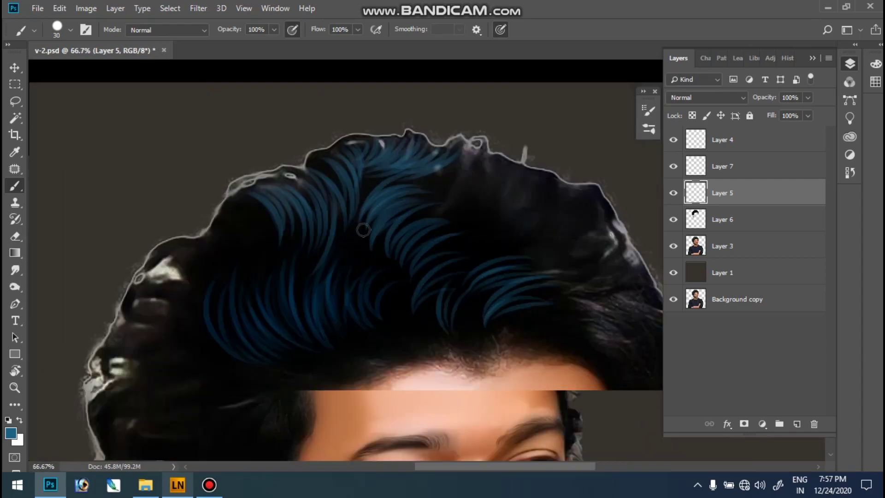
scroll(258, 237, up, 1)
drag(202, 217, 242, 247)
drag(274, 284, 233, 203)
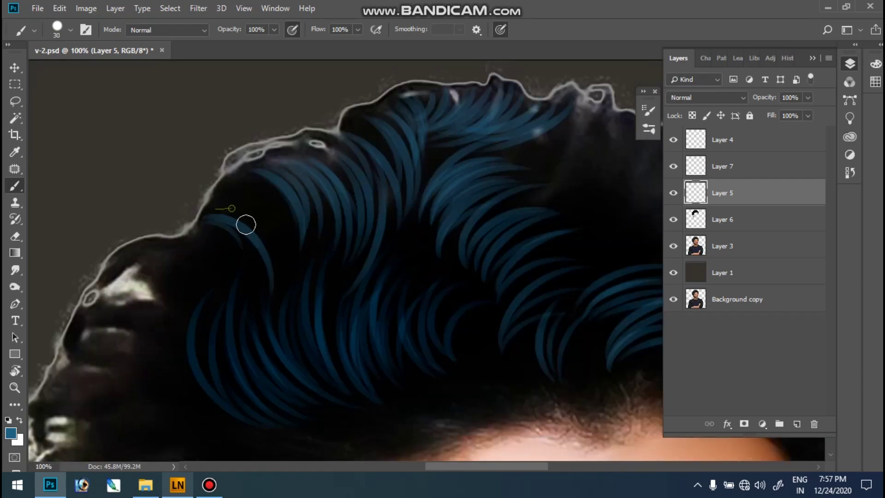
drag(272, 286, 231, 203)
mouse_move(261, 272)
mouse_down()
mouse_move(241, 208)
mouse_move(221, 183)
mouse_up()
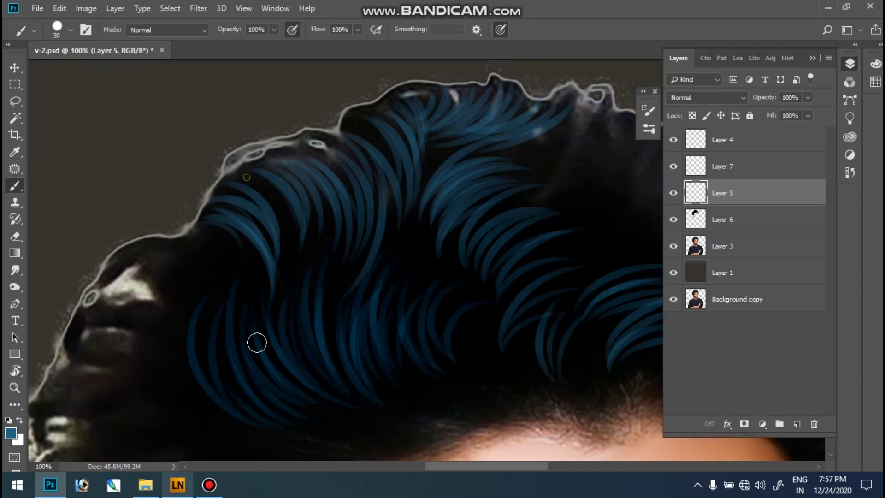
drag(277, 268, 284, 210)
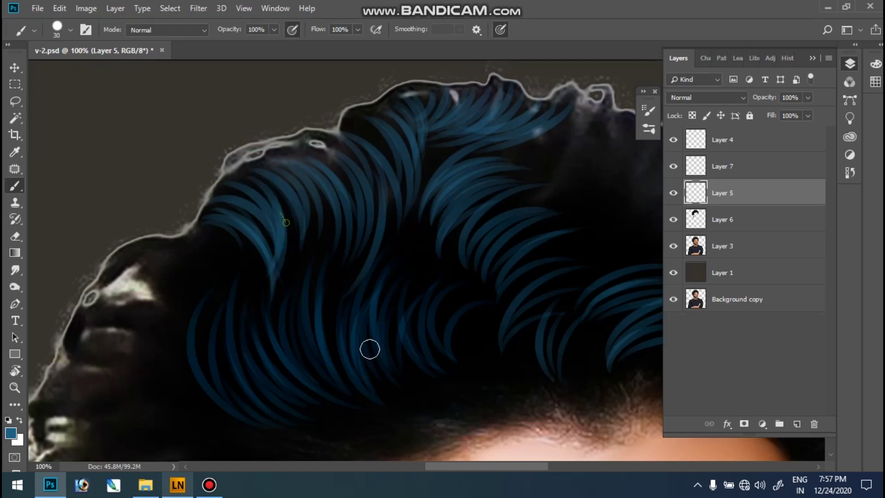
Try long blue strands on the left hair and undo them all.
drag(303, 359, 288, 219)
key(ctrl+z)
key(ctrl+z)
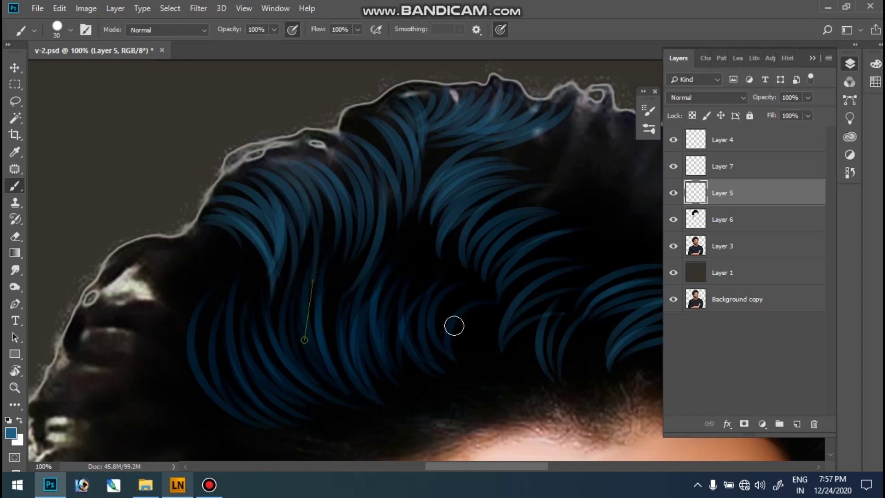
drag(318, 186, 341, 301)
key(ctrl+z)
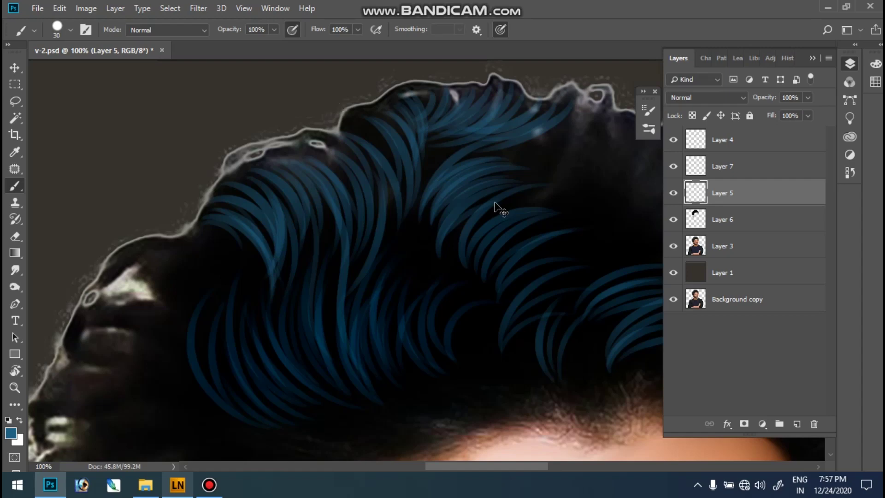
key(ctrl+z)
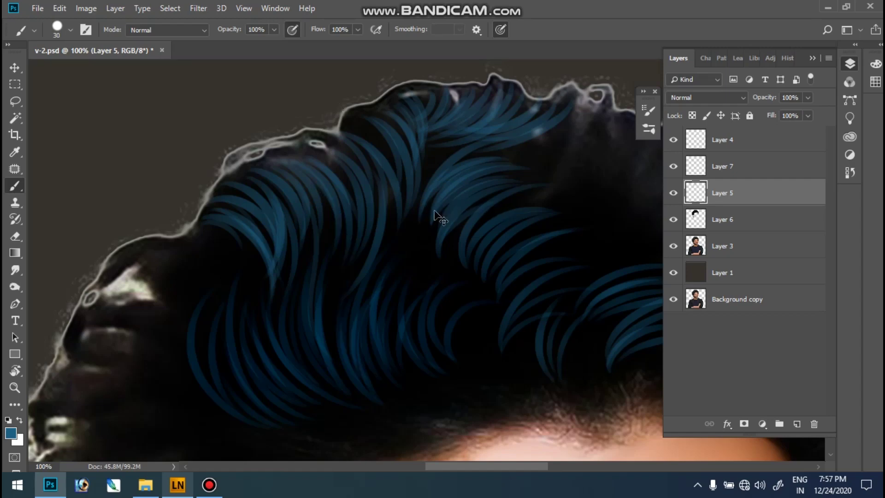
scroll(438, 217, down, 2)
scroll(438, 217, down, 1)
scroll(431, 320, up, 2)
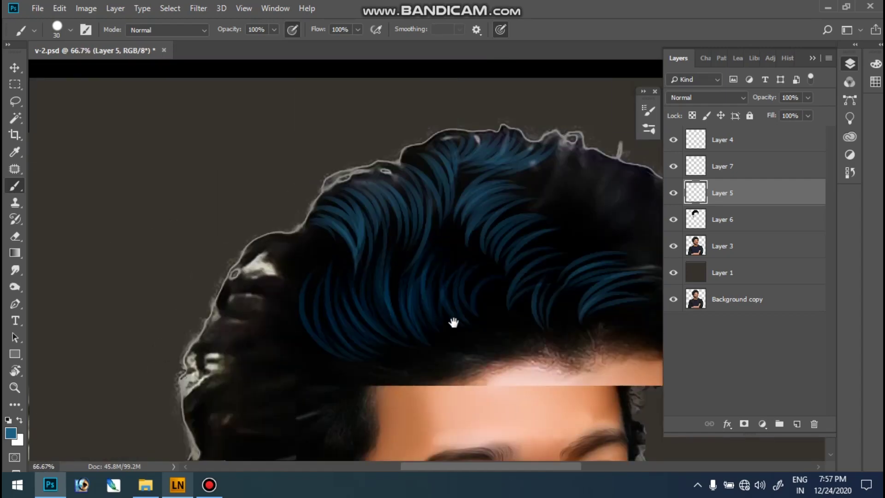
Paint curved blue strands on the crown toward the top edge, undoing then restoring the last one.
scroll(474, 317, up, 1)
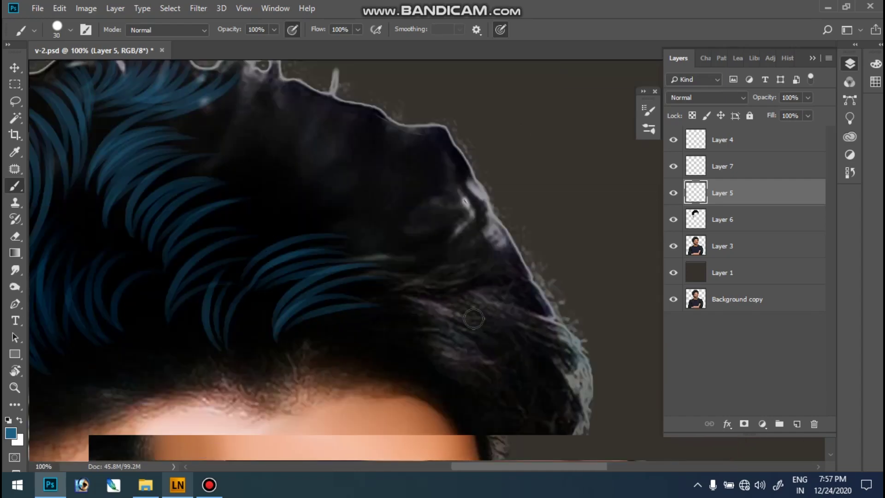
drag(278, 95, 250, 133)
mouse_move(287, 98)
mouse_down()
mouse_move(241, 158)
mouse_move(288, 99)
mouse_up()
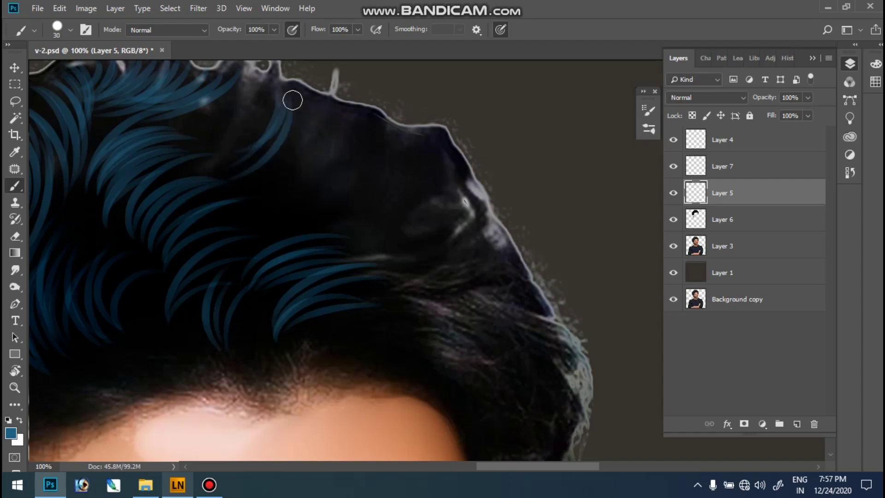
drag(253, 182, 308, 102)
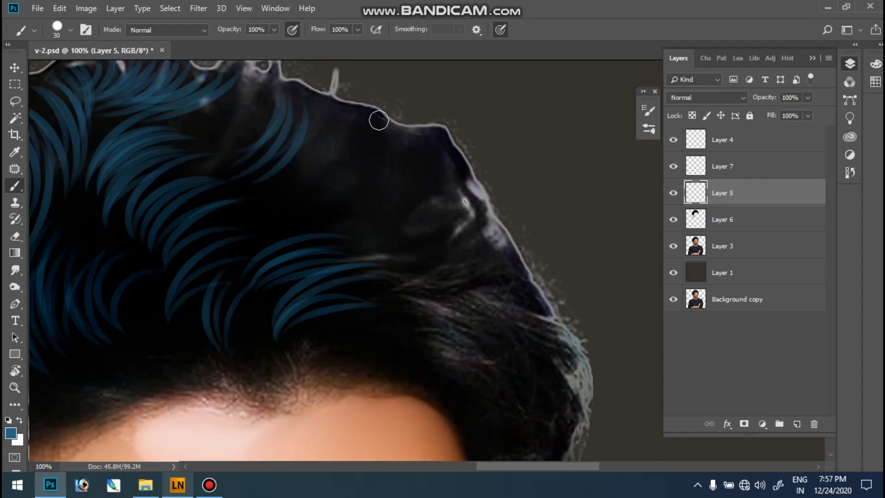
drag(312, 202, 364, 113)
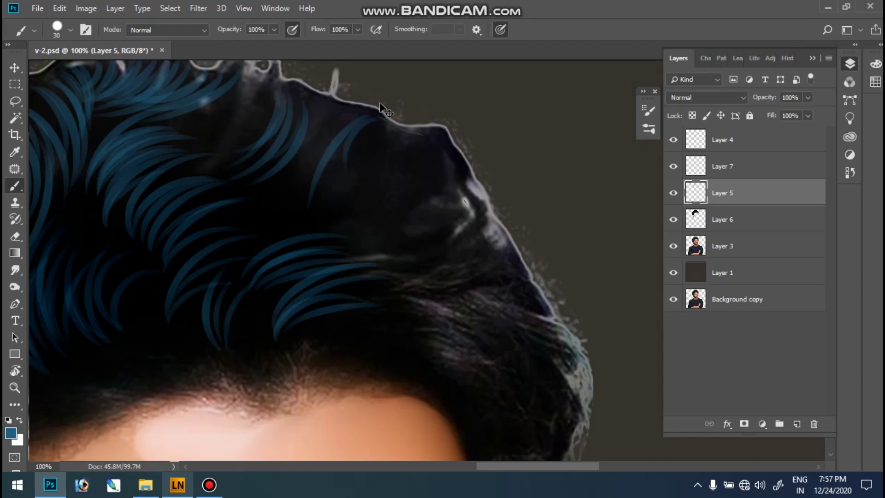
key(ctrl+z)
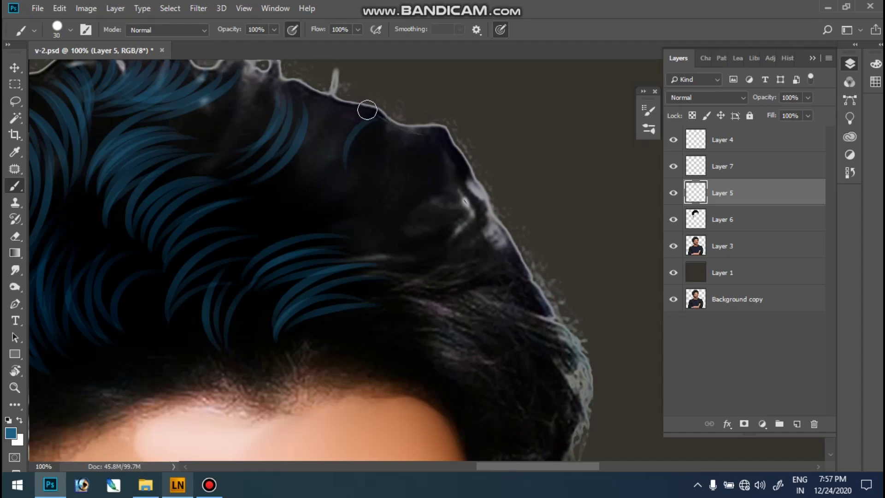
key(ctrl+shift+z)
Add several curved blue strands across the right side of the hair.
drag(318, 189, 362, 113)
drag(296, 199, 343, 113)
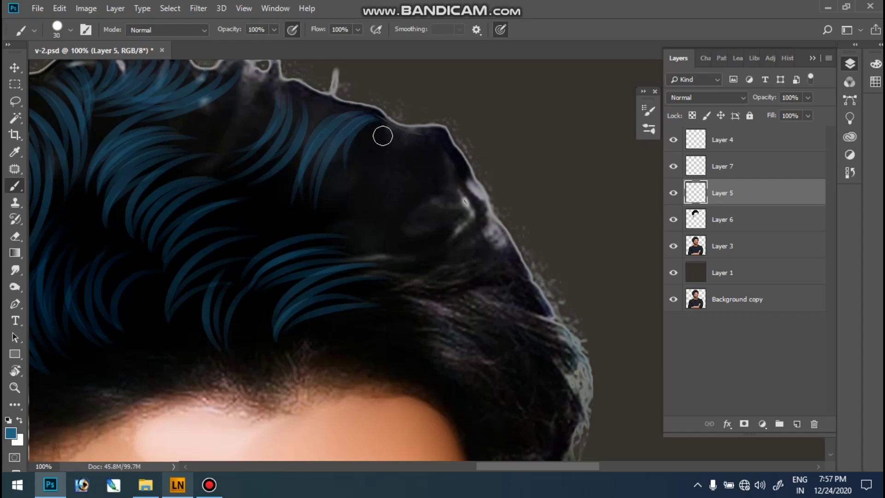
mouse_move(364, 205)
mouse_down()
mouse_move(406, 159)
mouse_move(383, 198)
mouse_move(437, 158)
mouse_up()
drag(376, 242, 421, 158)
drag(392, 205, 421, 147)
drag(380, 231, 431, 151)
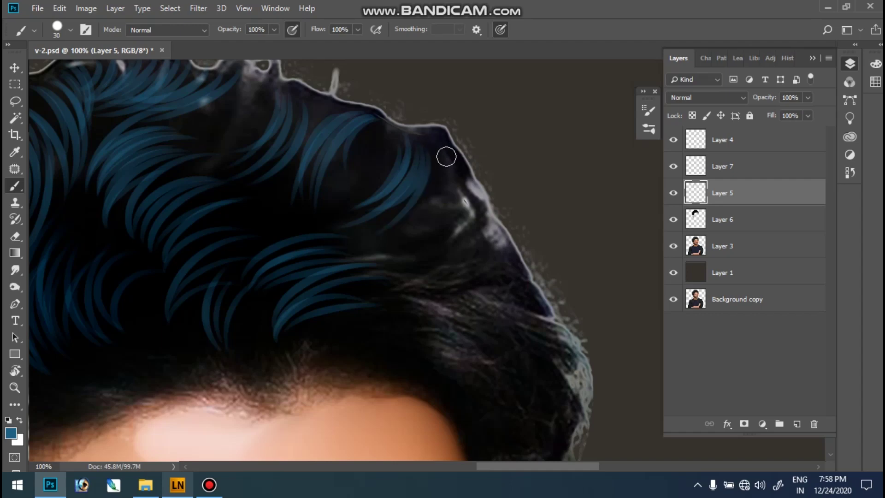
drag(376, 231, 450, 154)
Layer more blue strands lower on the right and in the upper right hair.
drag(364, 267, 434, 157)
drag(427, 212, 454, 163)
drag(374, 244, 428, 212)
drag(433, 258, 454, 175)
drag(387, 258, 452, 191)
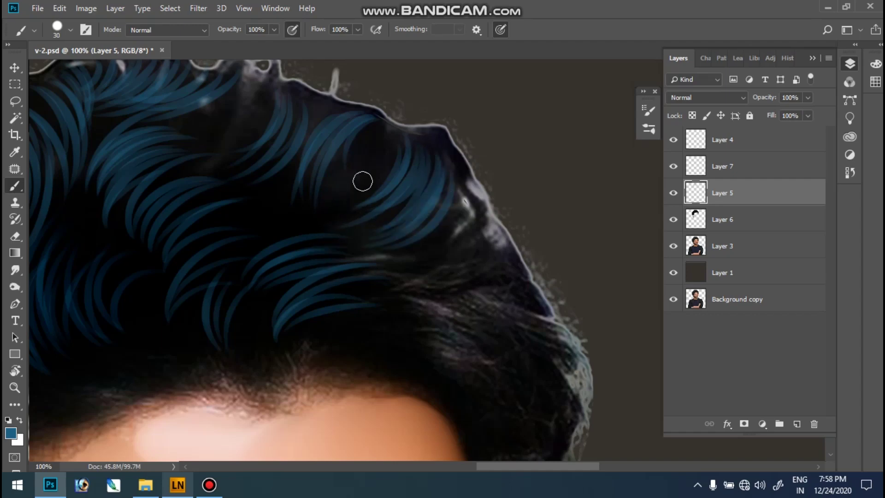
mouse_move(395, 148)
mouse_down()
mouse_move(356, 146)
mouse_move(275, 186)
mouse_up()
drag(332, 169, 381, 120)
Extend curved blue strands down the right side to the hair's outer edge, removing the lowest one.
drag(408, 262, 445, 171)
mouse_move(435, 228)
mouse_down()
mouse_move(381, 270)
mouse_move(424, 233)
mouse_up()
drag(399, 269, 466, 179)
drag(393, 291, 461, 290)
key(ctrl+z)
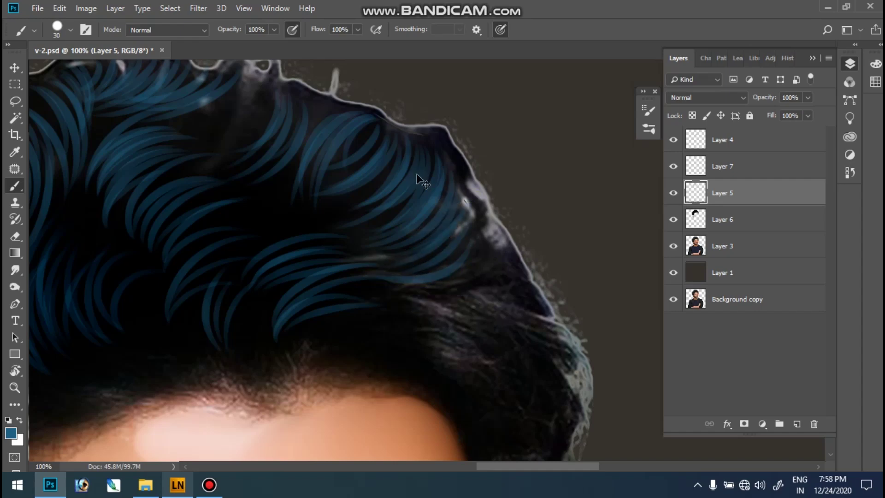
key(ctrl+0)
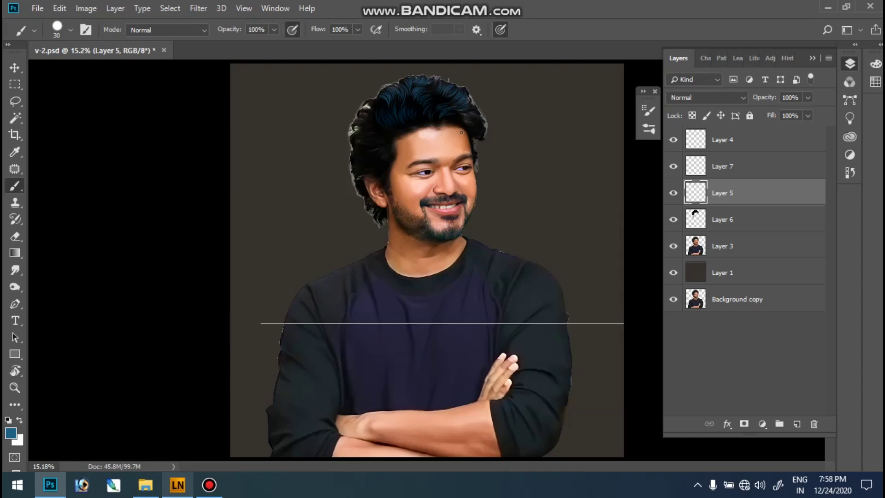
Zoom into the right hair and paint five blue strands curving down toward the temple.
click(469, 99)
drag(468, 98, 518, 190)
click(533, 190)
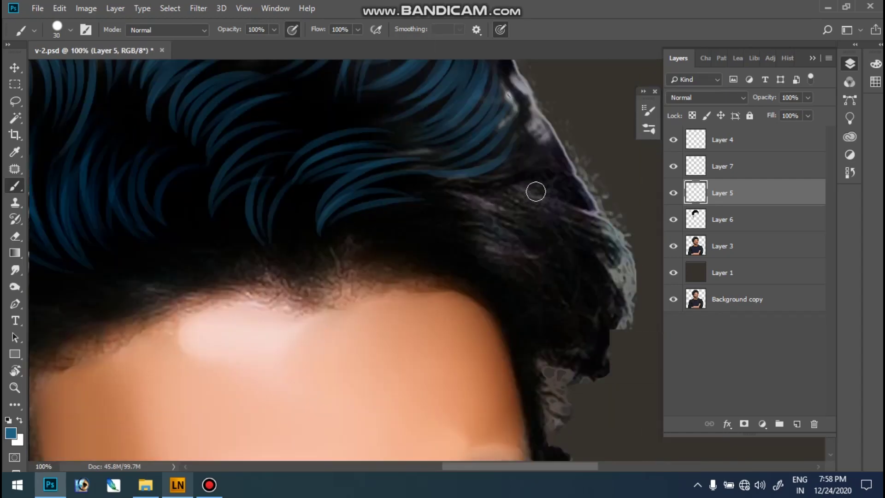
drag(457, 236, 507, 279)
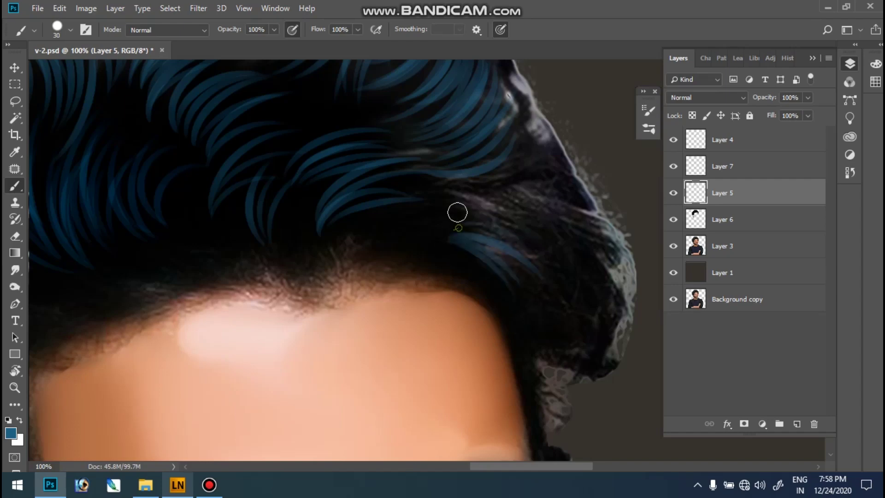
drag(454, 220, 530, 266)
mouse_move(472, 207)
mouse_down()
mouse_move(498, 215)
mouse_move(571, 318)
mouse_up()
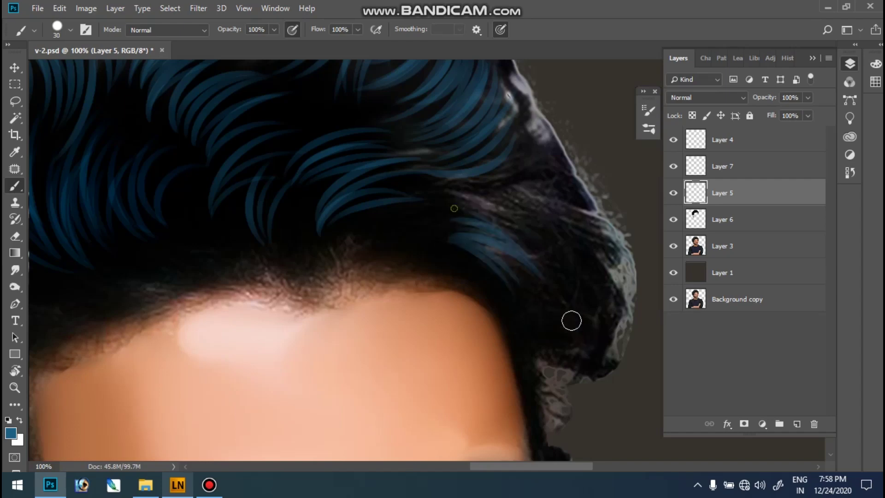
drag(463, 206, 534, 227)
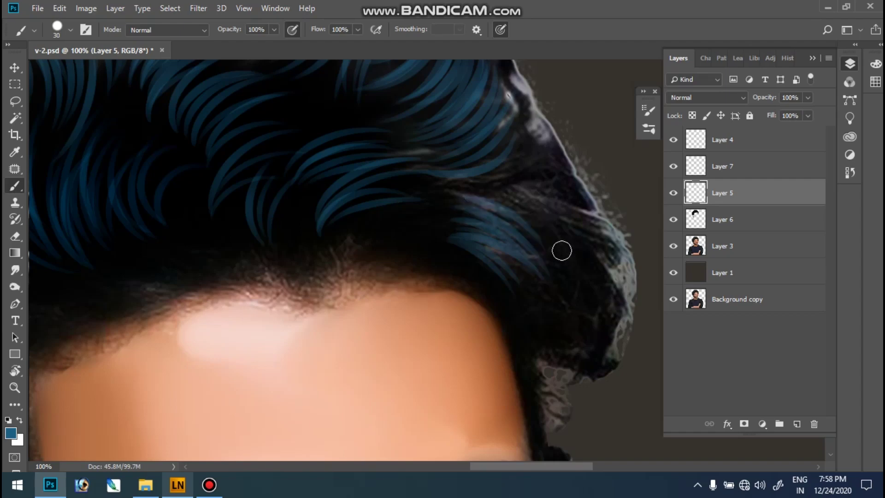
mouse_move(466, 199)
mouse_down()
mouse_move(535, 217)
mouse_move(571, 281)
mouse_up()
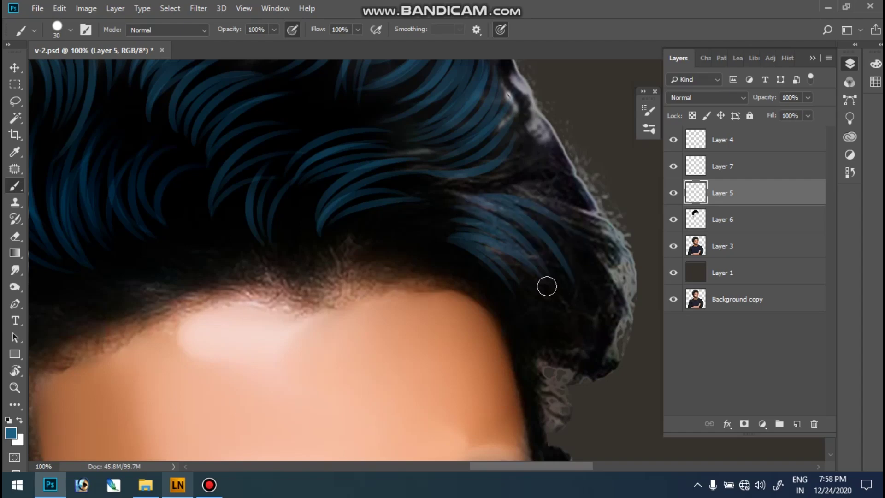